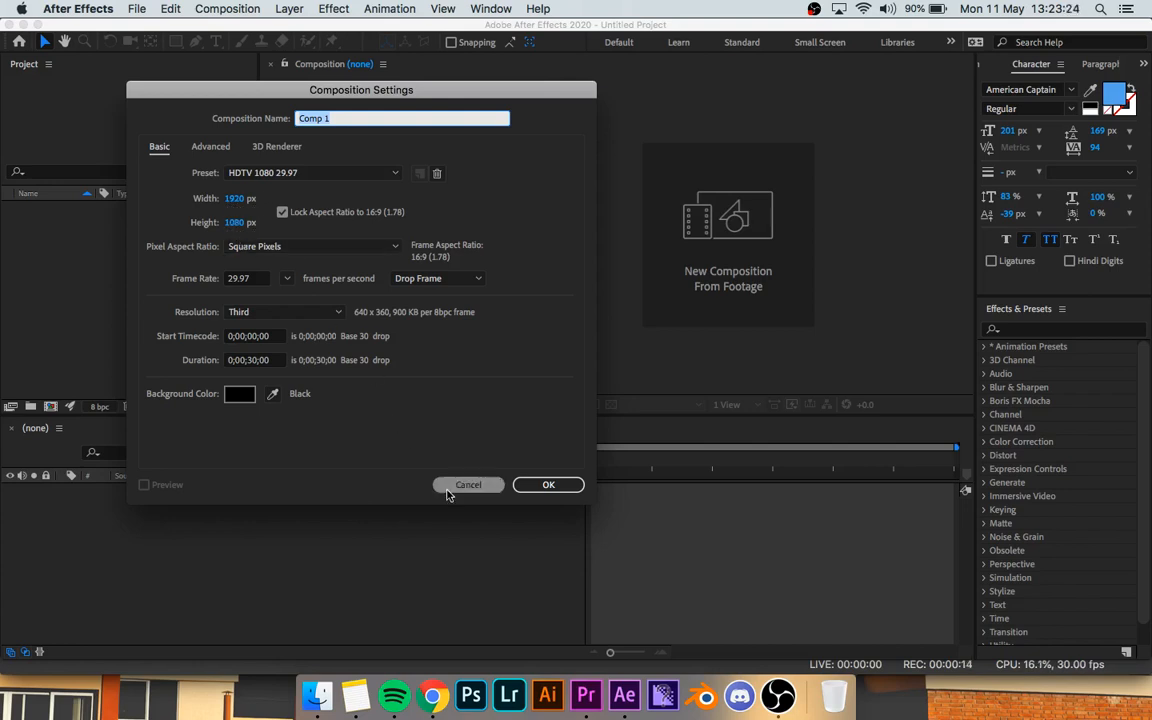
# - Create a 30-second 1920 × 1080 composition at 29.97 fps and add a yellow solid that fills it
pyautogui.click(546, 485)
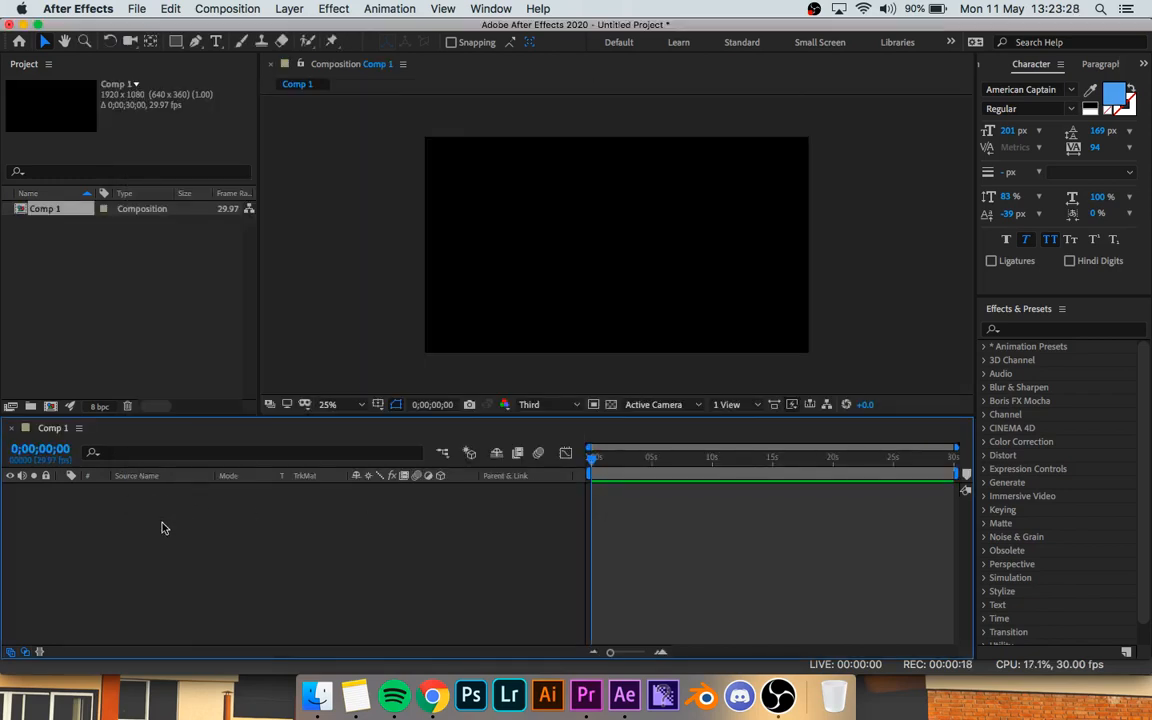
pyautogui.rightClick(169, 490)
pyautogui.moveTo(226, 497)
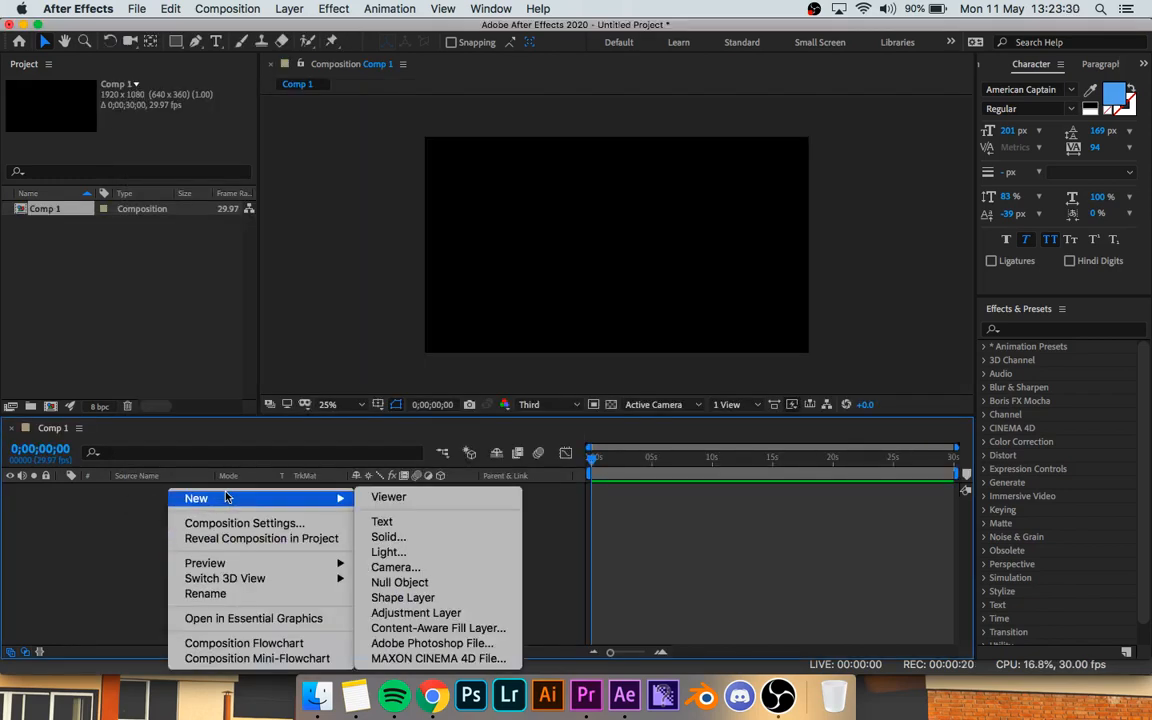
pyautogui.click(389, 537)
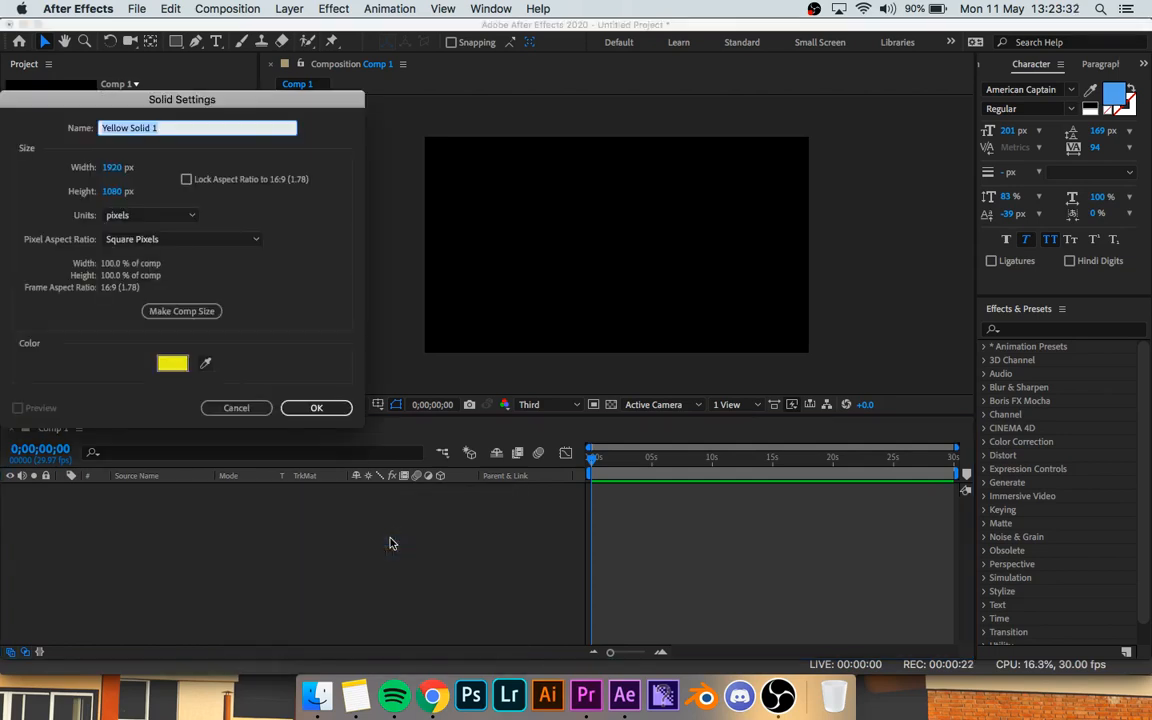
pyautogui.click(324, 412)
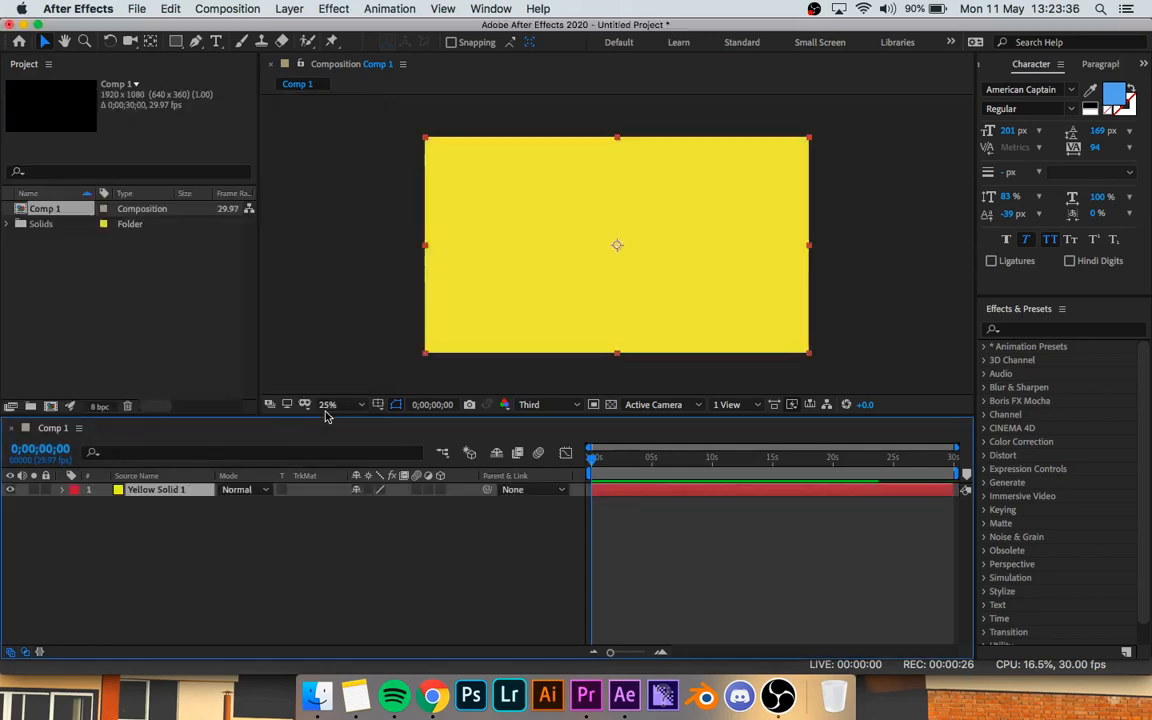
pyautogui.click(294, 538)
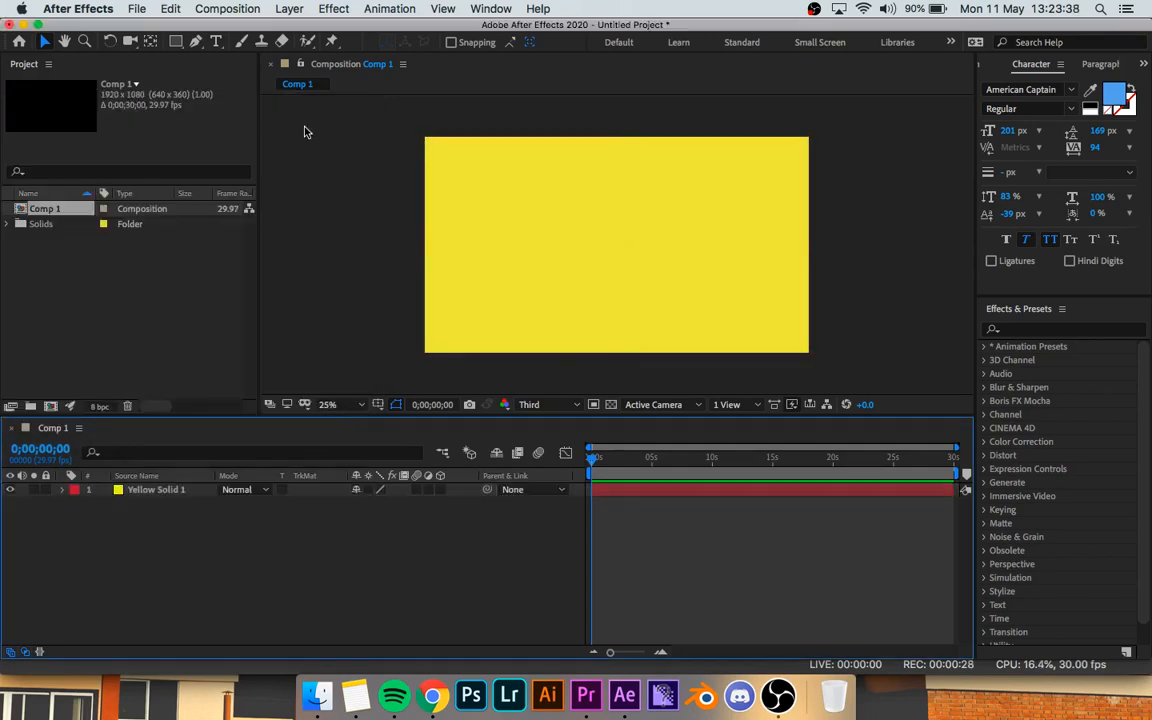
# - Add a text layer over the yellow solid reading "mon 11th may" with "13:23" on a second line
pyautogui.click(216, 41)
pyautogui.click(503, 255)
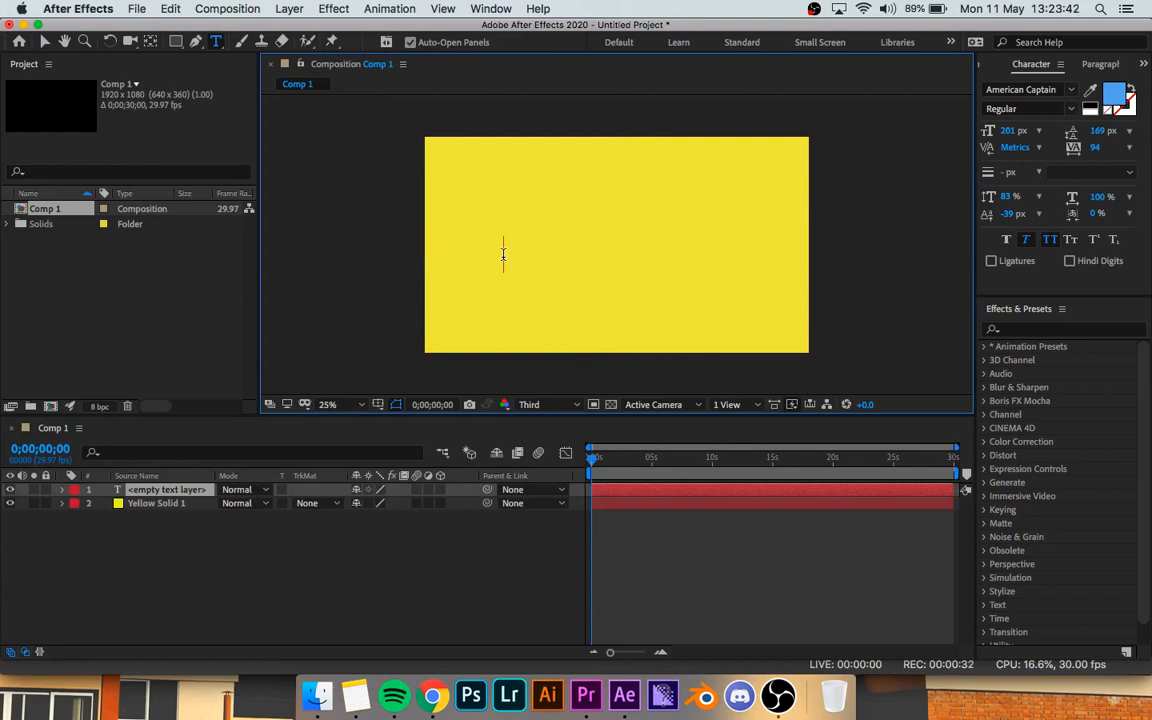
pyautogui.write('mon 11th')
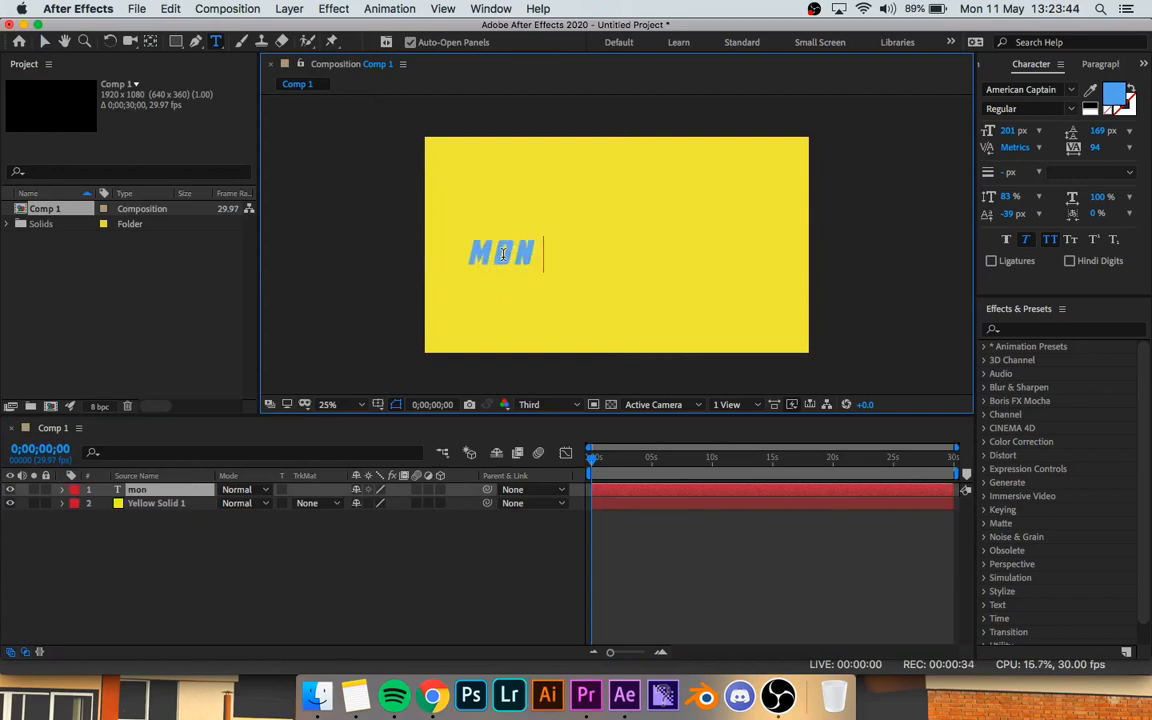
pyautogui.write(' may ')
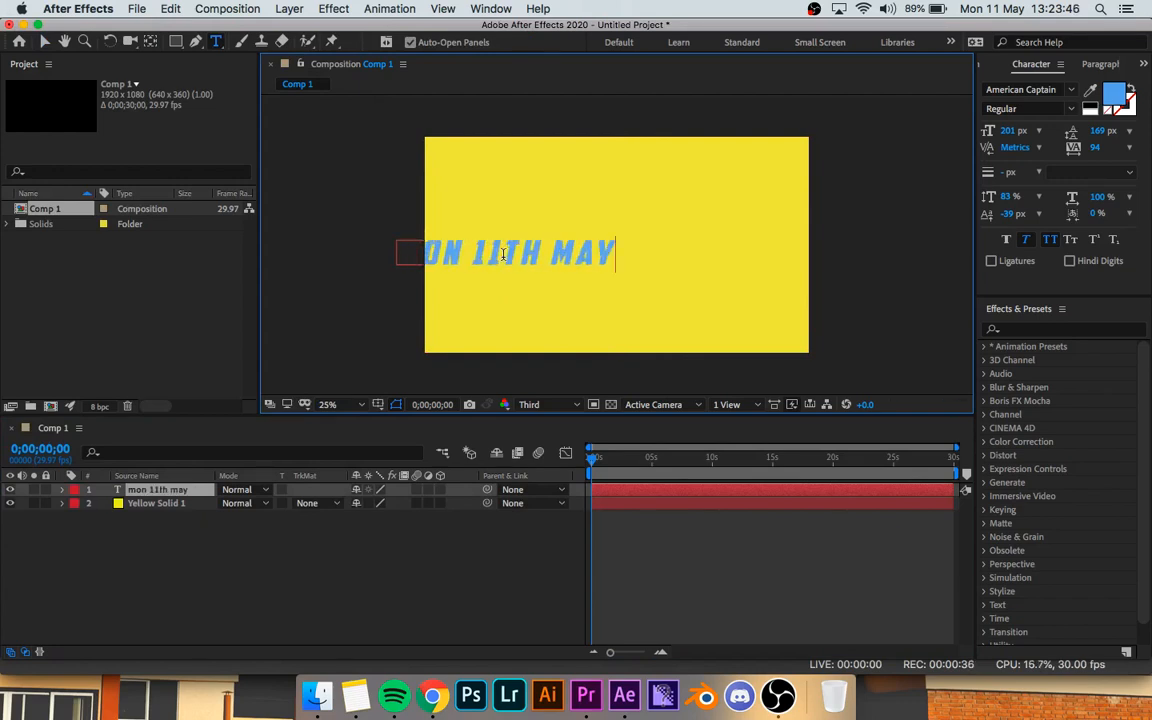
pyautogui.write('13:')
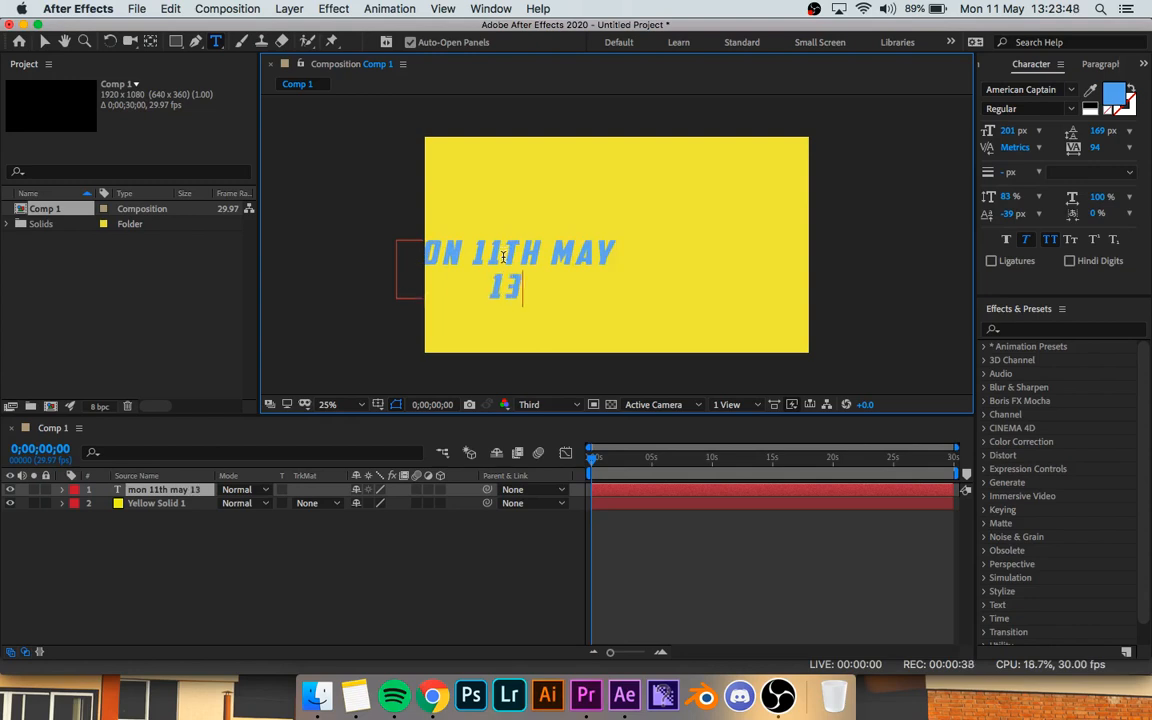
pyautogui.write('23')
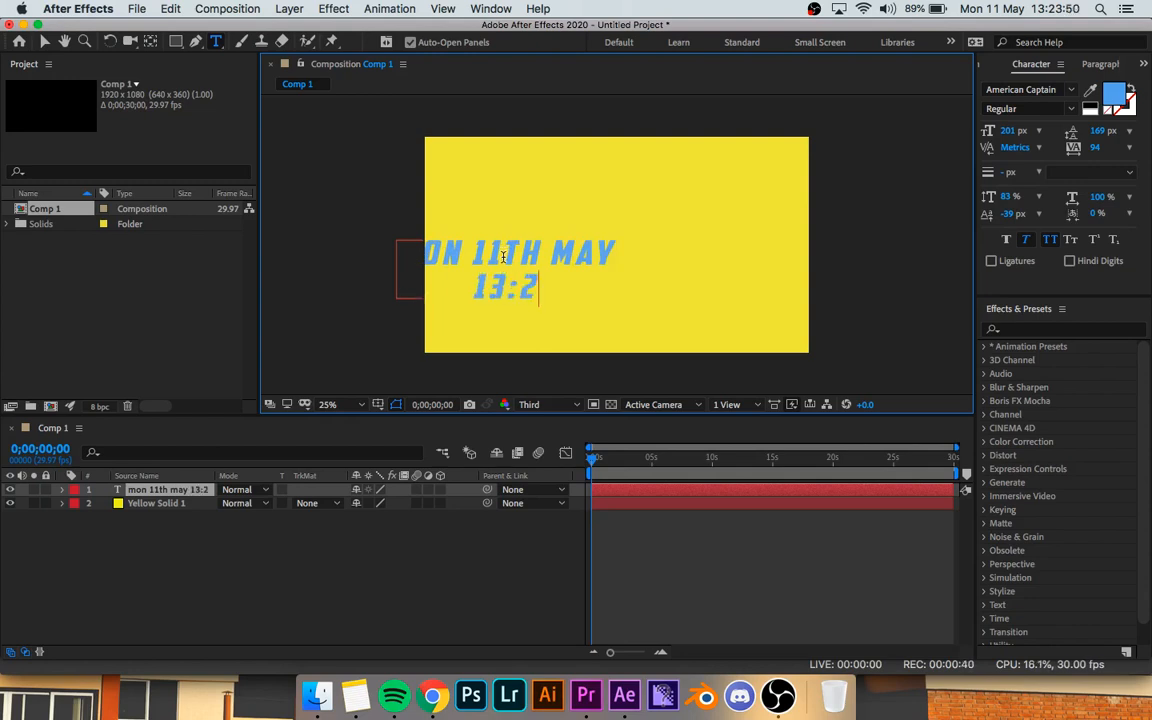
pyautogui.click(44, 41)
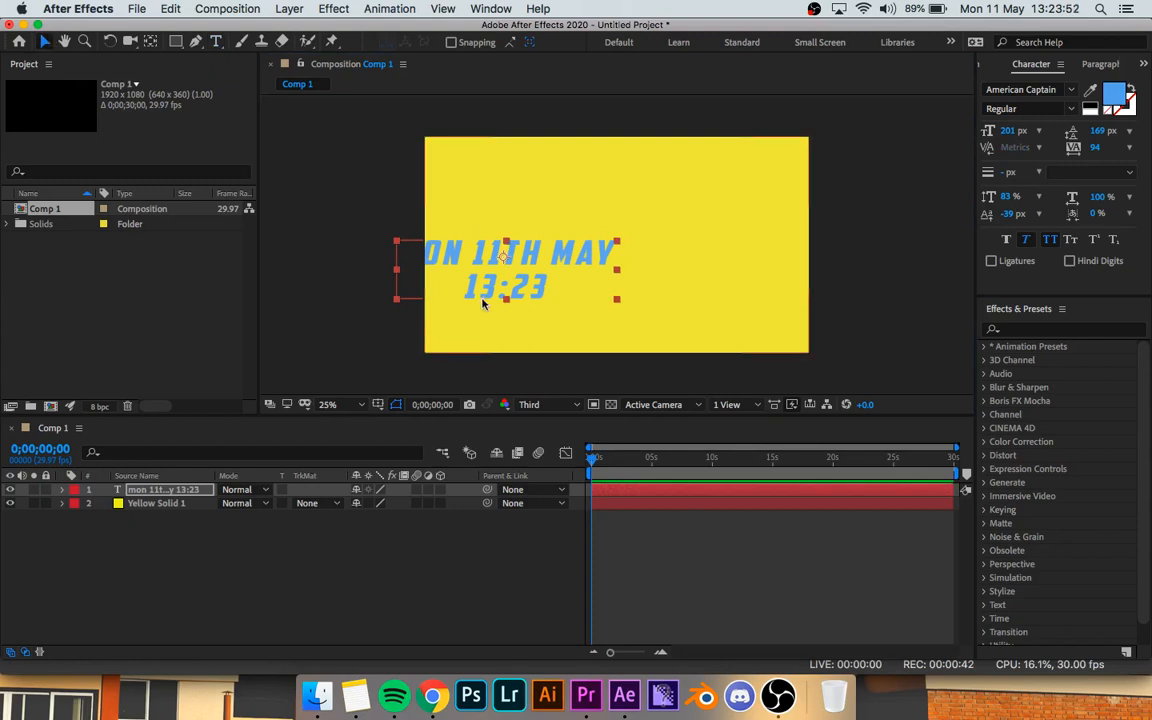
# - Align the text layer to the horizontal and vertical centre of the composition
pyautogui.click(988, 67)
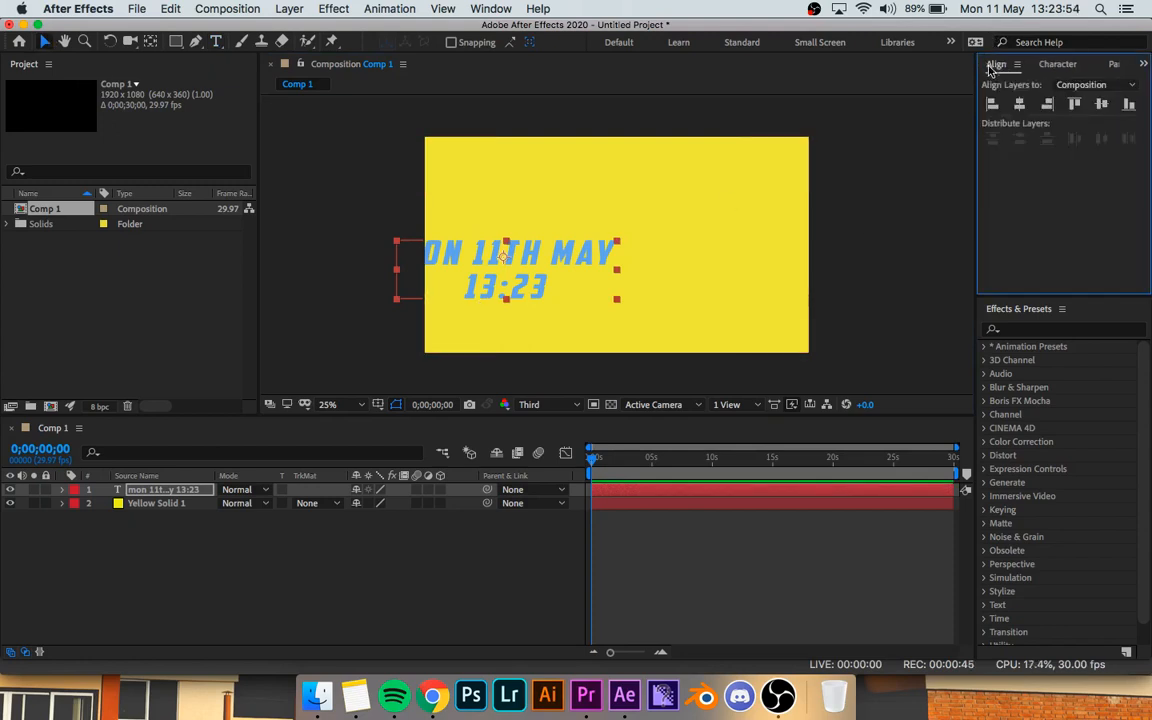
pyautogui.click(1022, 106)
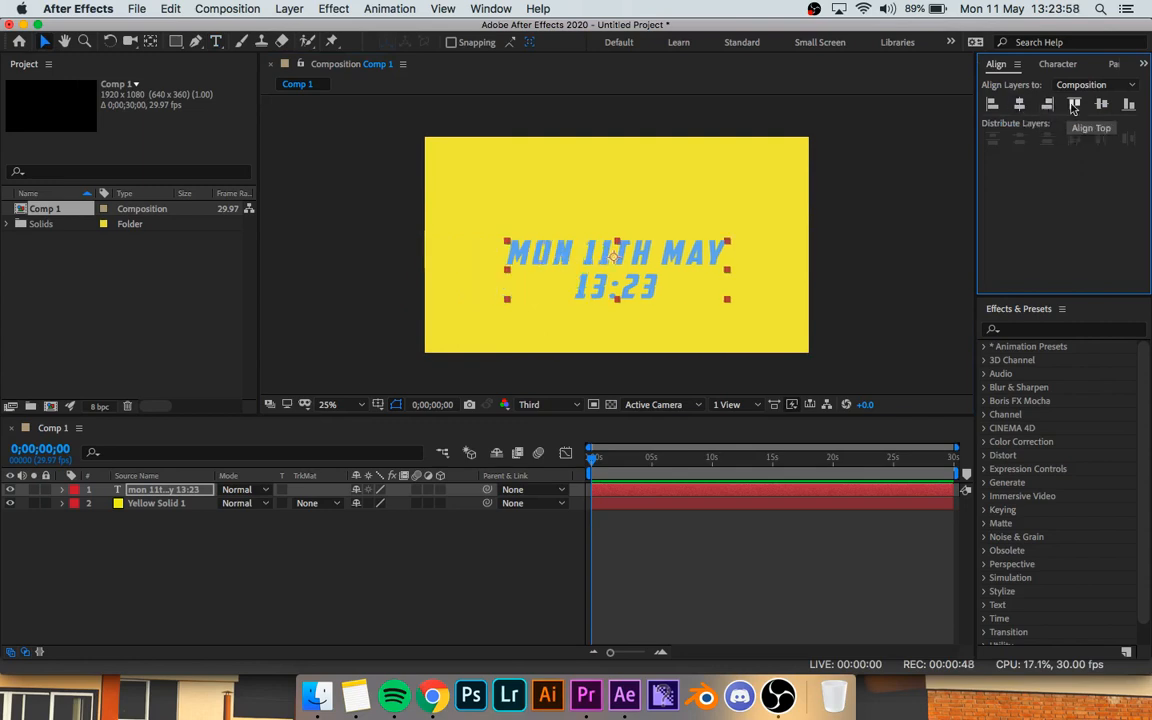
pyautogui.click(1102, 105)
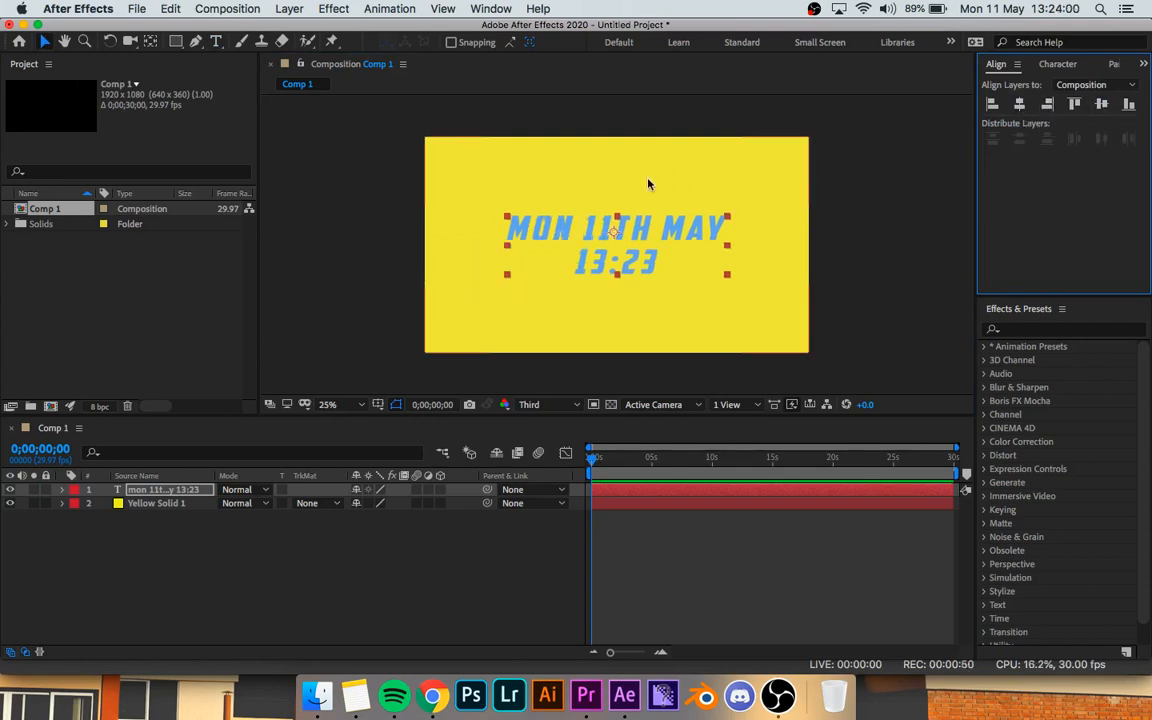
pyautogui.click(669, 132)
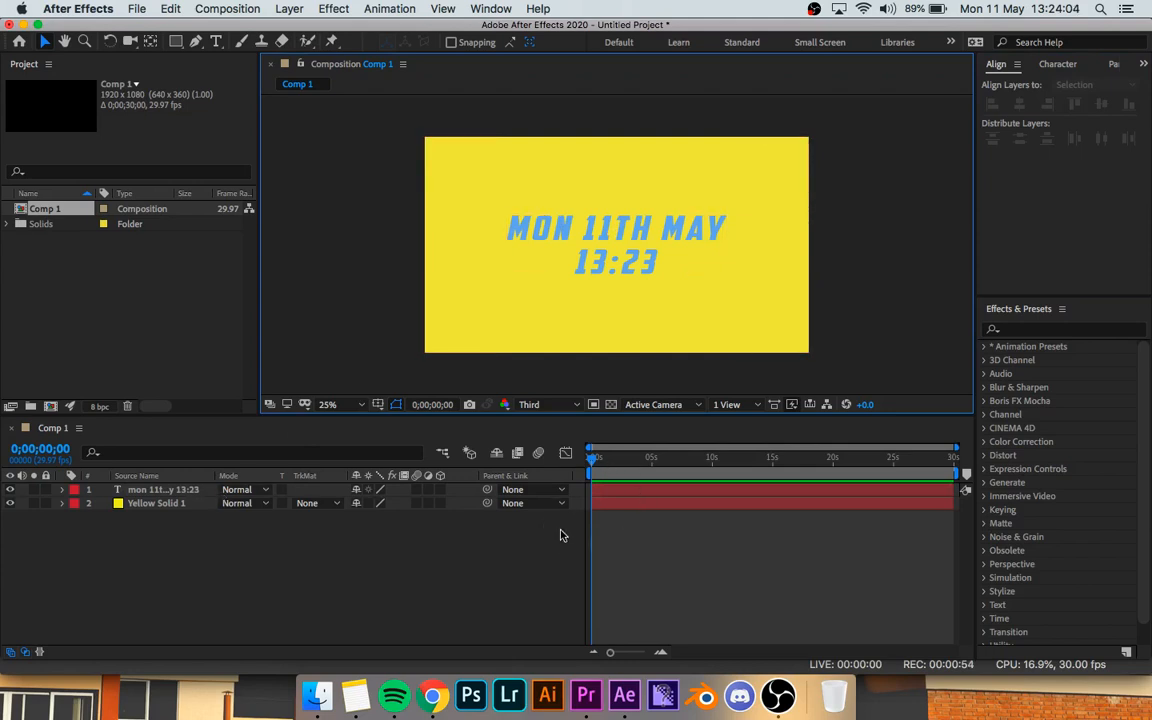
# - Reveal the text layer's Source Text property and set its first keyframe at 0;00;02;08
pyautogui.click(62, 489)
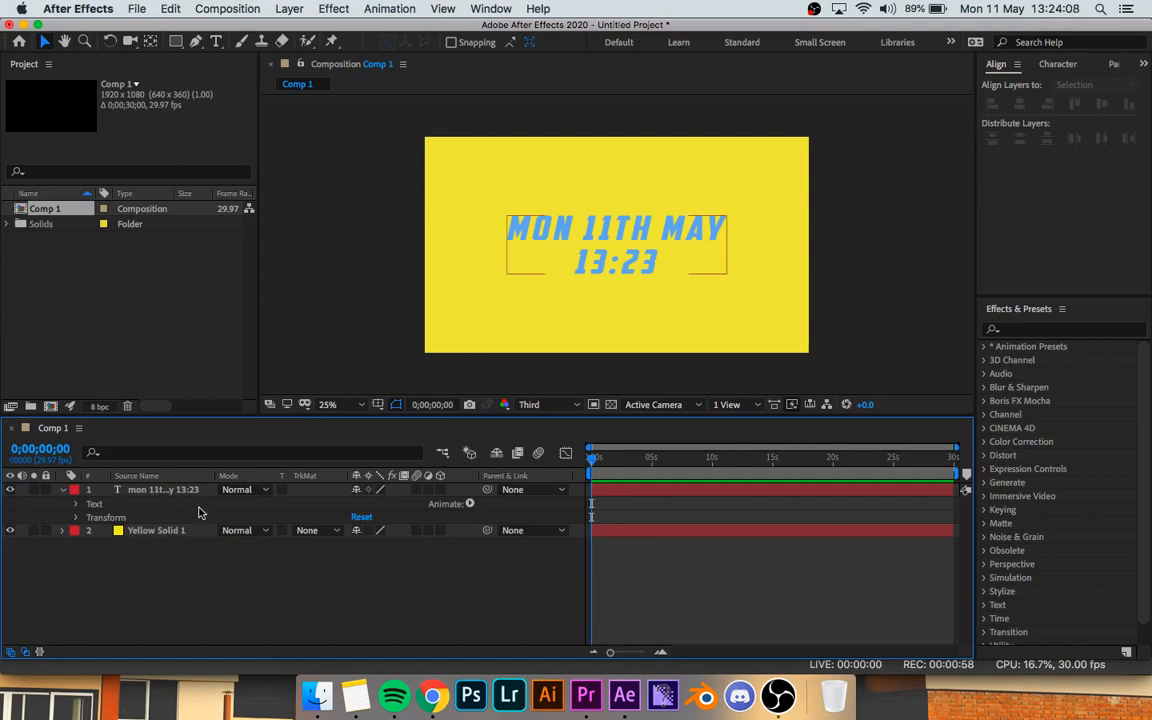
pyautogui.click(76, 505)
pyautogui.press('space')
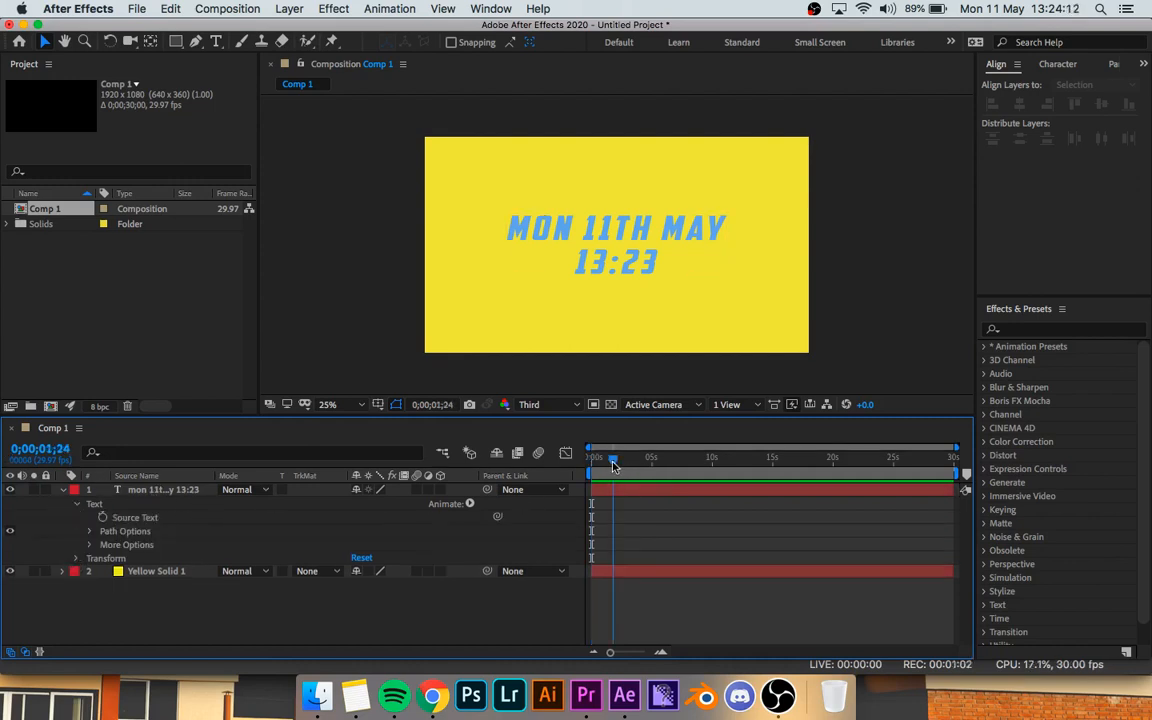
pyautogui.click(103, 518)
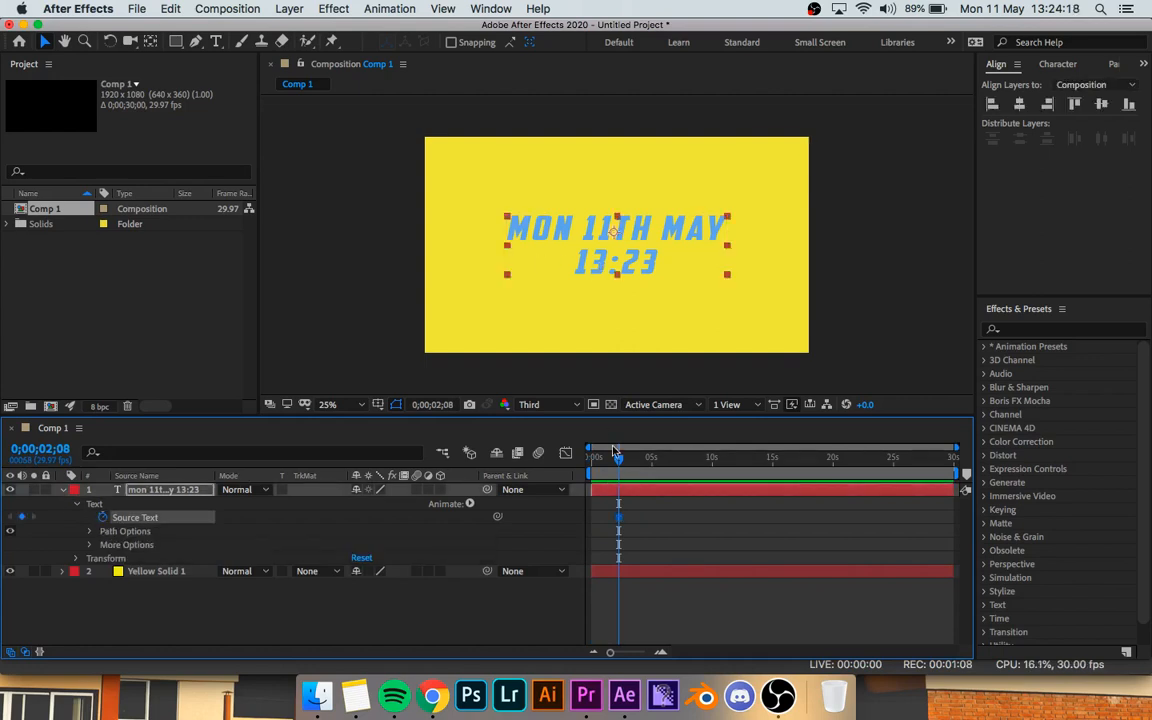
# - At 0;00;02;06, two frames before the existing keyframe, delete the last digit so the second line reads "13:2"
pyautogui.scroll(6, 617, 519)
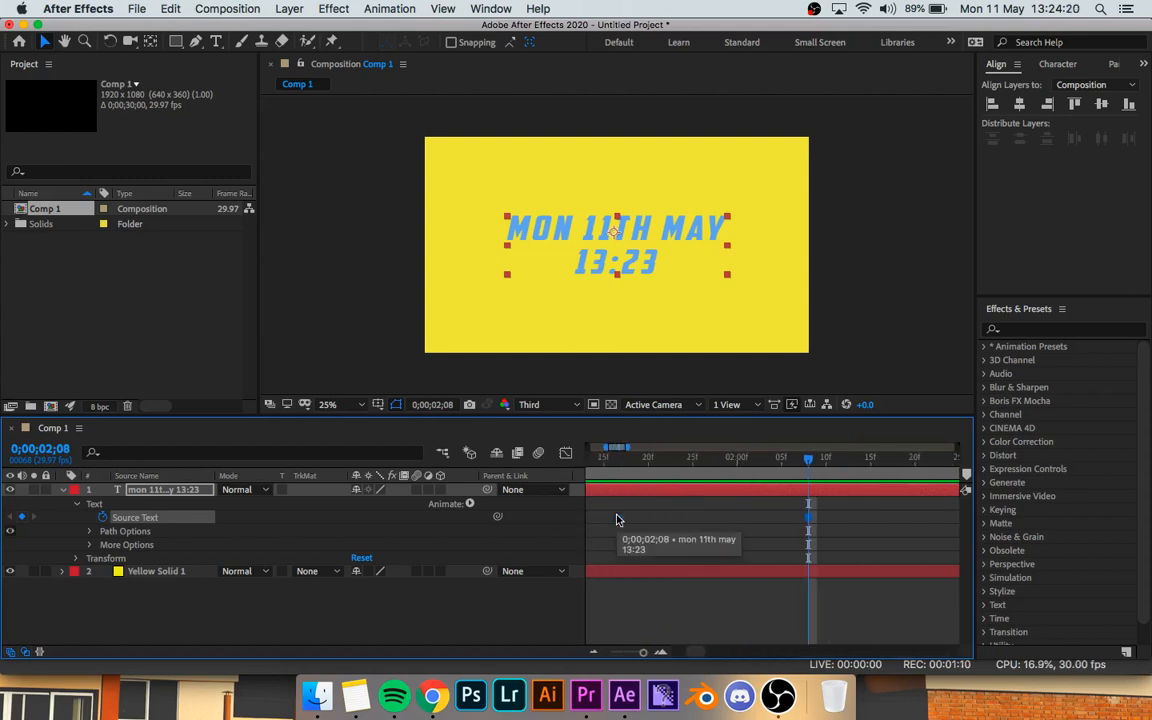
pyautogui.hscroll(-3, 617, 519)
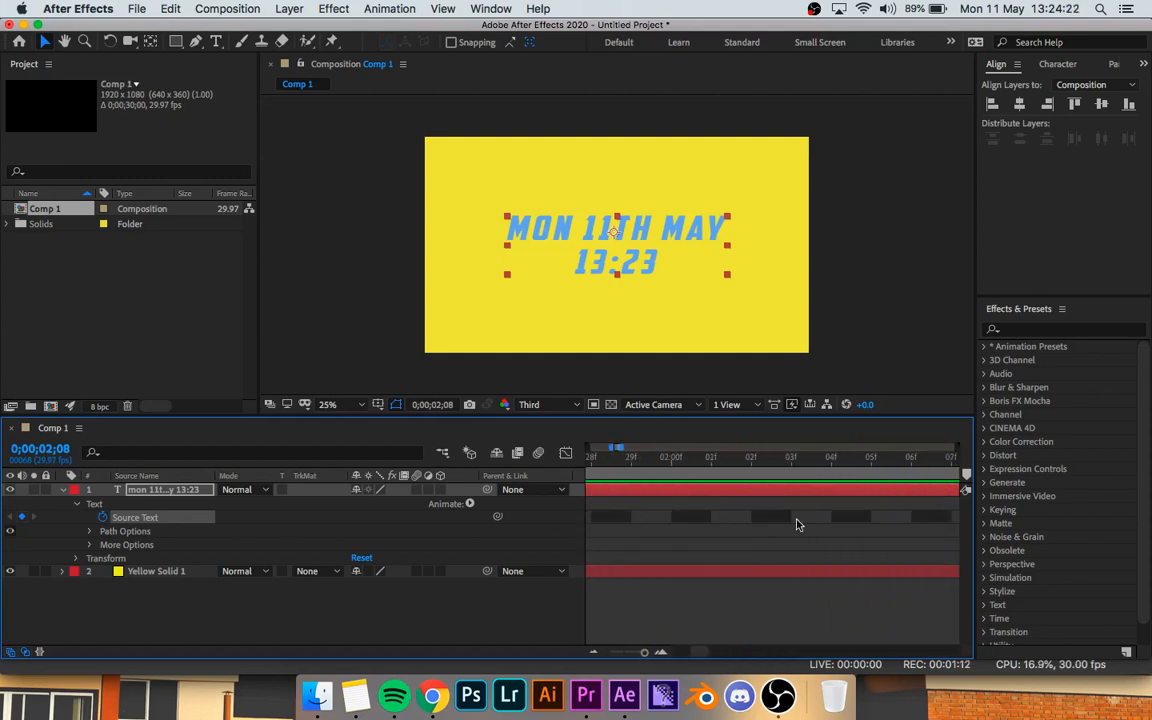
pyautogui.moveTo(688, 658); pyautogui.dragTo(702, 655)
pyautogui.hscroll(-2, 702, 655)
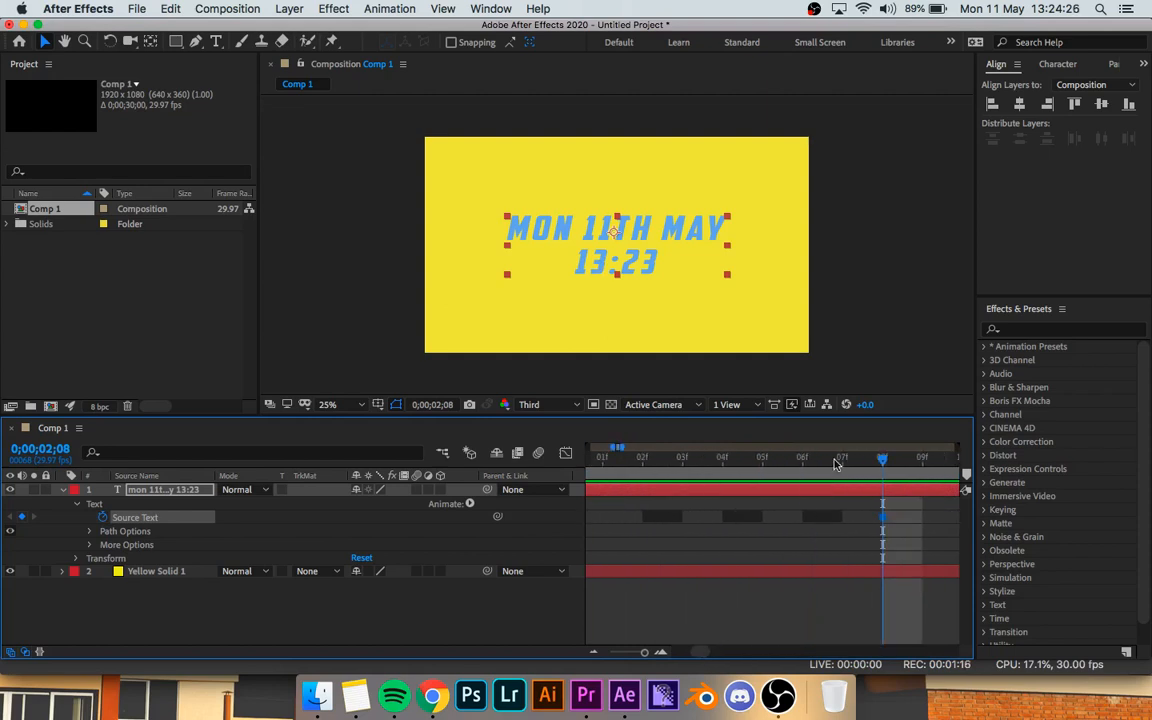
pyautogui.click(803, 460)
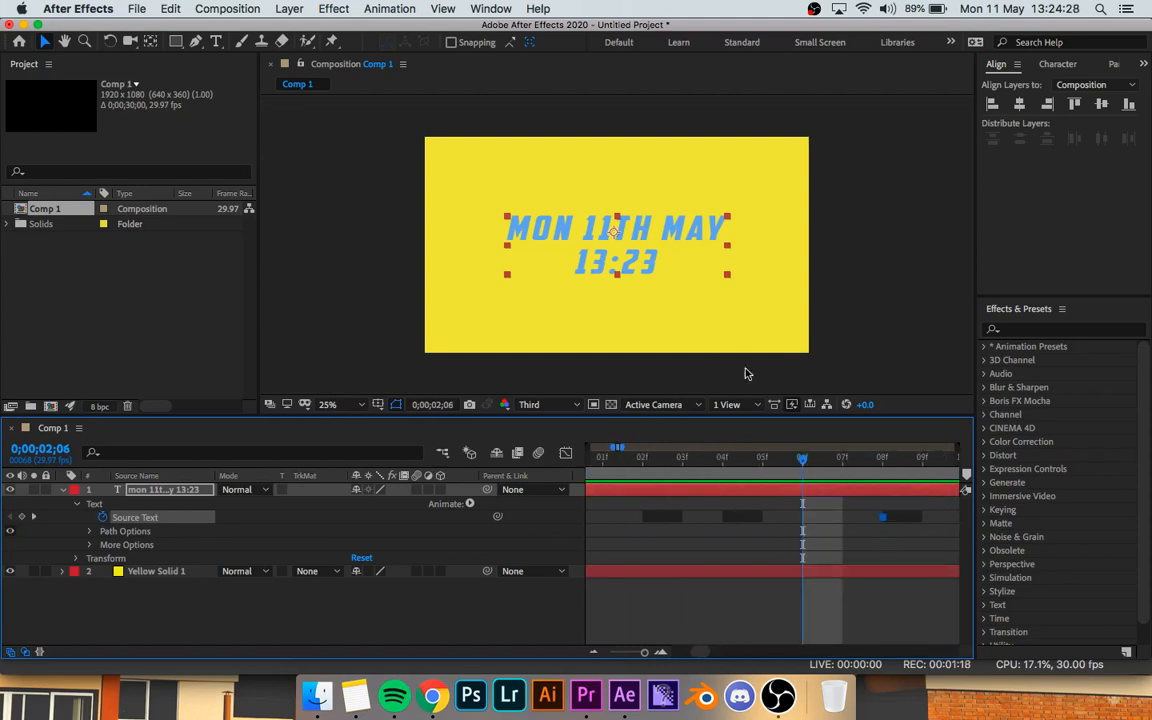
pyautogui.click(216, 41)
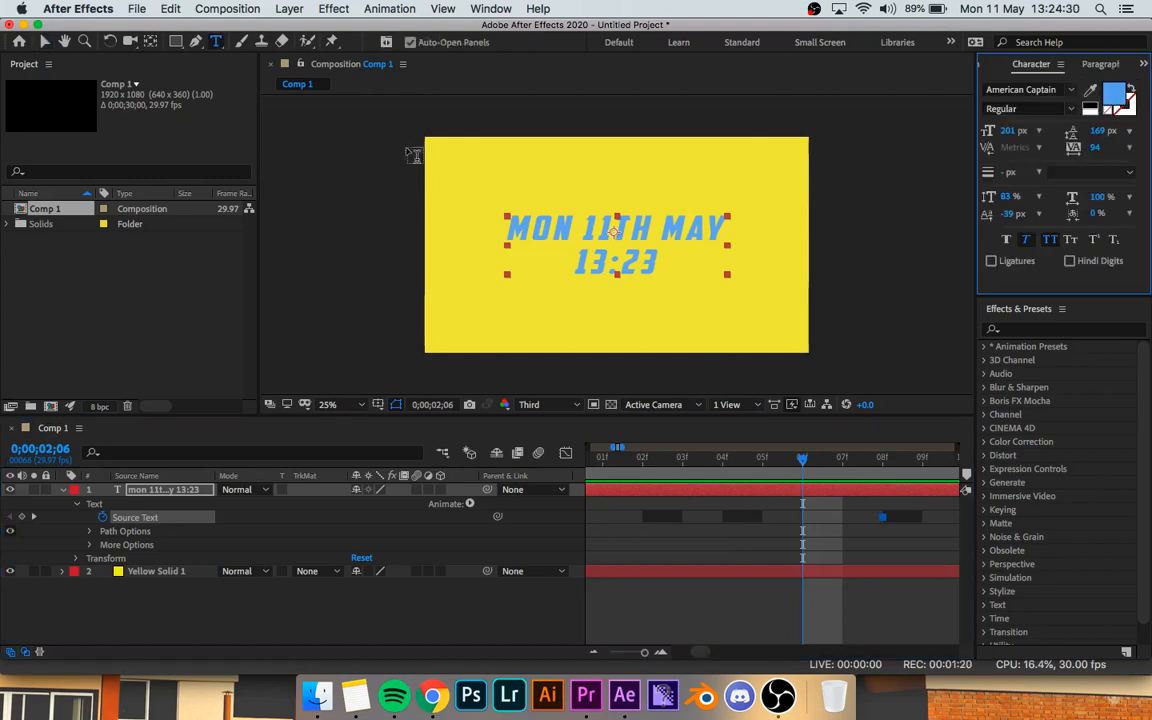
pyautogui.click(655, 260)
pyautogui.press('BackSpace')
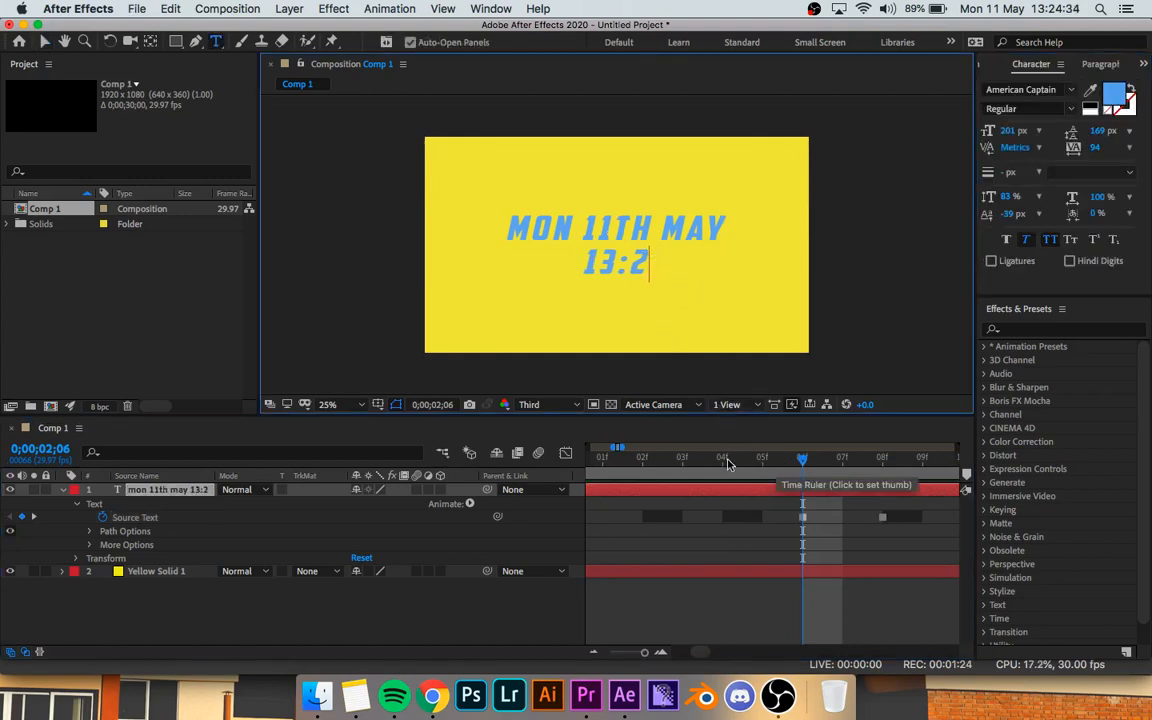
# - Shorten the second line to "13:" at 0;00;02;04 and to "13" at 0;00;02;02
pyautogui.moveTo(650, 457); pyautogui.dragTo(722, 457)
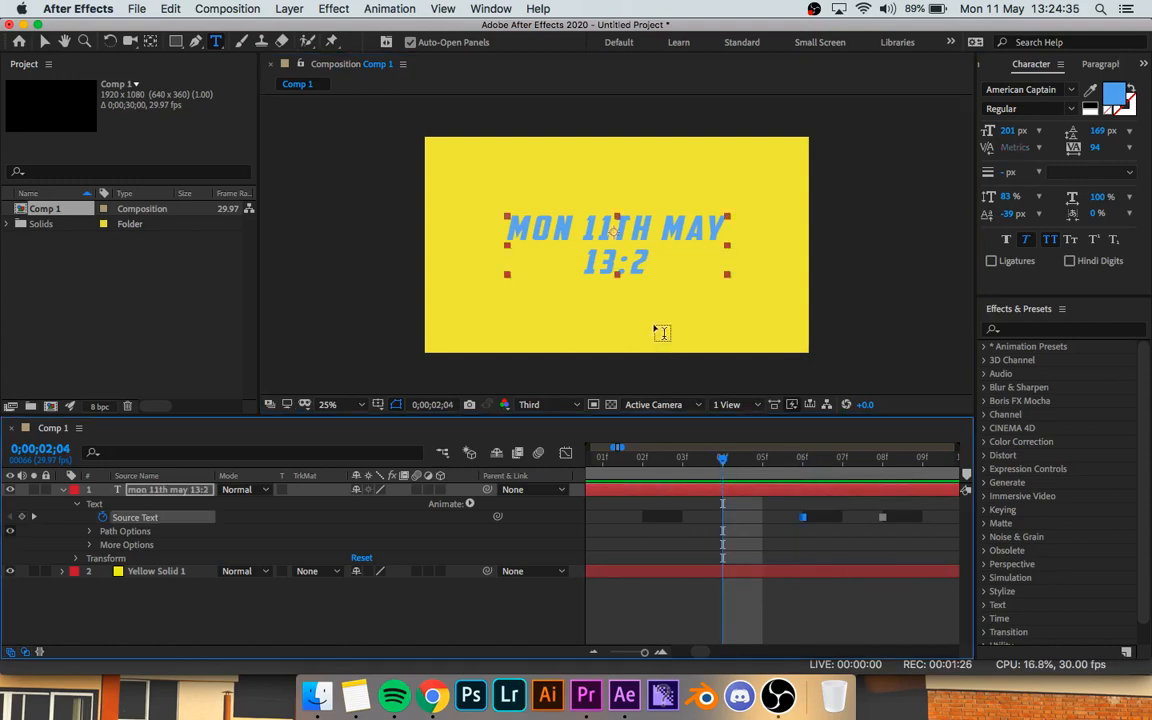
pyautogui.click(643, 258)
pyautogui.press('BackSpace')
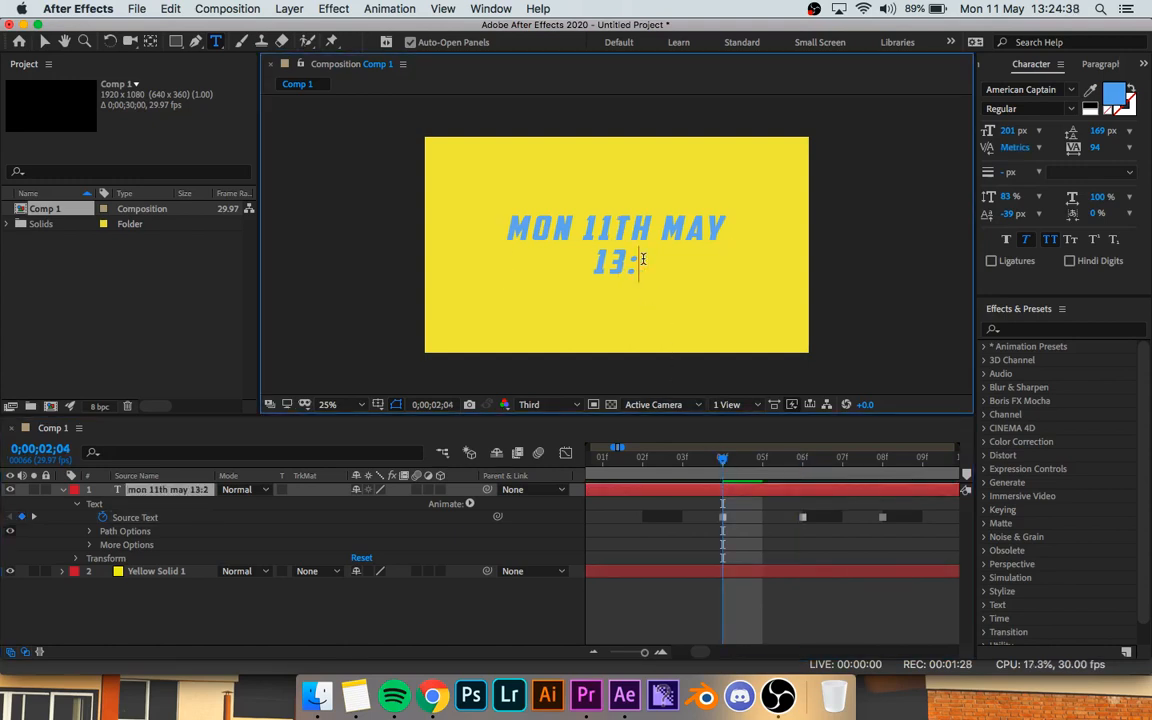
pyautogui.click(642, 457)
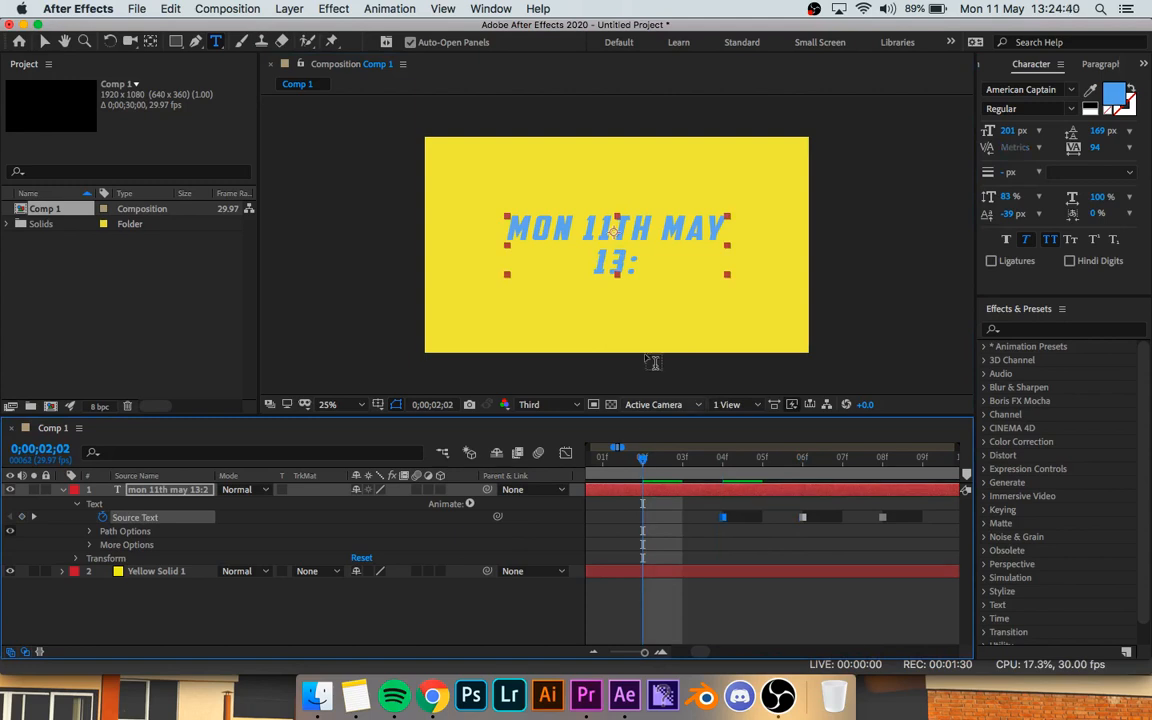
pyautogui.click(637, 262)
pyautogui.press('BackSpace')
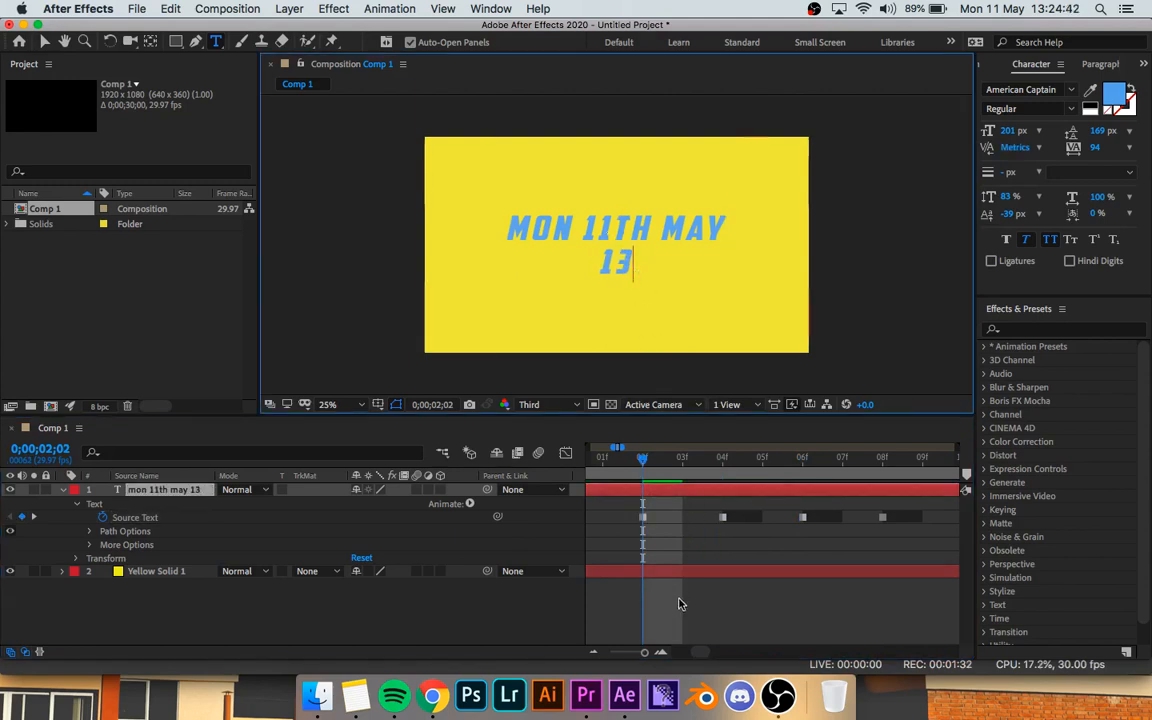
# - Delete one character at 0;00;02;00 and another at 0;00;01;28, leaving only "mon 11th may"
pyautogui.moveTo(700, 654); pyautogui.dragTo(695, 655)
pyautogui.hscroll(3, 603, 623)
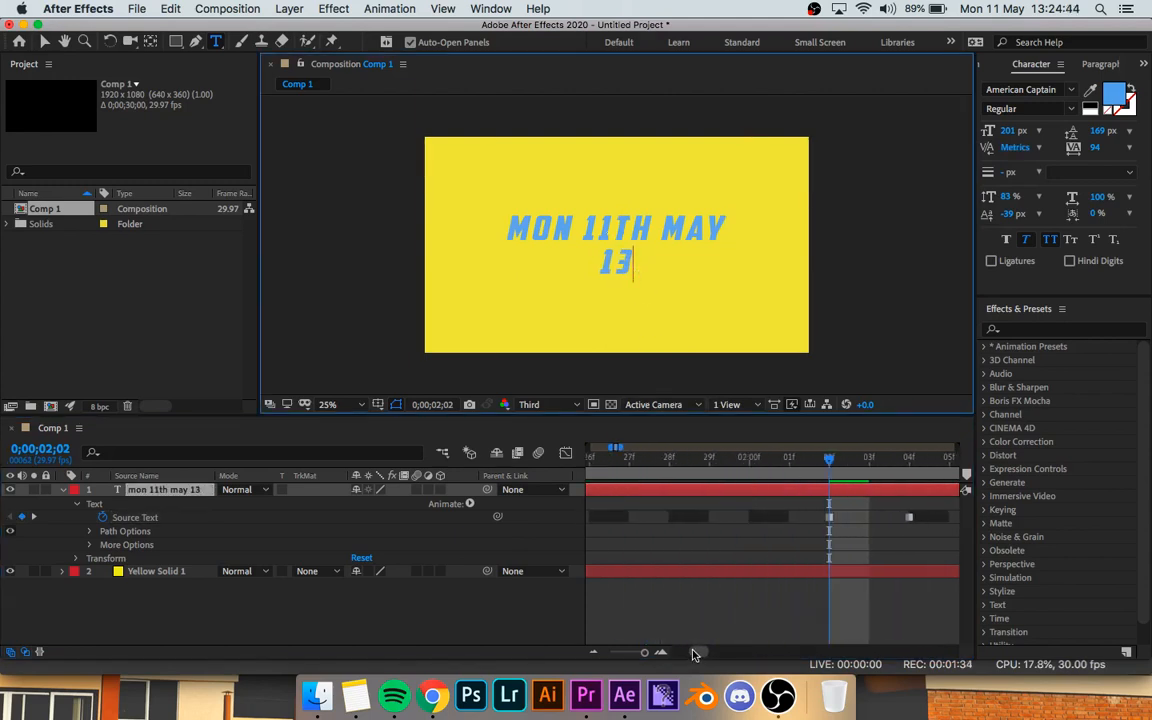
pyautogui.click(748, 457)
pyautogui.press('pageup')
pyautogui.press('pageup')
pyautogui.press('pageup')
pyautogui.press('pageup')
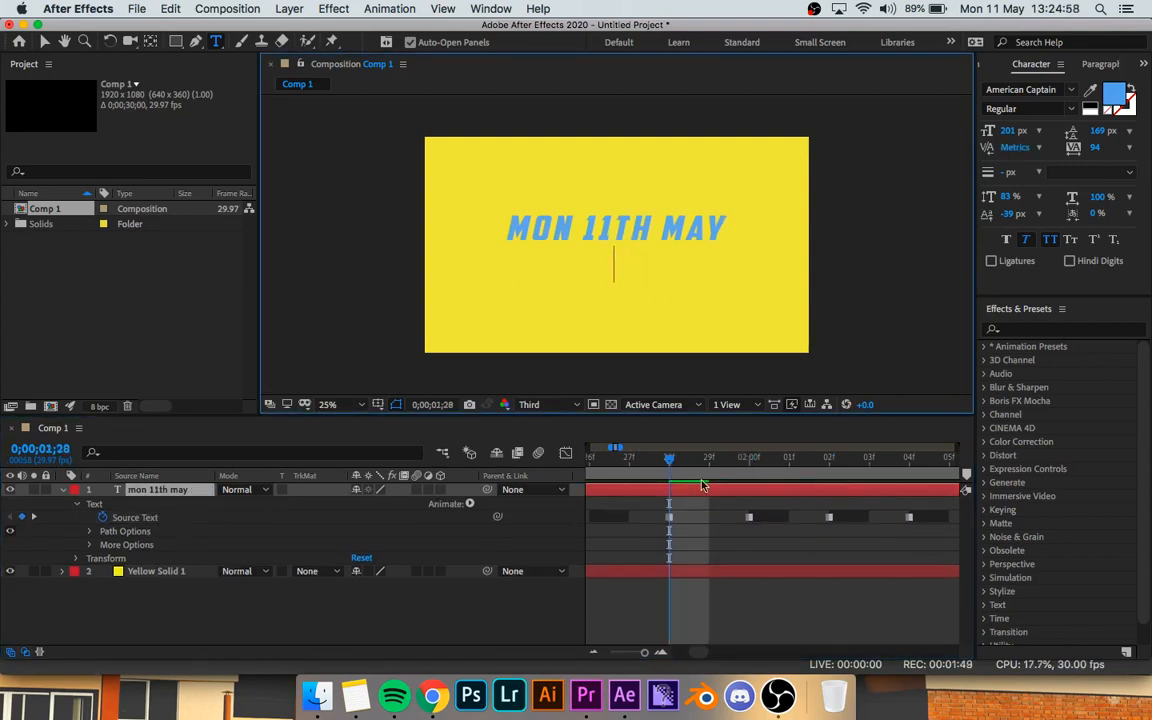
# - Continue keyframing one deleted character every two frames backwards until the text reads "mon 11t" at 0;00;01;20
pyautogui.moveTo(700, 654); pyautogui.dragTo(697, 656)
pyautogui.press('pageup')
pyautogui.press('pageup')
pyautogui.press('pageup')
pyautogui.press('pageup')
pyautogui.press('pageup')
pyautogui.press('pageup')
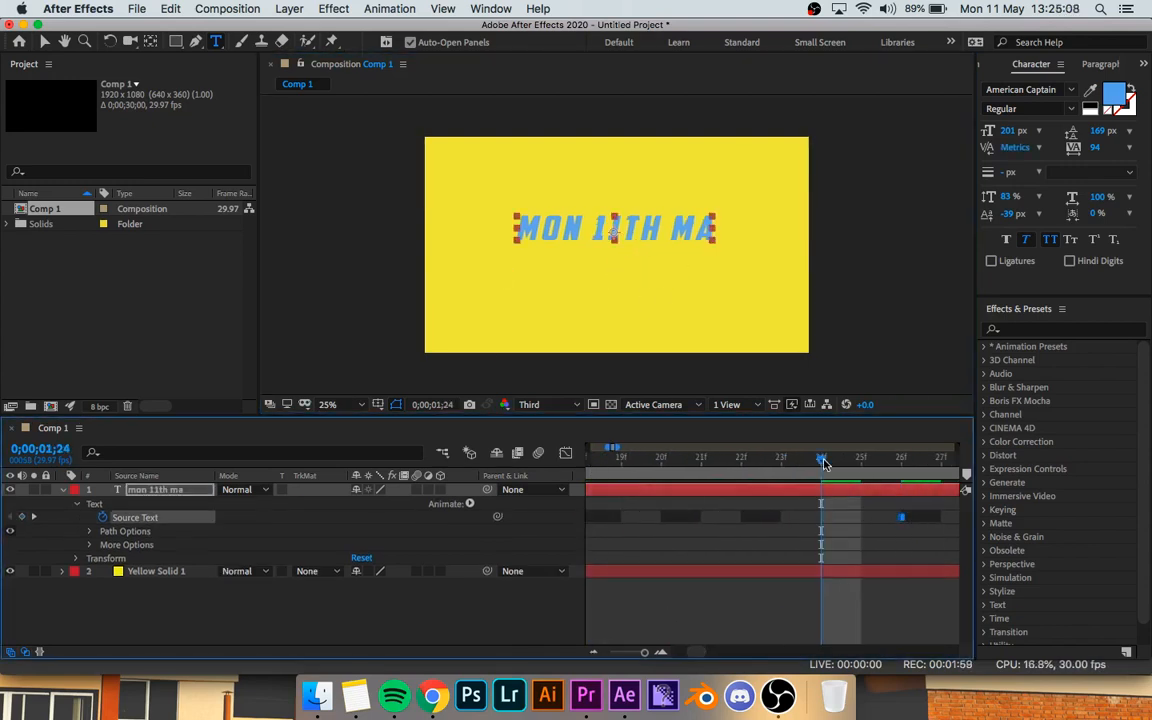
pyautogui.press('pageup')
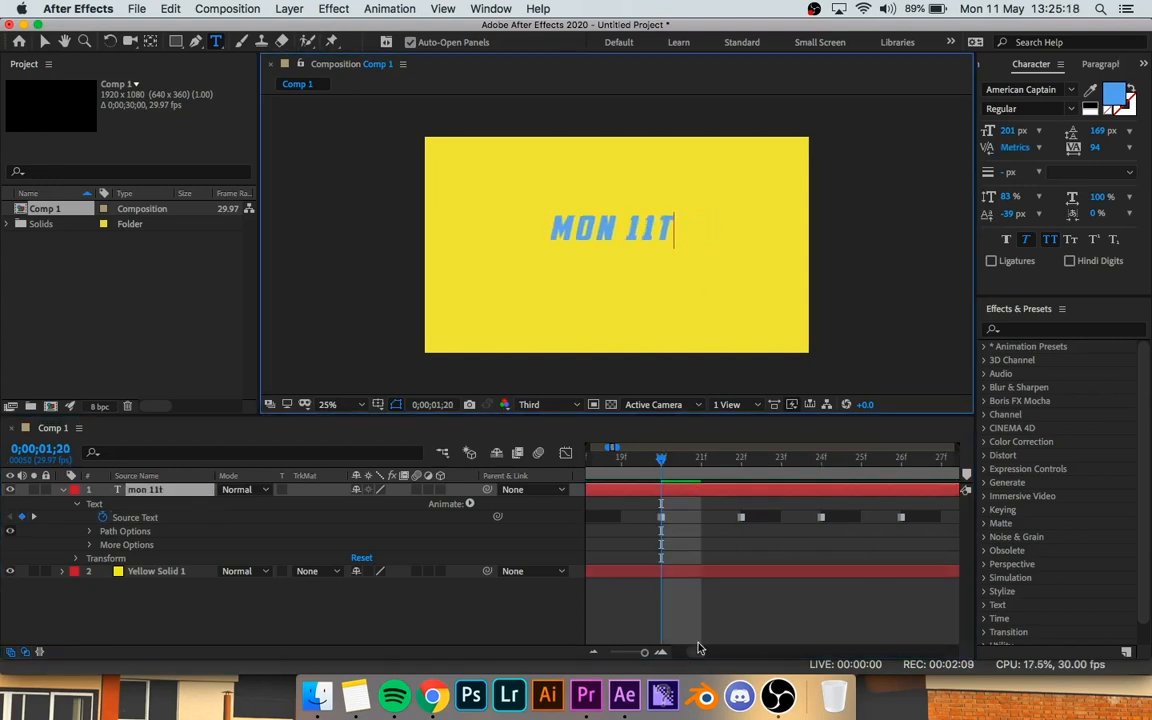
# - Remove the remaining characters one by one at two-frame intervals, from "mon 11" at 0;00;01;18 to empty text at 0;00;01;08
pyautogui.press('pageup')
pyautogui.press('pageup')
pyautogui.press('pageup')
pyautogui.press('pageup')
pyautogui.press('pageup')
pyautogui.press('pageup')
pyautogui.press('pageup')
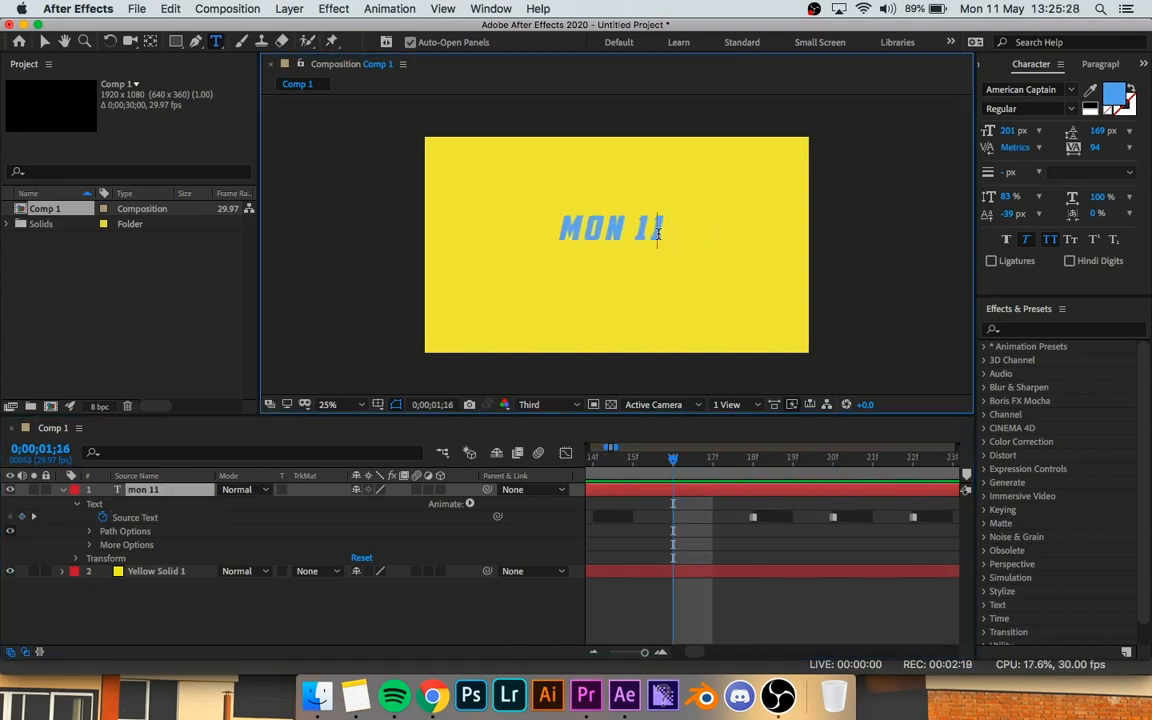
pyautogui.press('pageup')
pyautogui.press('pageup')
pyautogui.press('pageup')
pyautogui.press('pageup')
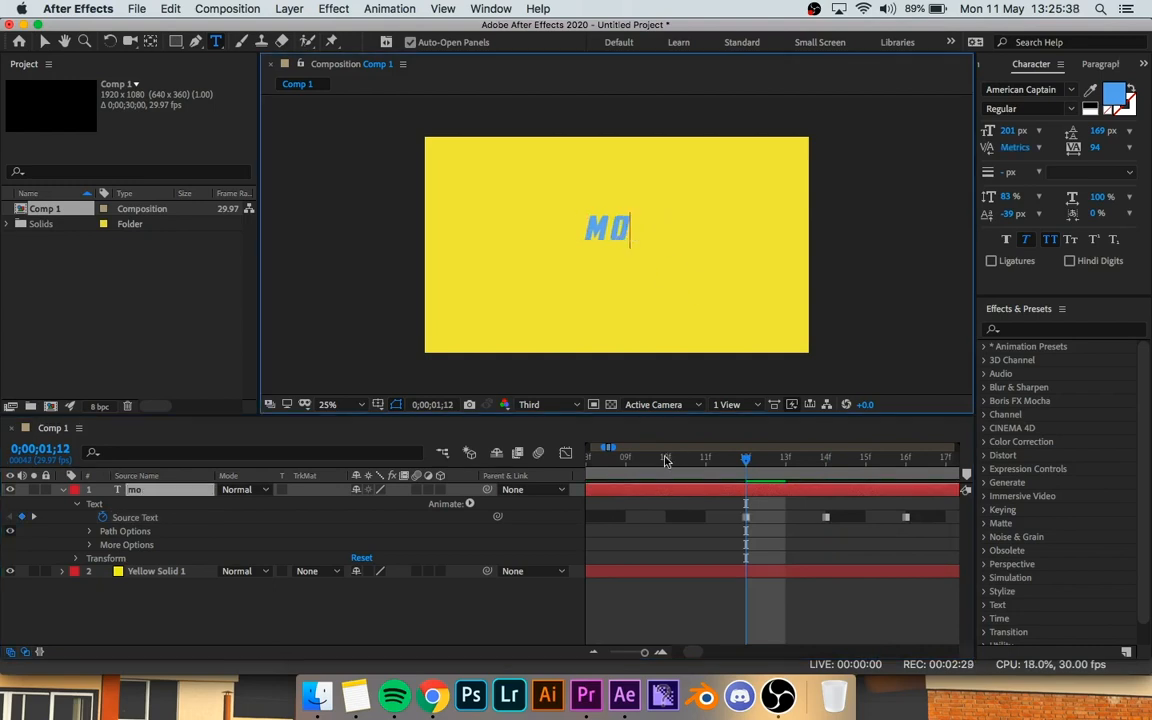
pyautogui.press('BackSpace')
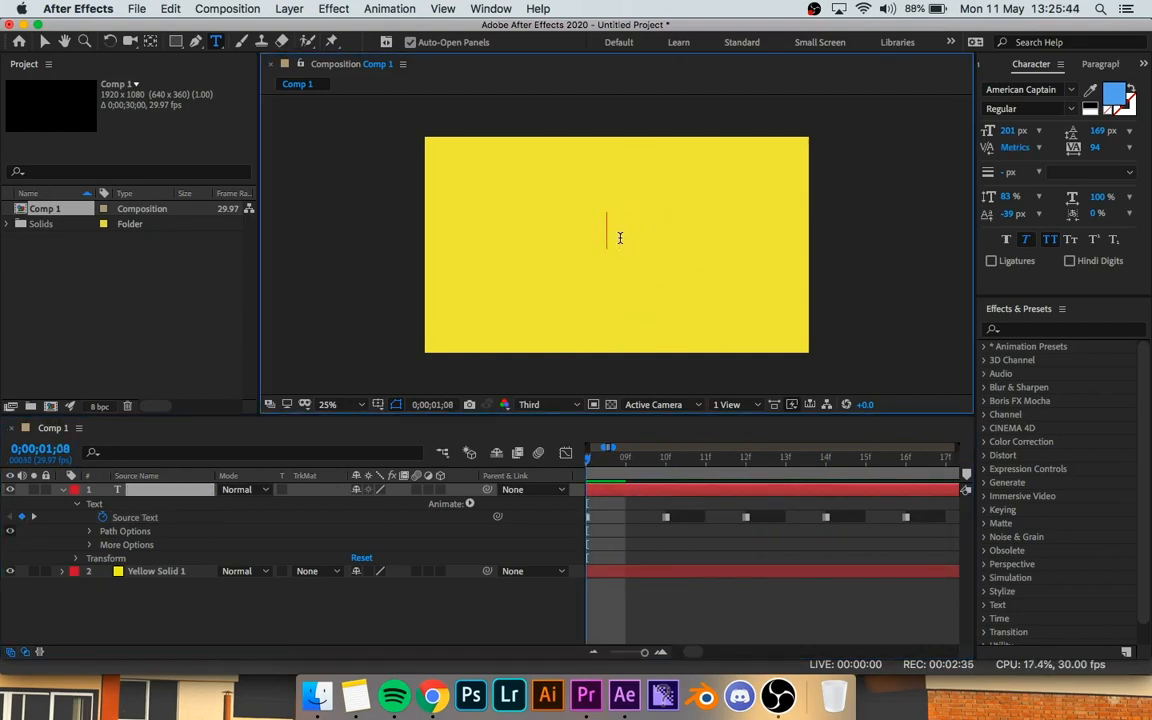
# - Play back the typing animation and move all Source Text keyframes to the start of the timeline
pyautogui.click(445, 617)
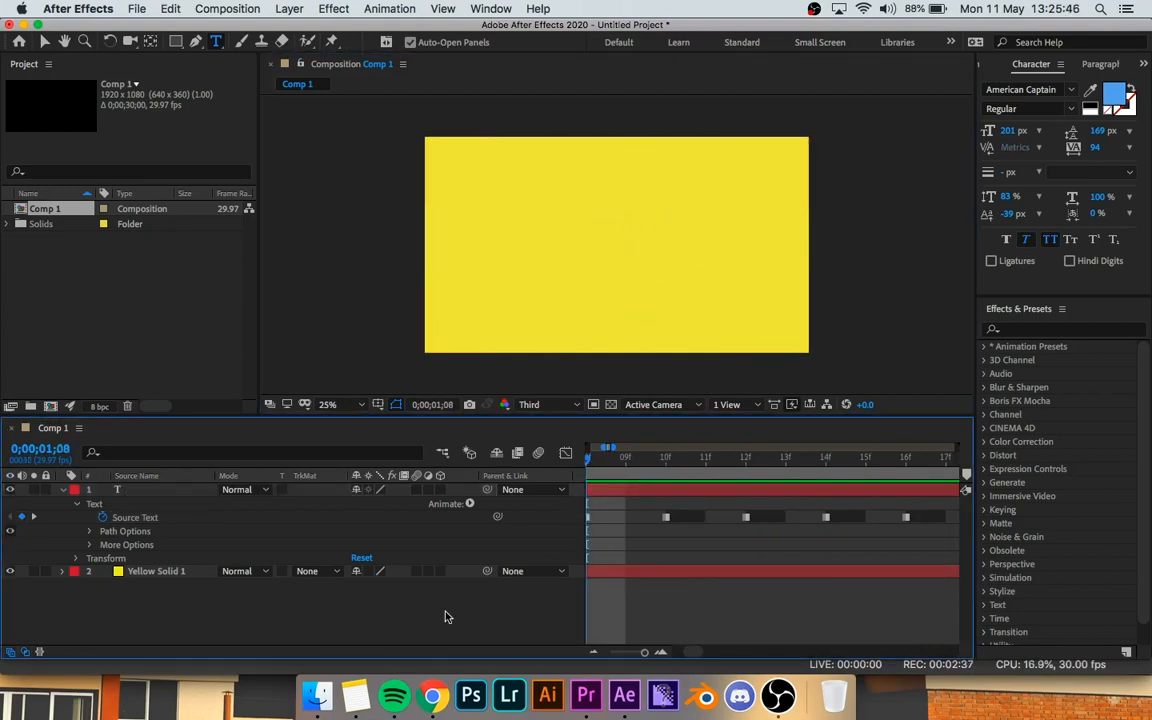
pyautogui.press('space')
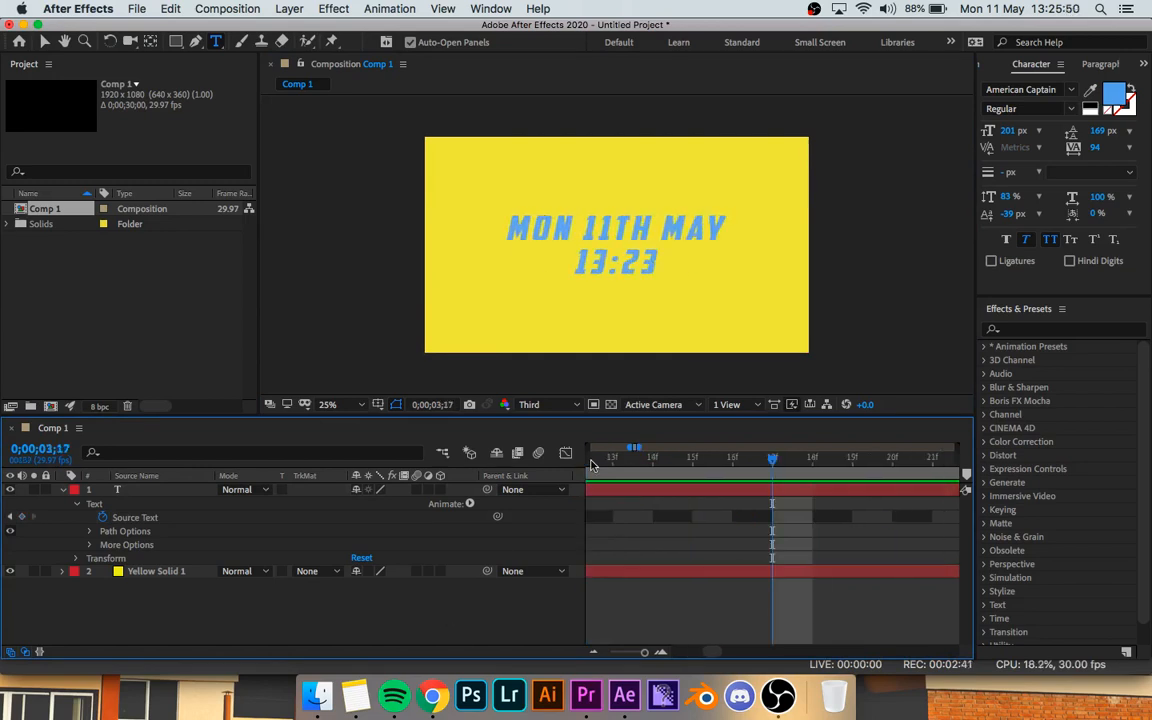
pyautogui.scroll(-10, 696, 579)
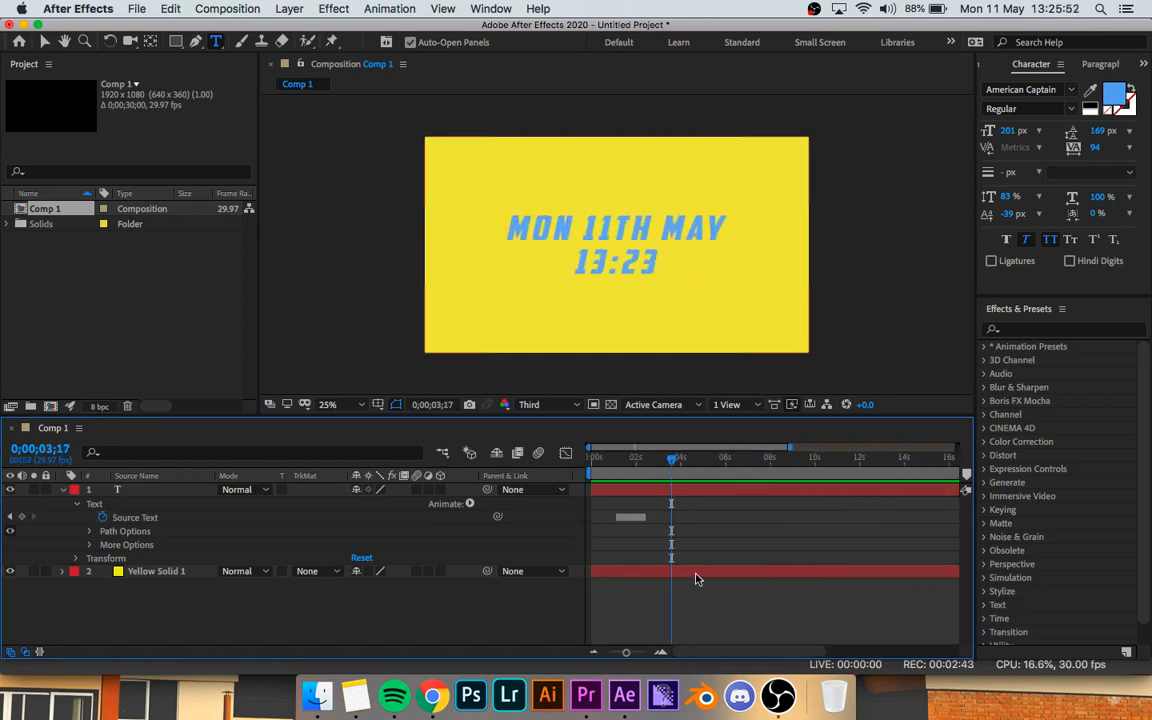
pyautogui.scroll(8, 696, 579)
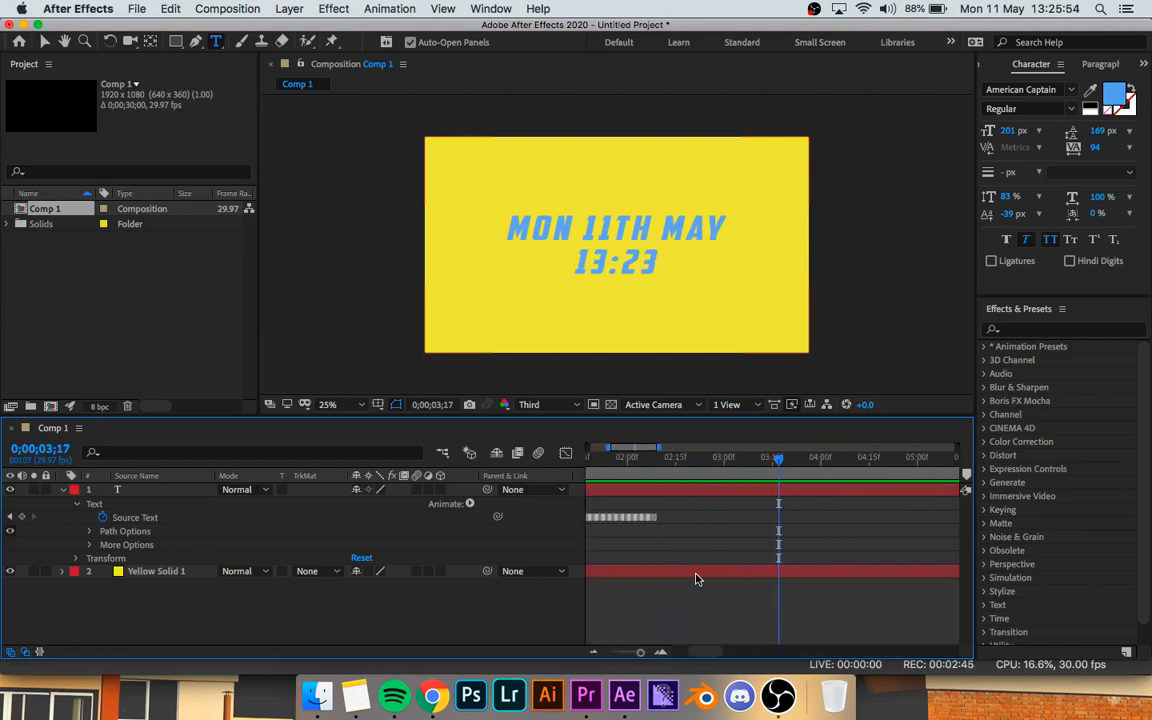
pyautogui.moveTo(698, 650); pyautogui.dragTo(661, 650)
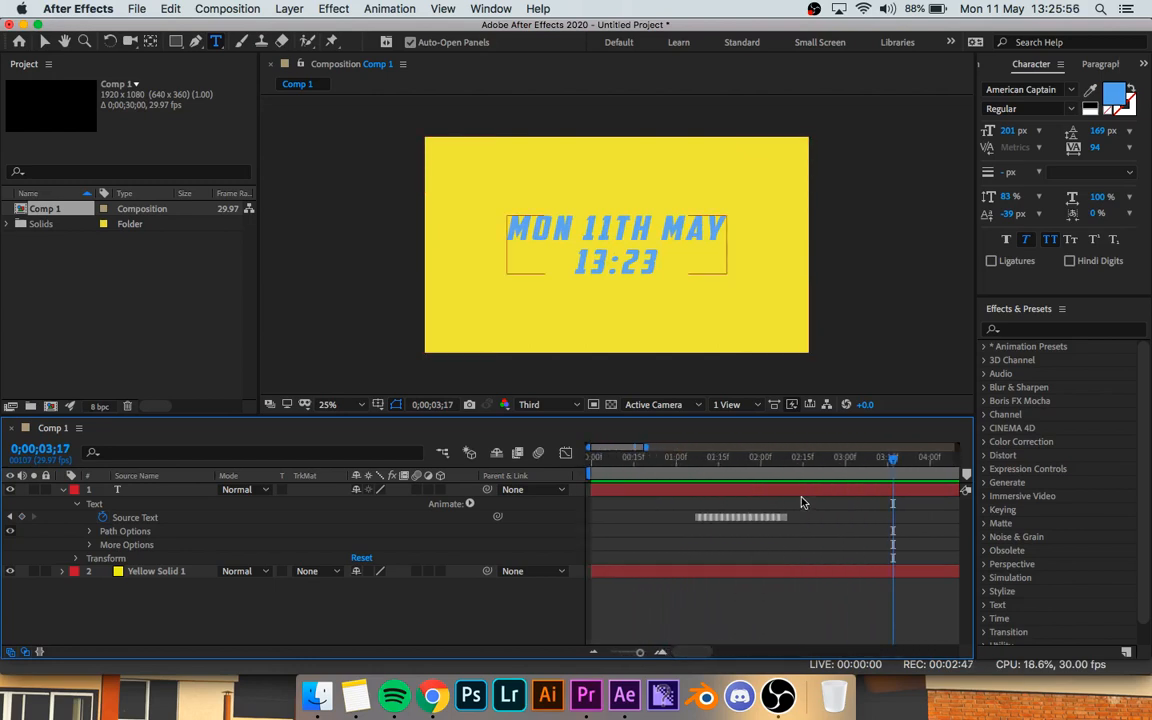
pyautogui.moveTo(804, 502); pyautogui.dragTo(598, 526)
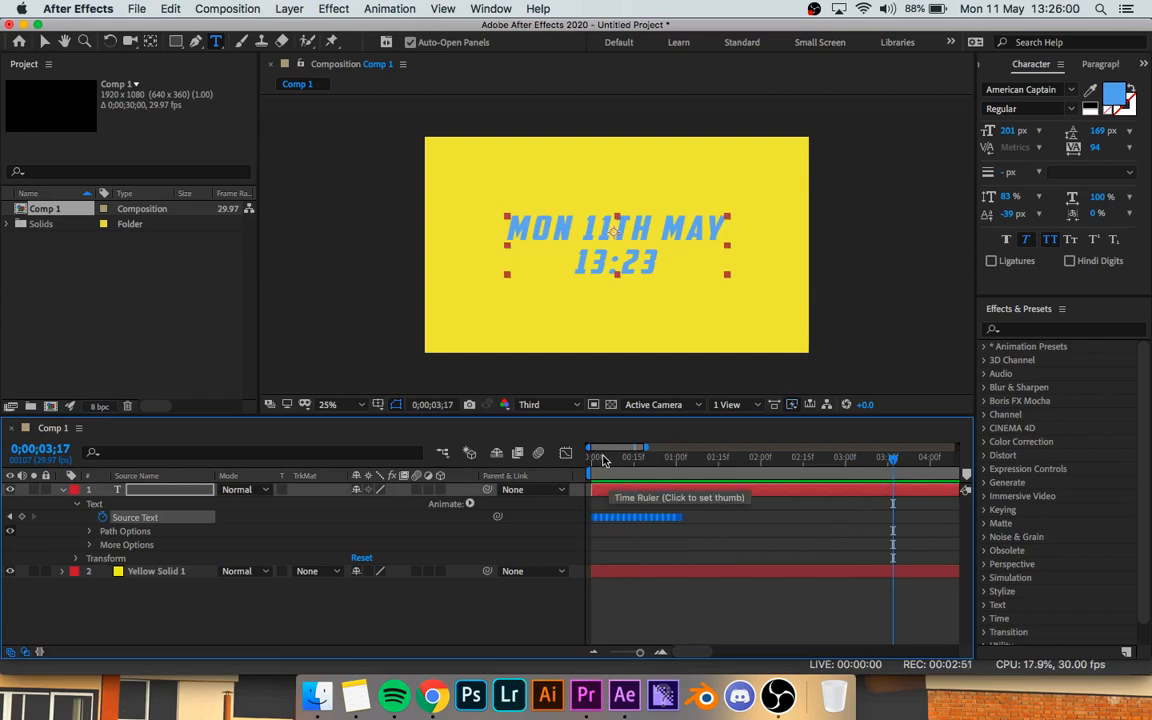
# - Preview the typing animation from 0;00;00;00
pyautogui.click(592, 457)
pyautogui.press('space')
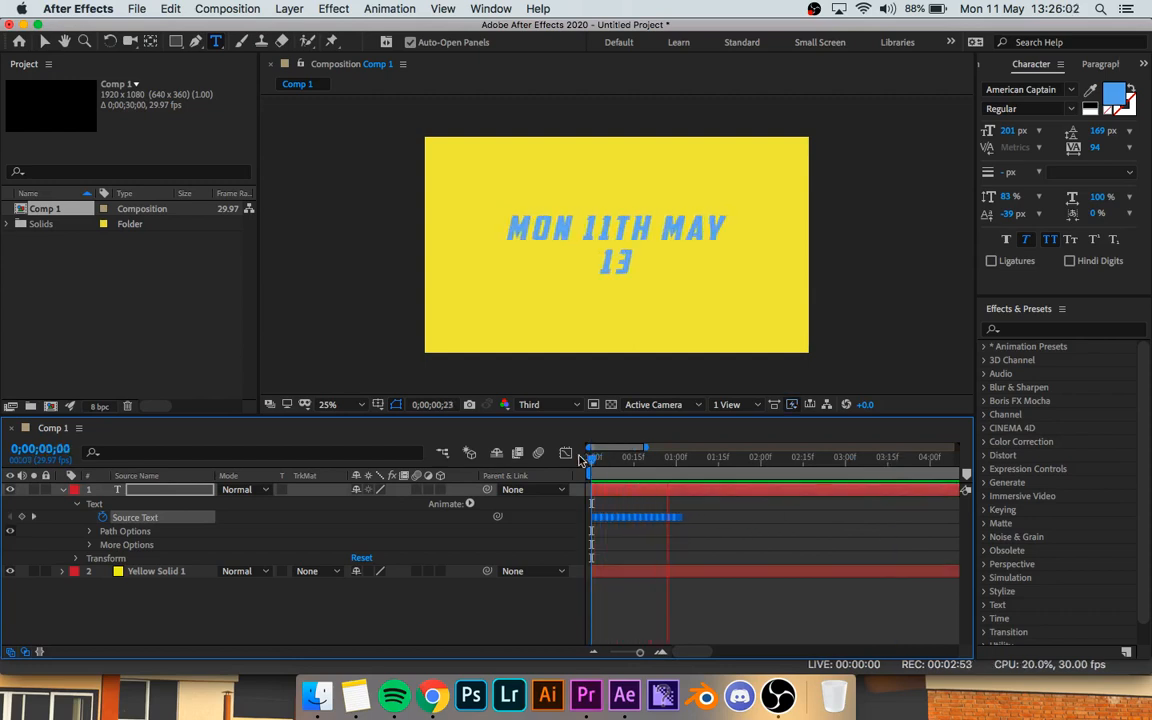
pyautogui.press('space')
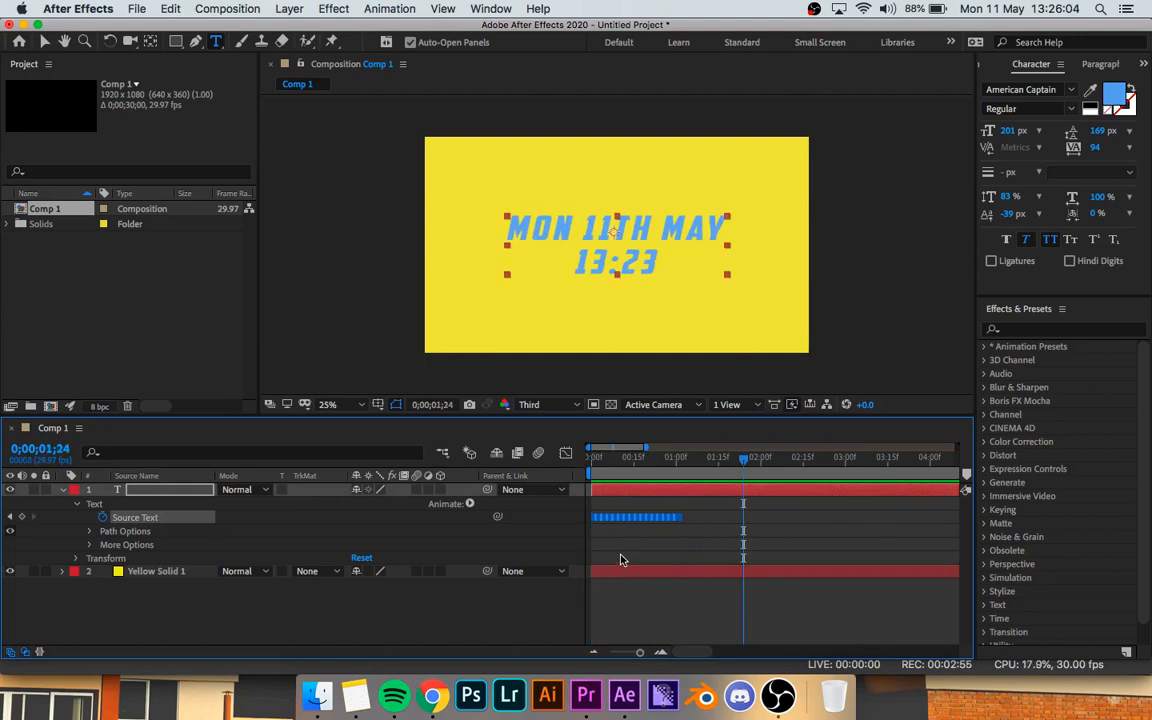
# - Shift every Source Text keyframe after the first one so that the second sits three frames after the first
pyautogui.keyDown('alt'); pyautogui.scroll(3, 600, 541); pyautogui.keyUp('alt')
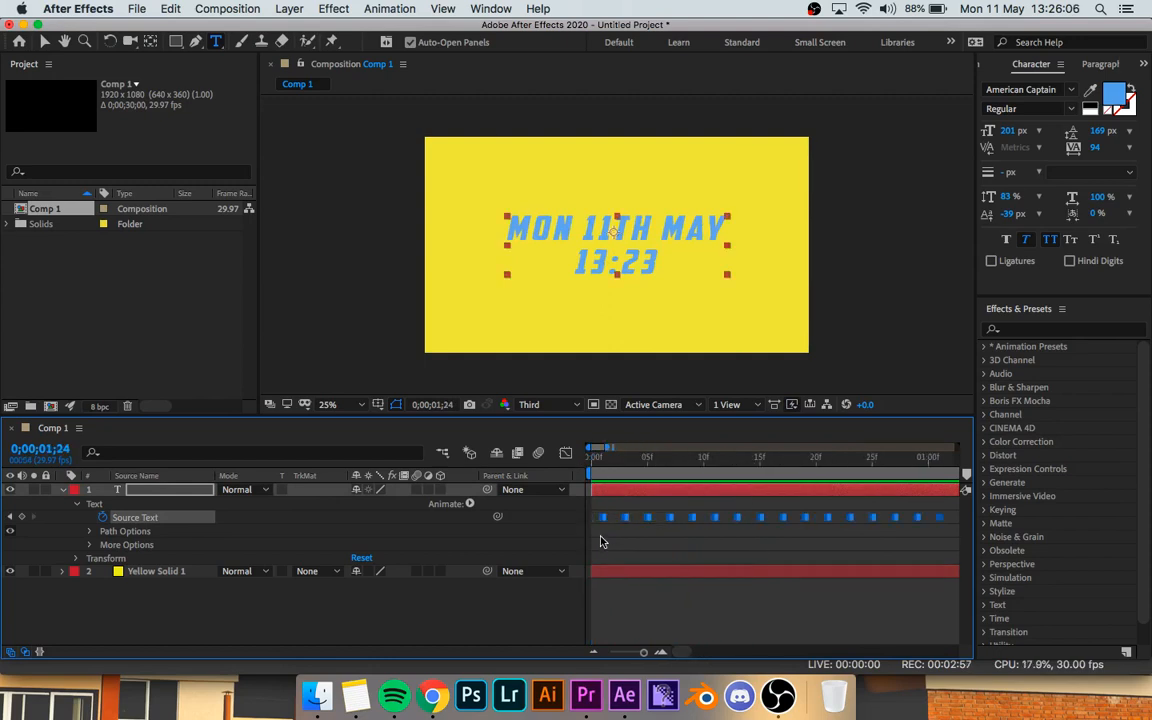
pyautogui.click(604, 540)
pyautogui.moveTo(623, 499)
pyautogui.mouseDown()
pyautogui.moveTo(630, 528)
pyautogui.moveTo(968, 545)
pyautogui.moveTo(531, 565)
pyautogui.mouseUp()
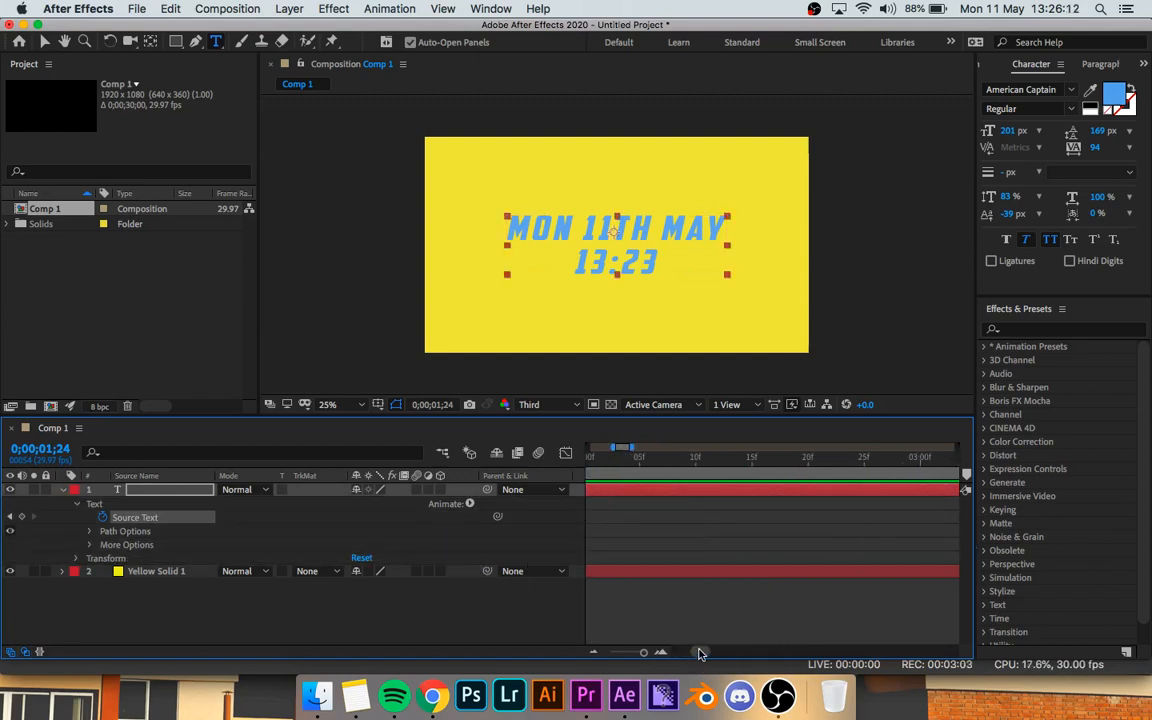
pyautogui.moveTo(700, 653); pyautogui.dragTo(673, 655)
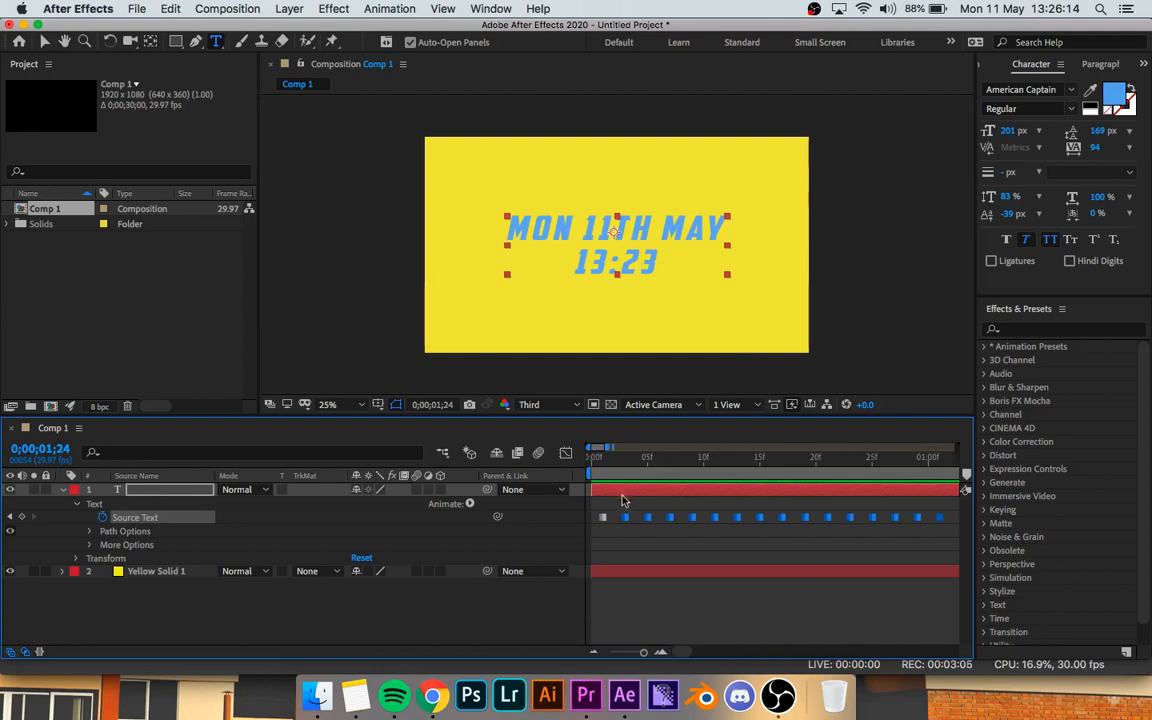
pyautogui.moveTo(626, 518); pyautogui.dragTo(950, 543)
pyautogui.click(659, 516)
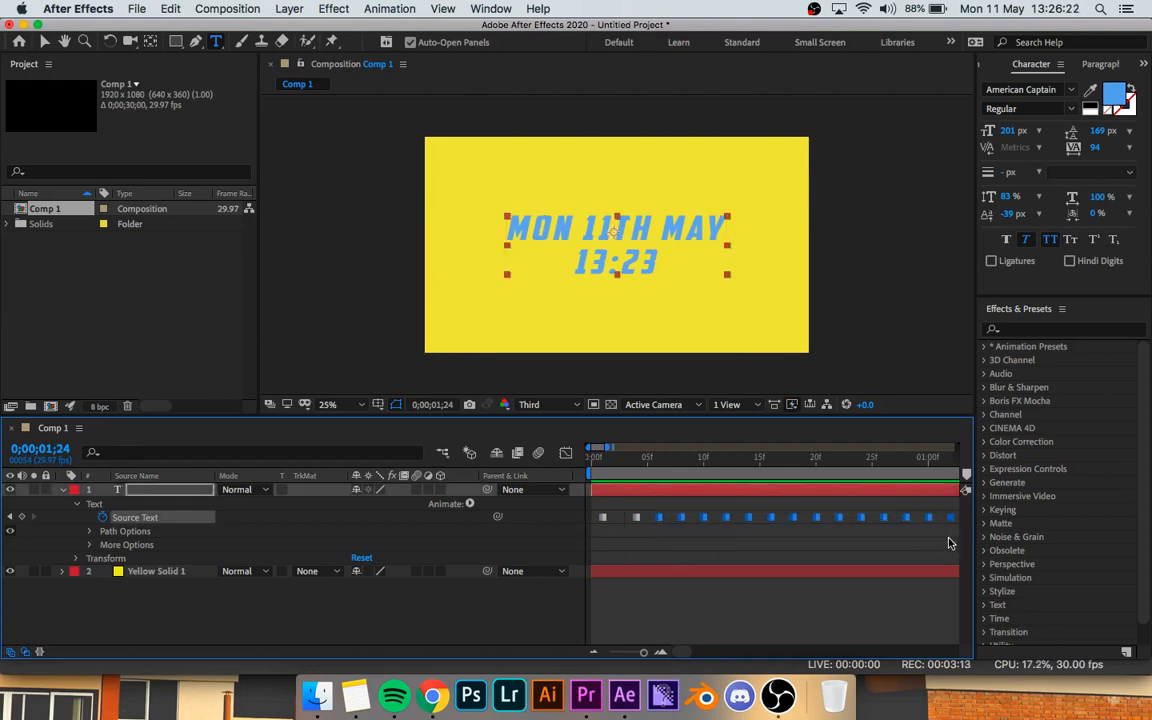
pyautogui.scroll(-3, 927, 549)
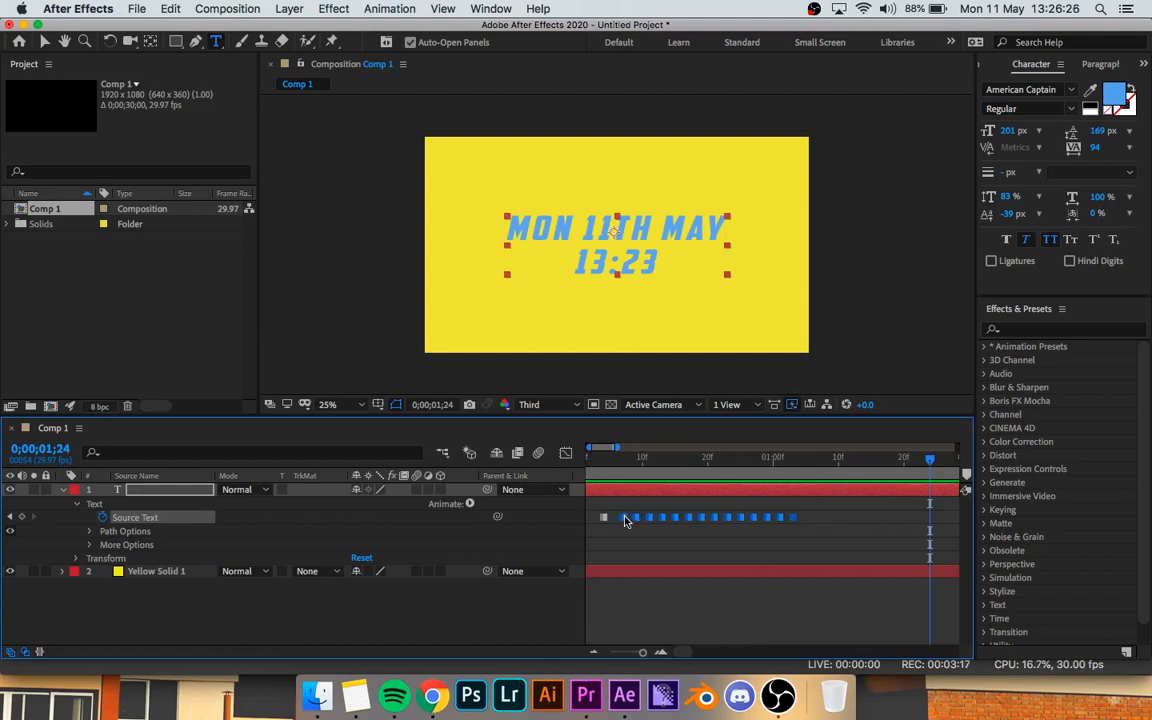
# - Continue spacing the early Source Text keyframes three frames apart, shifting all following keyframes along each time
pyautogui.moveTo(617, 518); pyautogui.dragTo(817, 531)
pyautogui.moveTo(794, 517); pyautogui.dragTo(801, 517)
pyautogui.moveTo(653, 507); pyautogui.dragTo(820, 530)
pyautogui.moveTo(802, 517); pyautogui.dragTo(809, 517)
pyautogui.moveTo(674, 506); pyautogui.dragTo(822, 546)
pyautogui.click(676, 517)
pyautogui.moveTo(825, 511); pyautogui.dragTo(670, 529)
pyautogui.moveTo(676, 517); pyautogui.dragTo(683, 517)
# - Space the remaining Source Text keyframes three frames apart, up to and including the final keyframe
pyautogui.moveTo(838, 511); pyautogui.dragTo(689, 524)
pyautogui.moveTo(709, 518); pyautogui.dragTo(716, 520)
pyautogui.moveTo(838, 512); pyautogui.dragTo(780, 517)
pyautogui.moveTo(870, 502)
pyautogui.mouseDown()
pyautogui.moveTo(790, 538)
pyautogui.moveTo(822, 518)
pyautogui.moveTo(858, 521)
pyautogui.mouseUp()
pyautogui.click(871, 528)
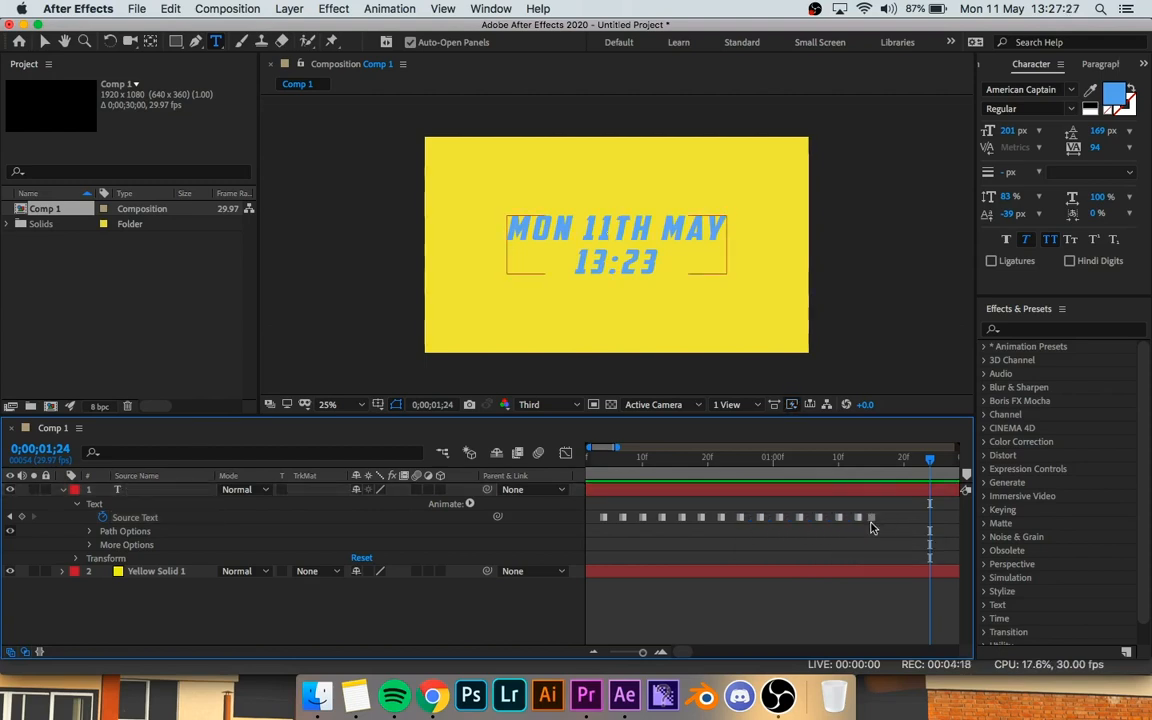
pyautogui.click(871, 519)
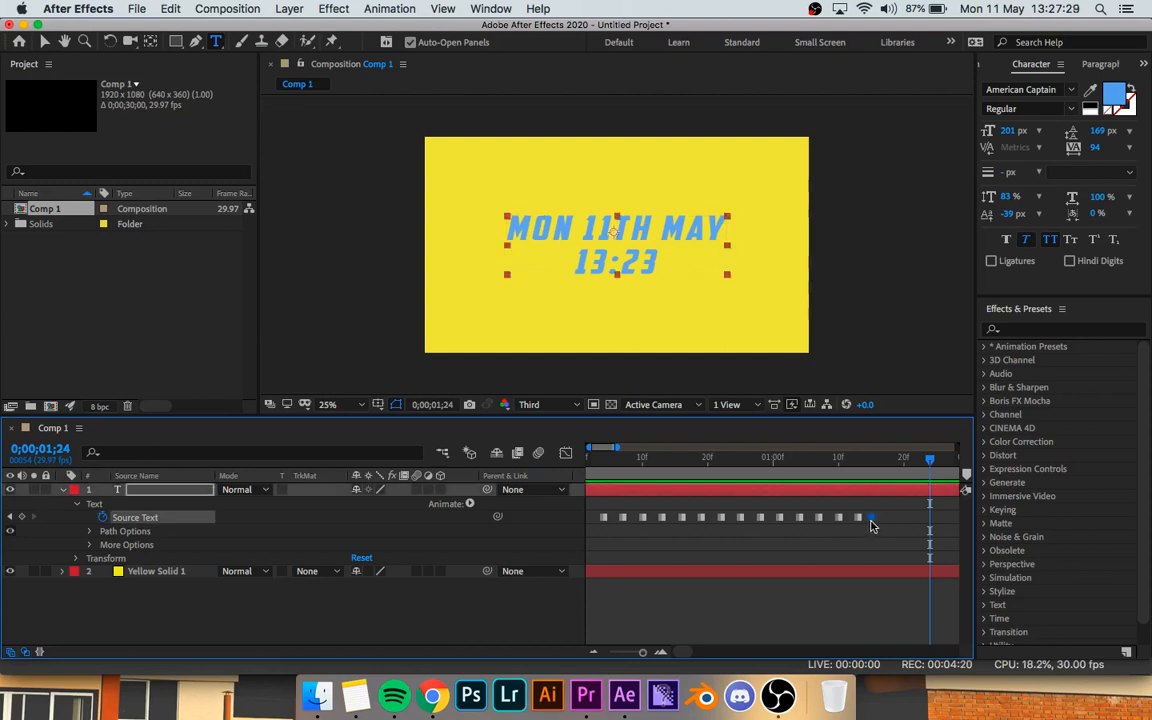
pyautogui.moveTo(874, 527); pyautogui.dragTo(881, 525)
# - Preview the retimed typing animation from 0;00;00;00
pyautogui.click(590, 456)
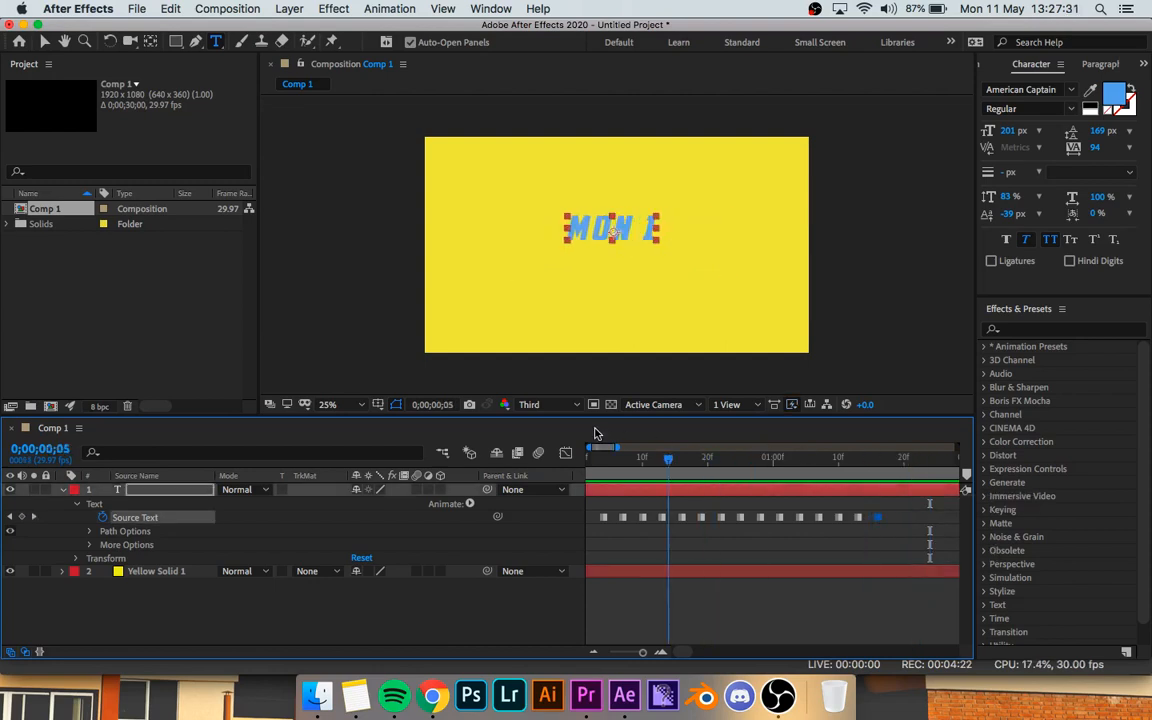
pyautogui.press('space')
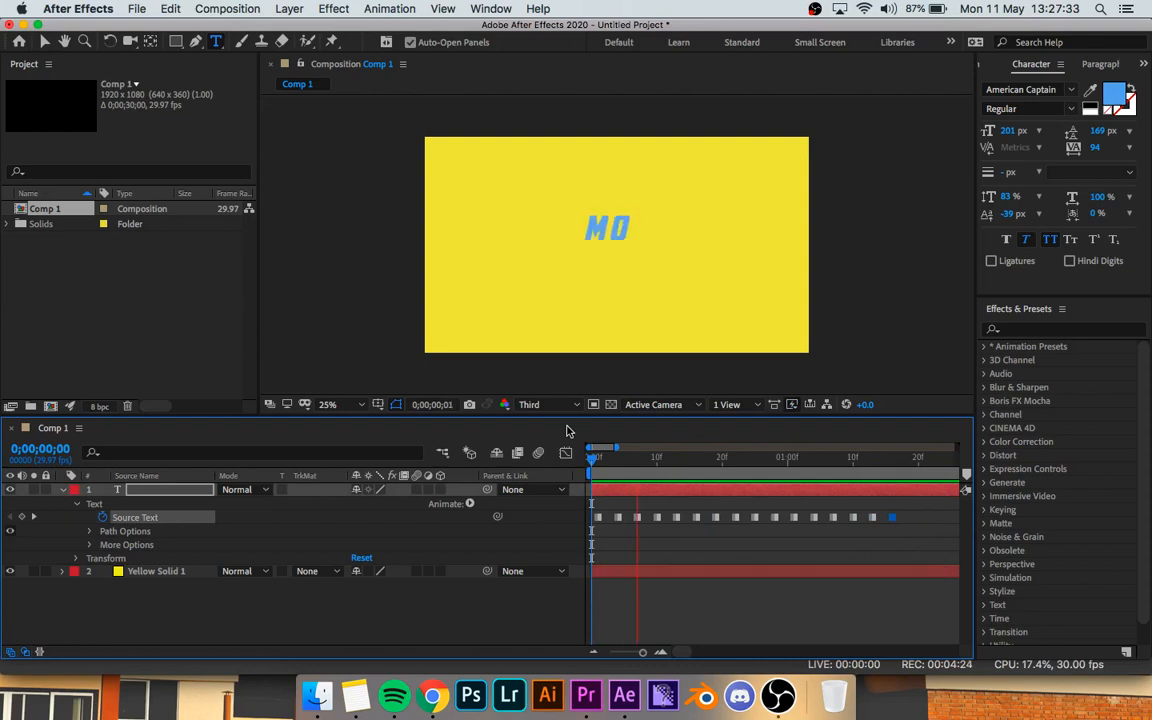
pyautogui.press('space')
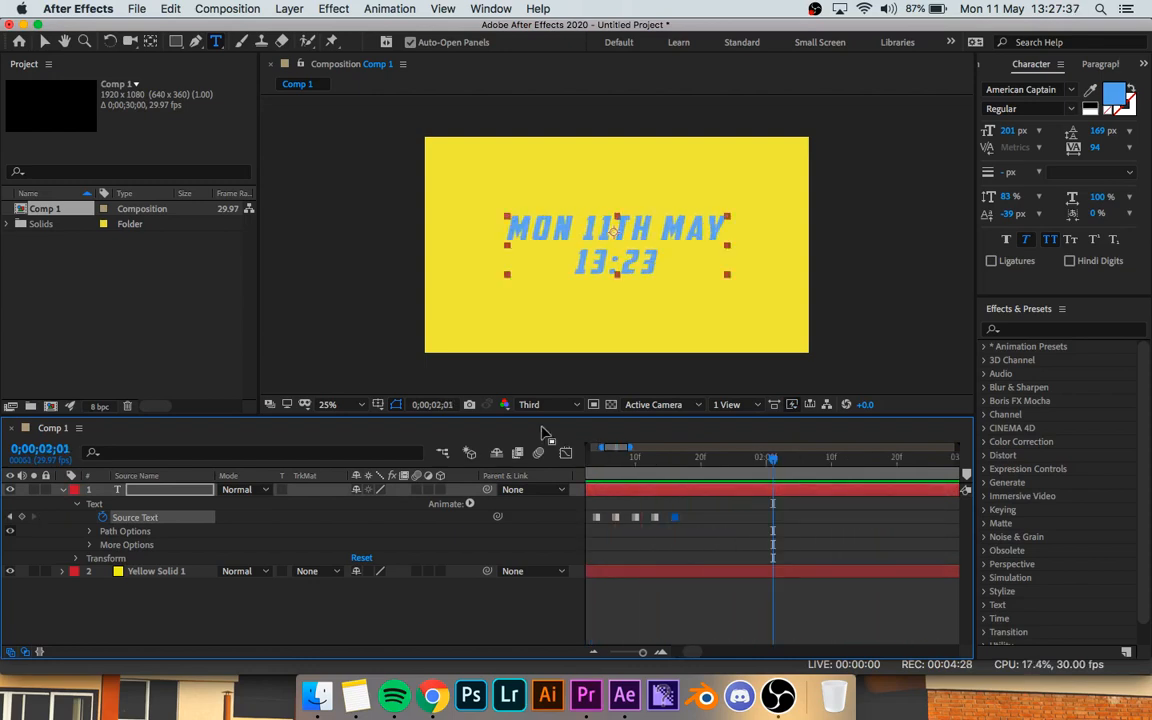
# - At 0;00;00;05, draw a narrow vertical rectangle just after the letter M as a separate shape layer, not as a mask on the text
pyautogui.click(61, 489)
pyautogui.moveTo(771, 457); pyautogui.dragTo(622, 459)
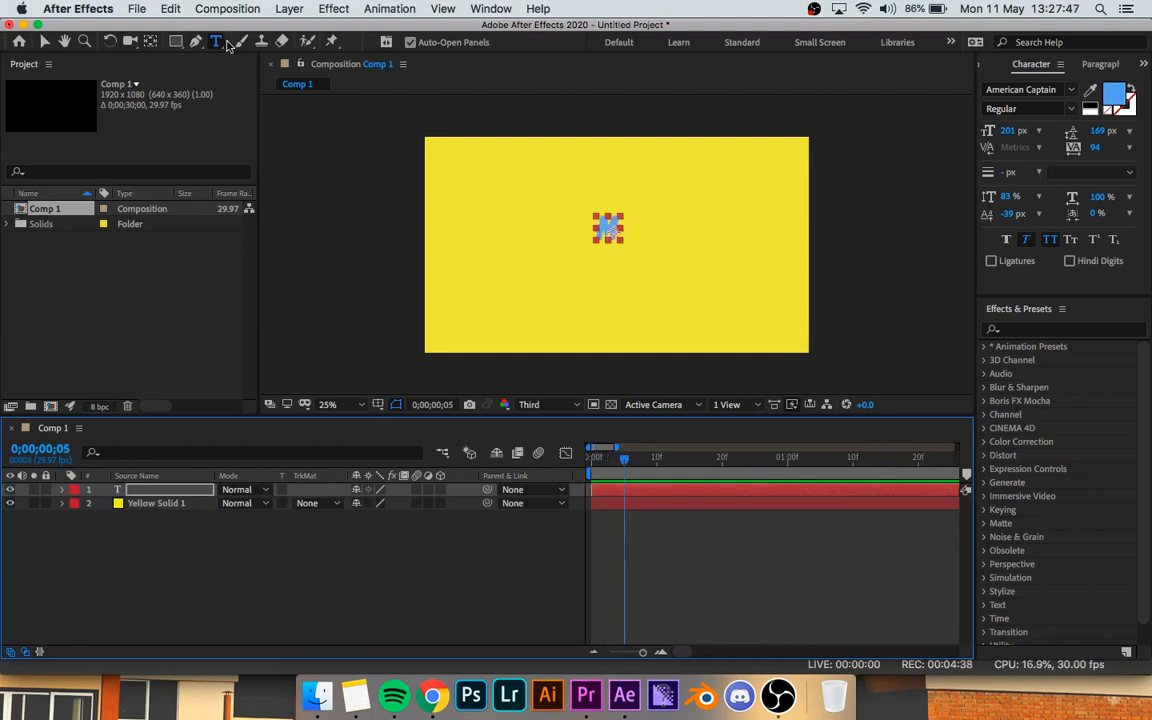
pyautogui.click(181, 43)
pyautogui.moveTo(185, 47); pyautogui.dragTo(220, 43)
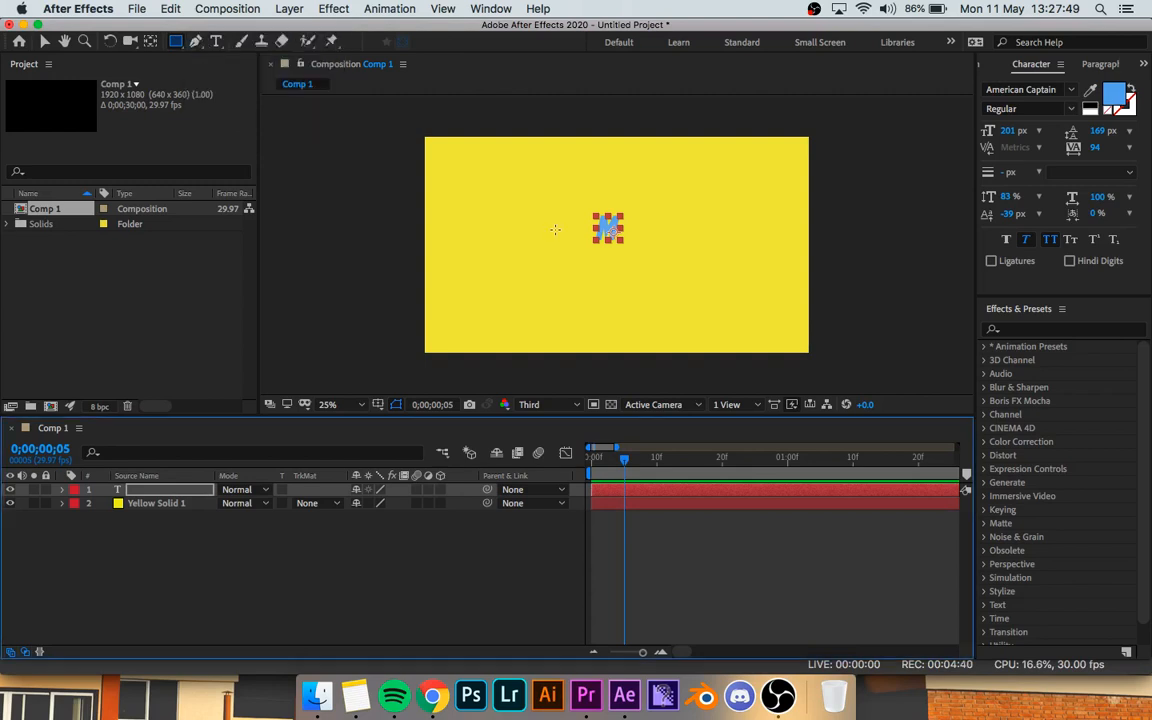
pyautogui.moveTo(634, 204); pyautogui.dragTo(636, 260)
pyautogui.hotkey('ctrl', 'z')
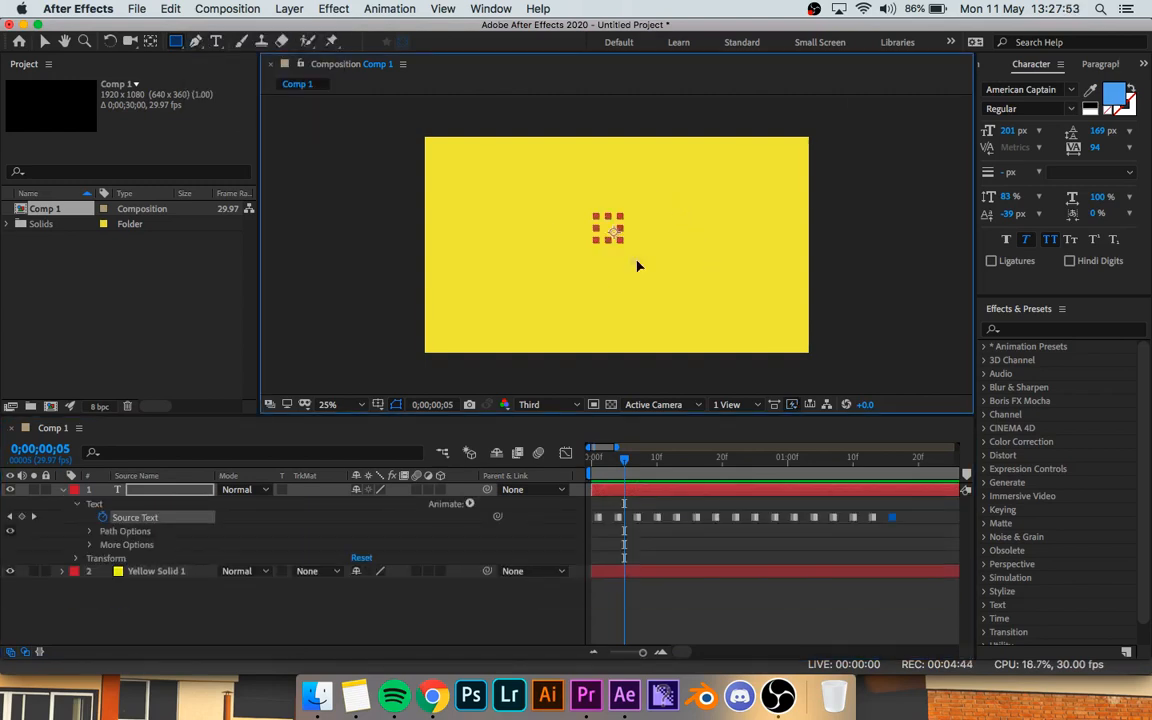
pyautogui.click(212, 594)
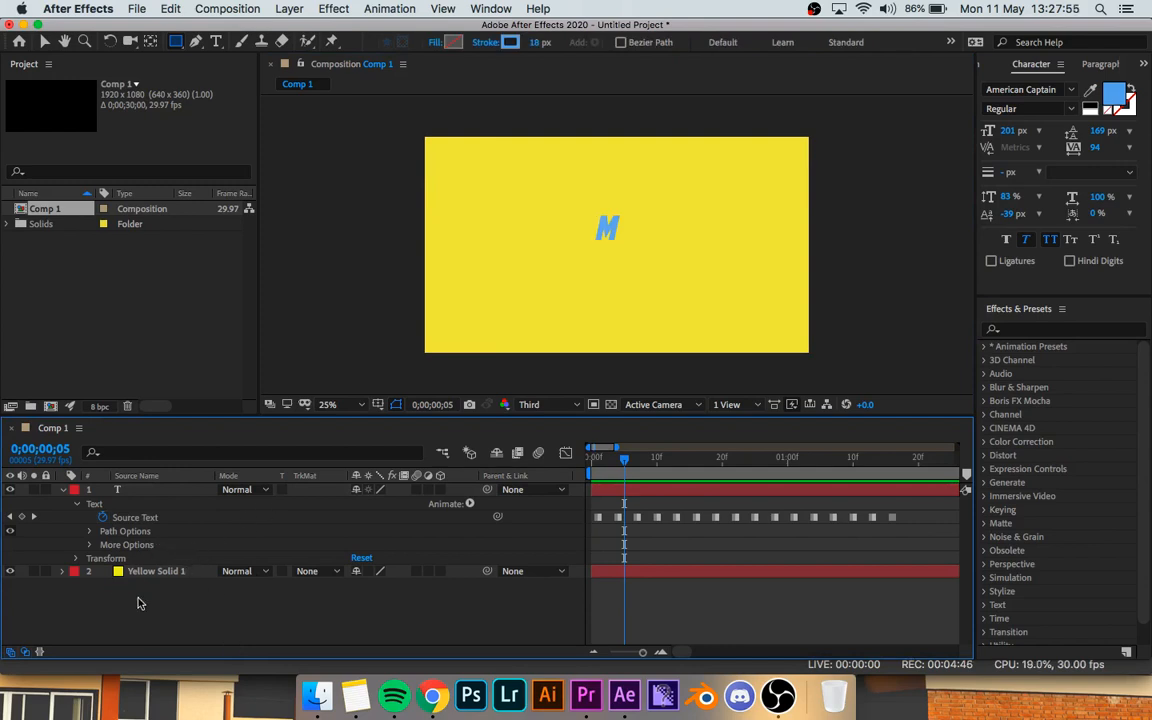
pyautogui.moveTo(634, 214); pyautogui.dragTo(633, 261)
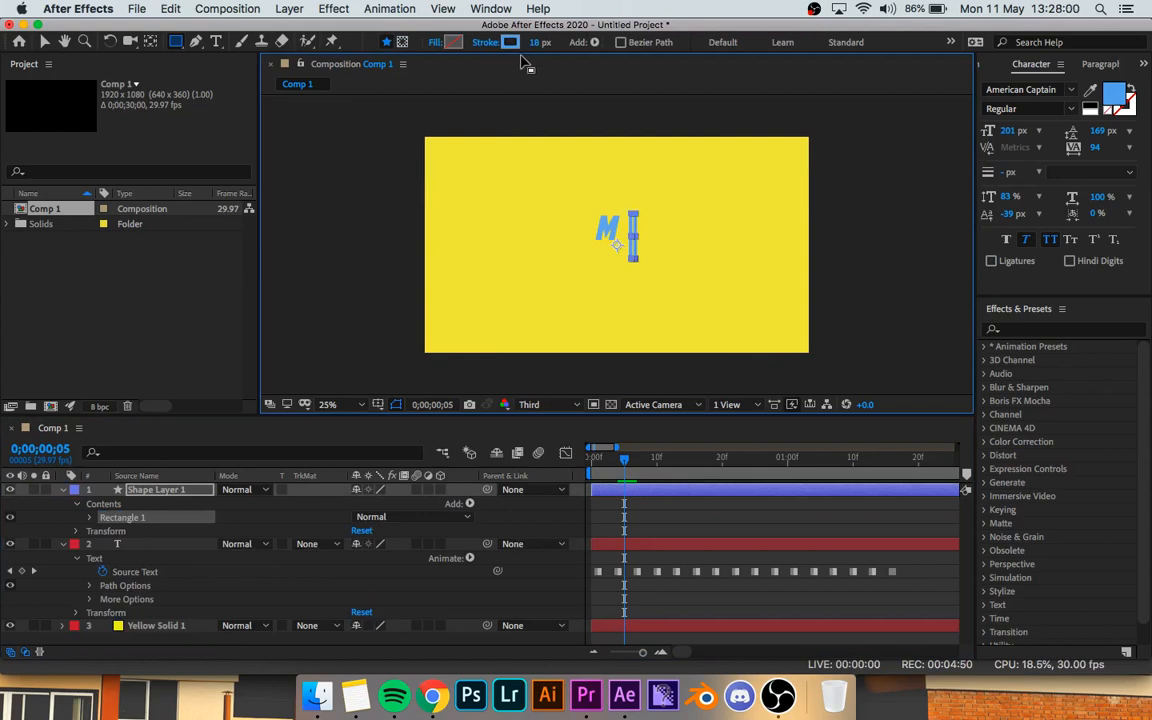
# - Fill the rectangle with the text's blue, 60A6EB, sampled from the letter M, and set its stroke width to 0 px
pyautogui.click(450, 43)
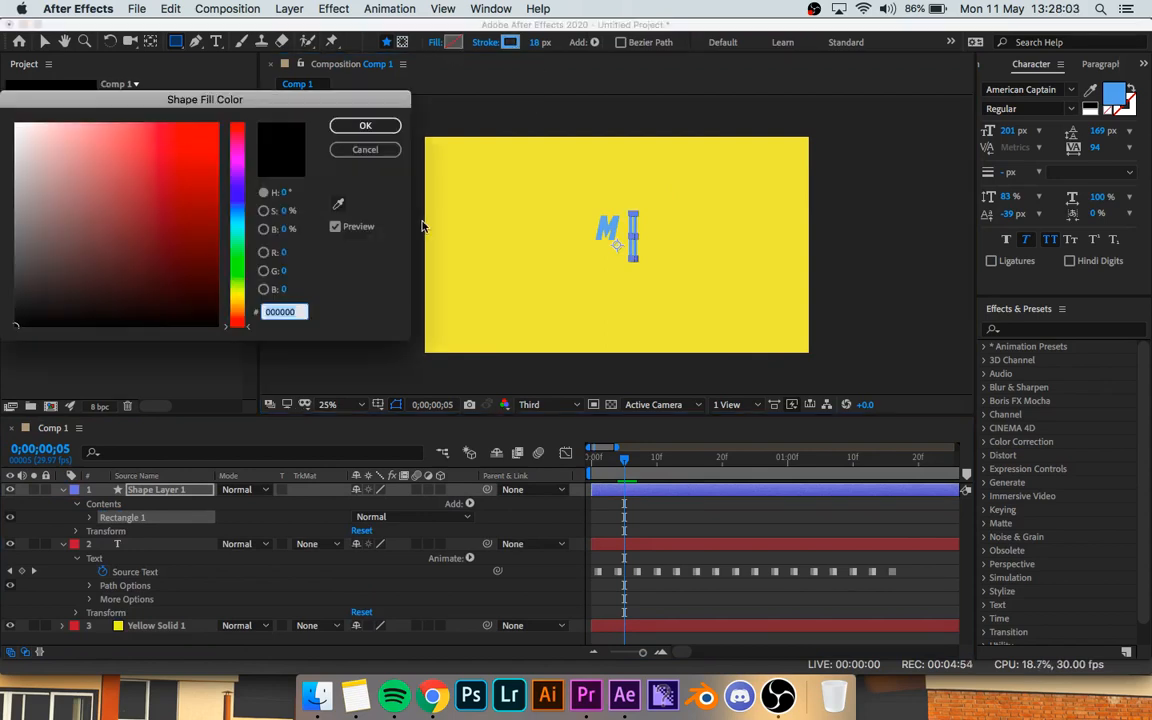
pyautogui.click(338, 204)
pyautogui.click(604, 218)
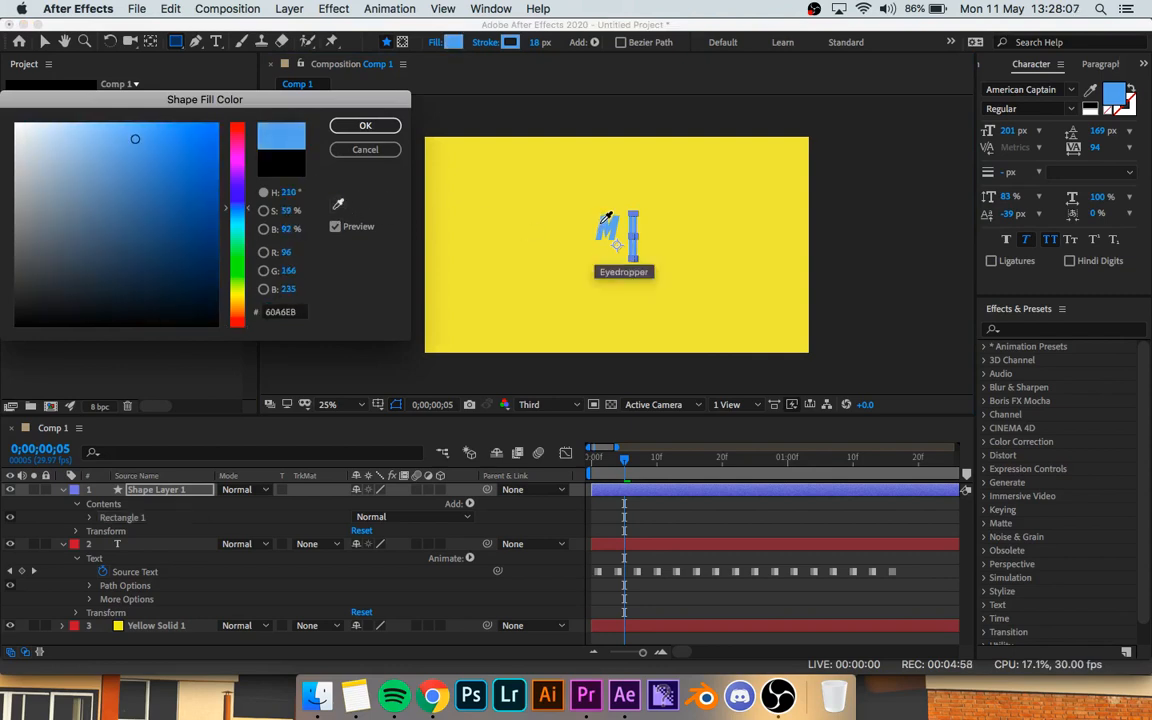
pyautogui.click(362, 125)
pyautogui.moveTo(539, 42); pyautogui.dragTo(452, 41)
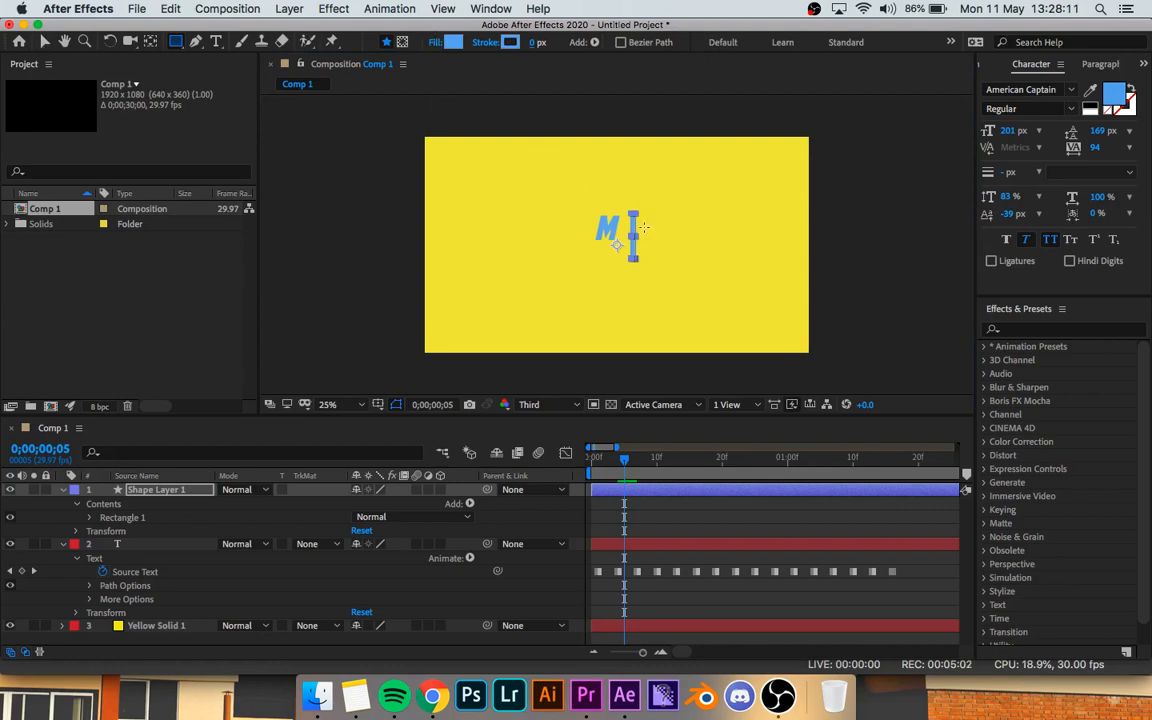
# - Narrow the rectangle evenly into a thin cursor bar and shorten its height to roughly that of the letter M
pyautogui.scroll(8, 635, 248)
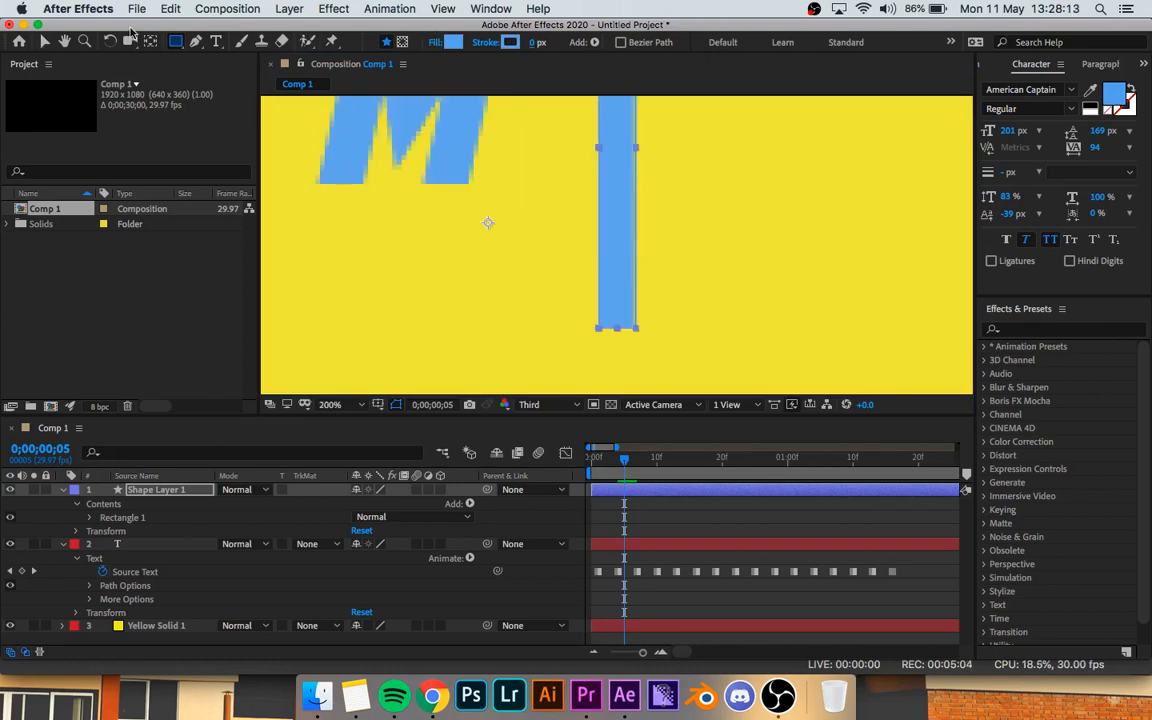
pyautogui.click(44, 41)
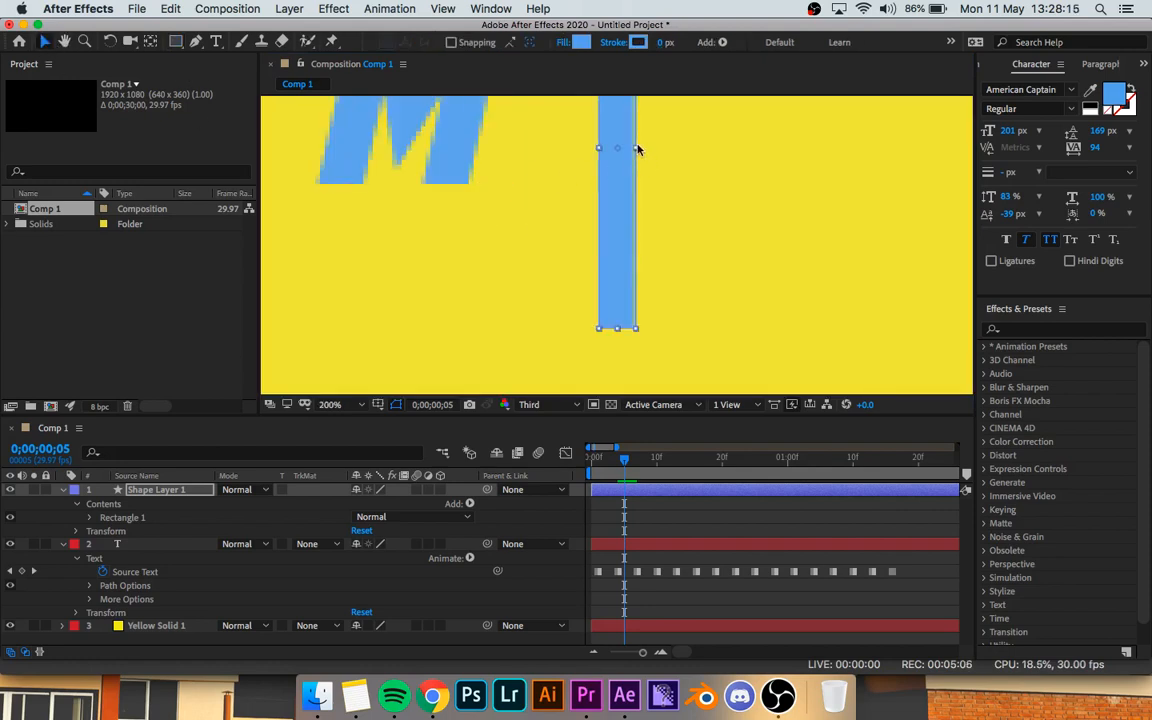
pyautogui.moveTo(638, 149); pyautogui.dragTo(623, 150)
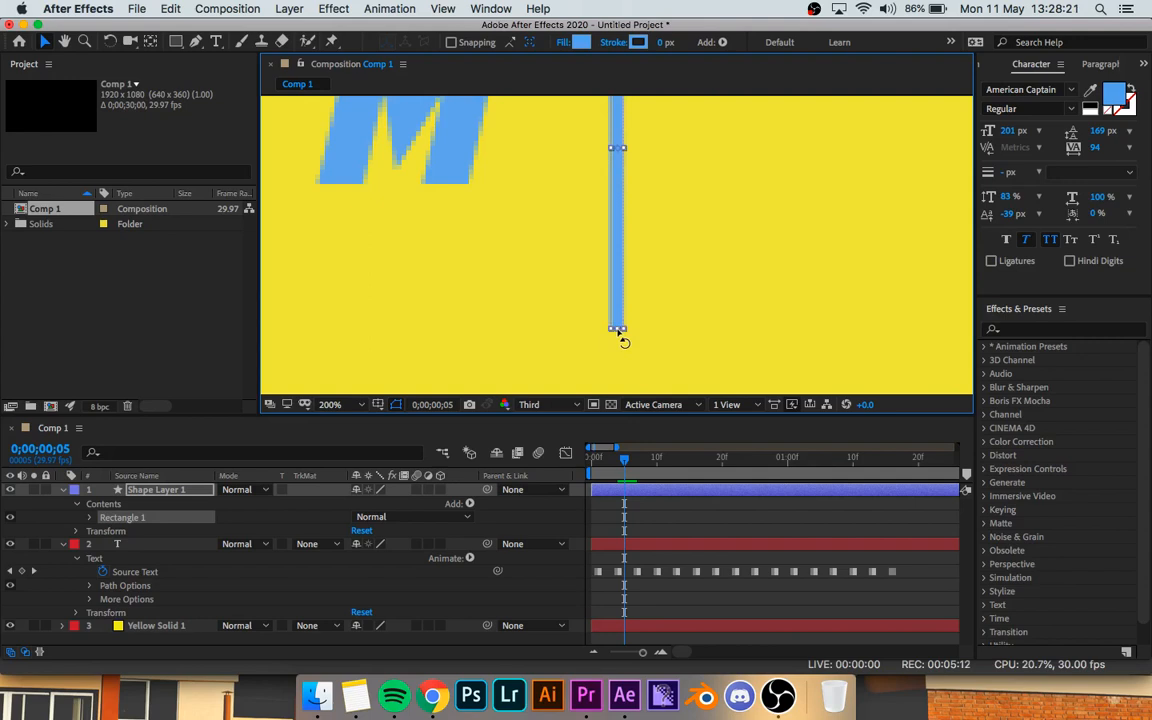
pyautogui.moveTo(614, 333); pyautogui.dragTo(616, 241)
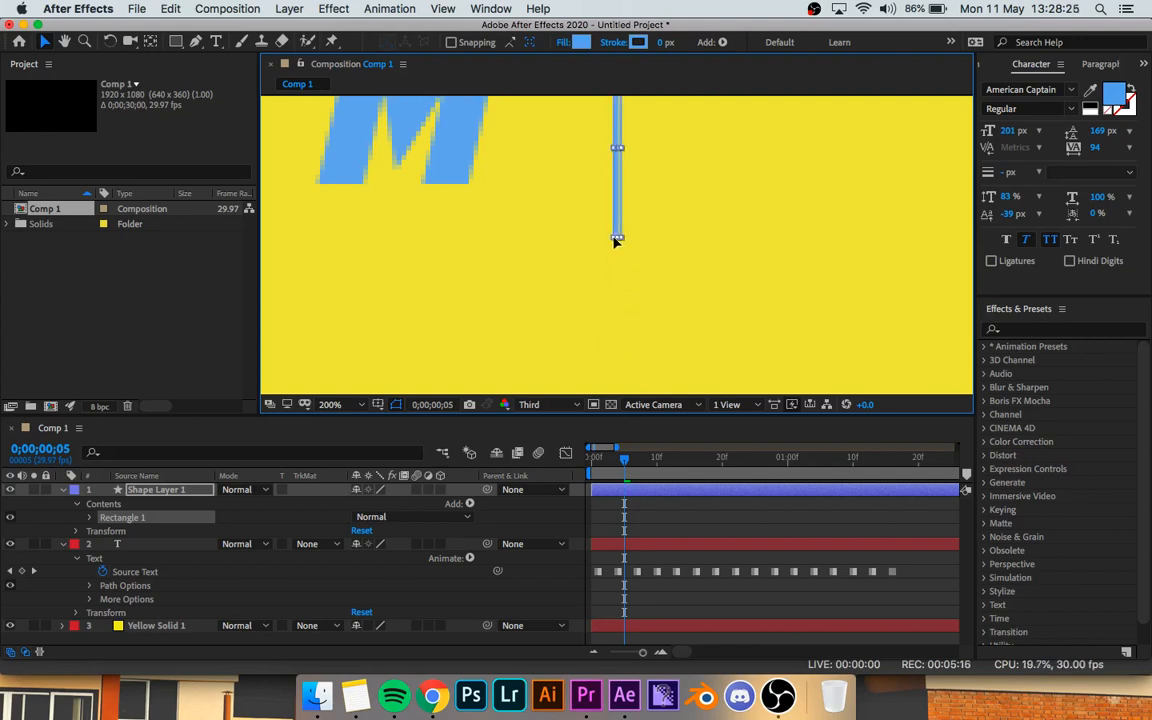
# - Select the cursor shape layer in the composition and move the bar horizontally closer to the letter M
pyautogui.click(650, 226)
pyautogui.scroll(-3, 651, 228)
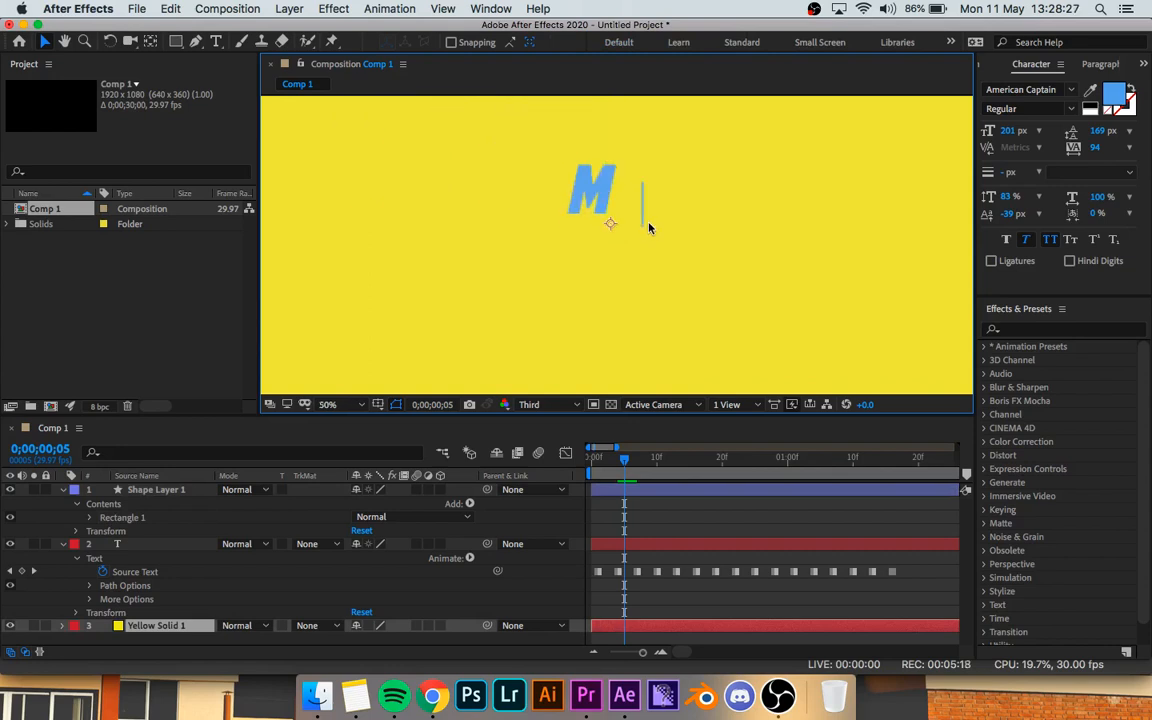
pyautogui.scroll(2, 644, 226)
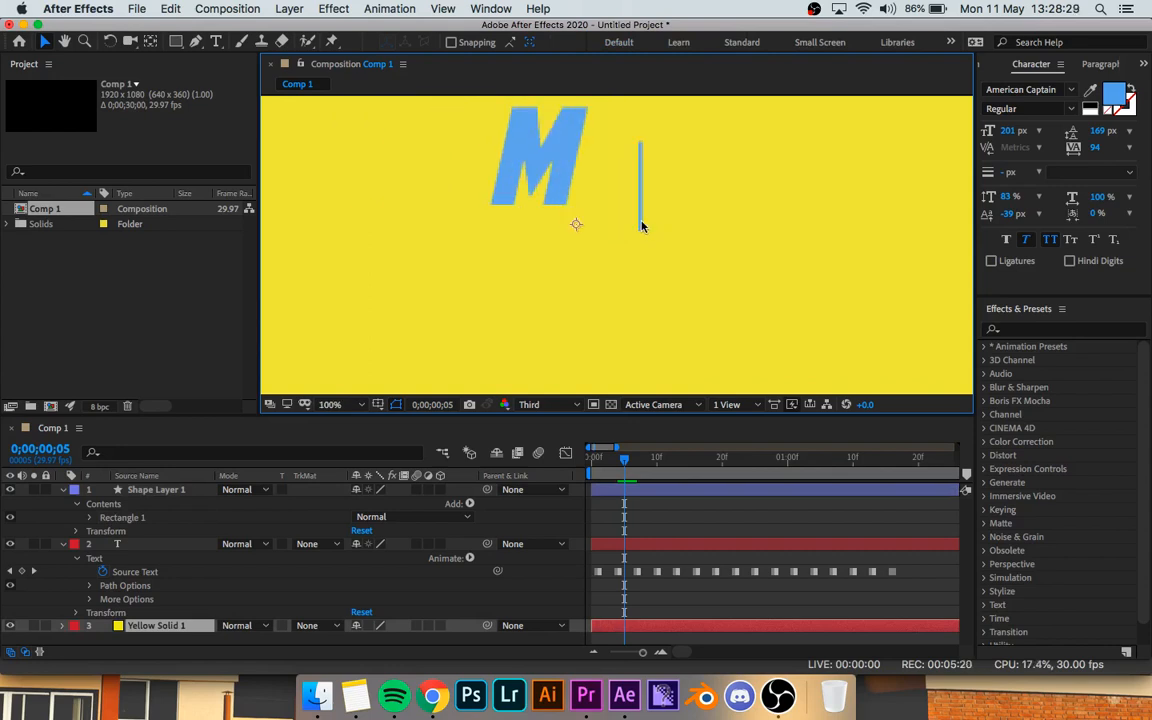
pyautogui.click(161, 490)
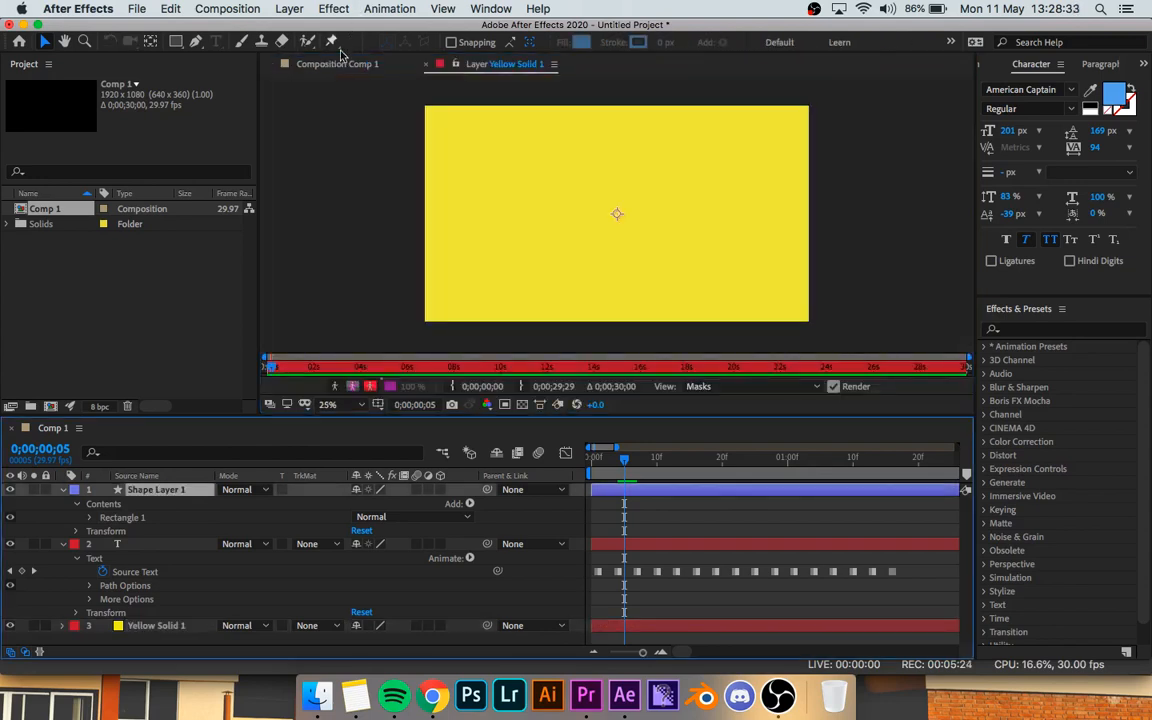
pyautogui.click(308, 63)
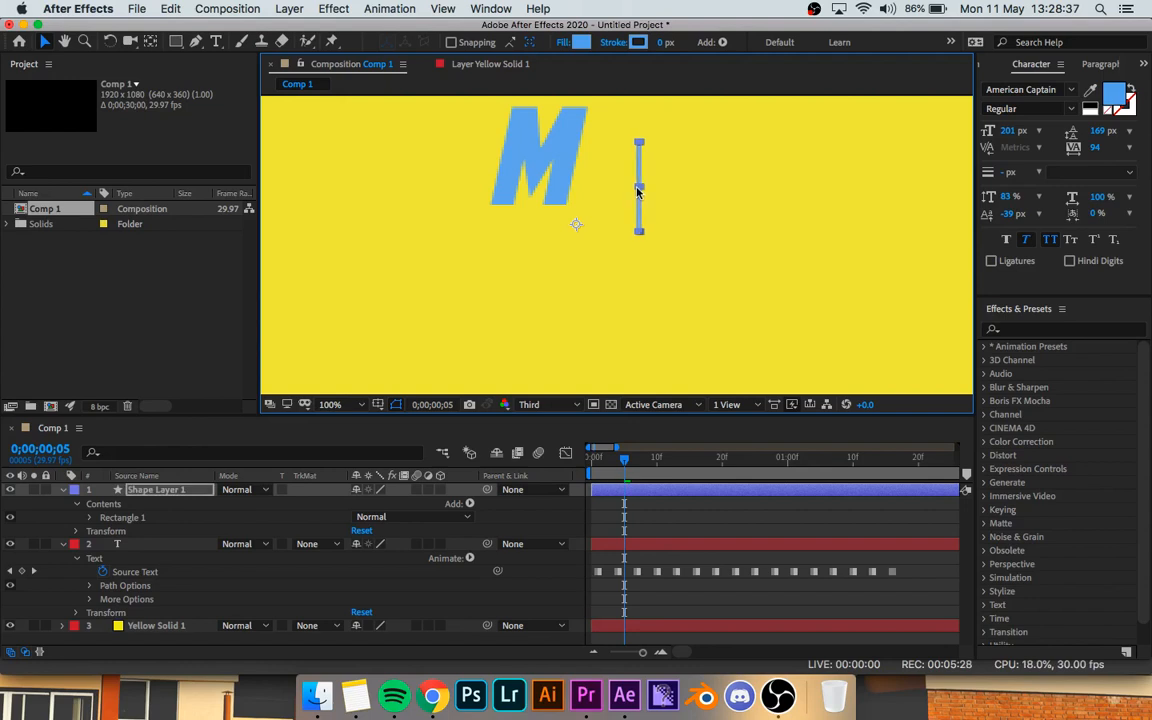
pyautogui.moveTo(640, 192); pyautogui.dragTo(614, 190)
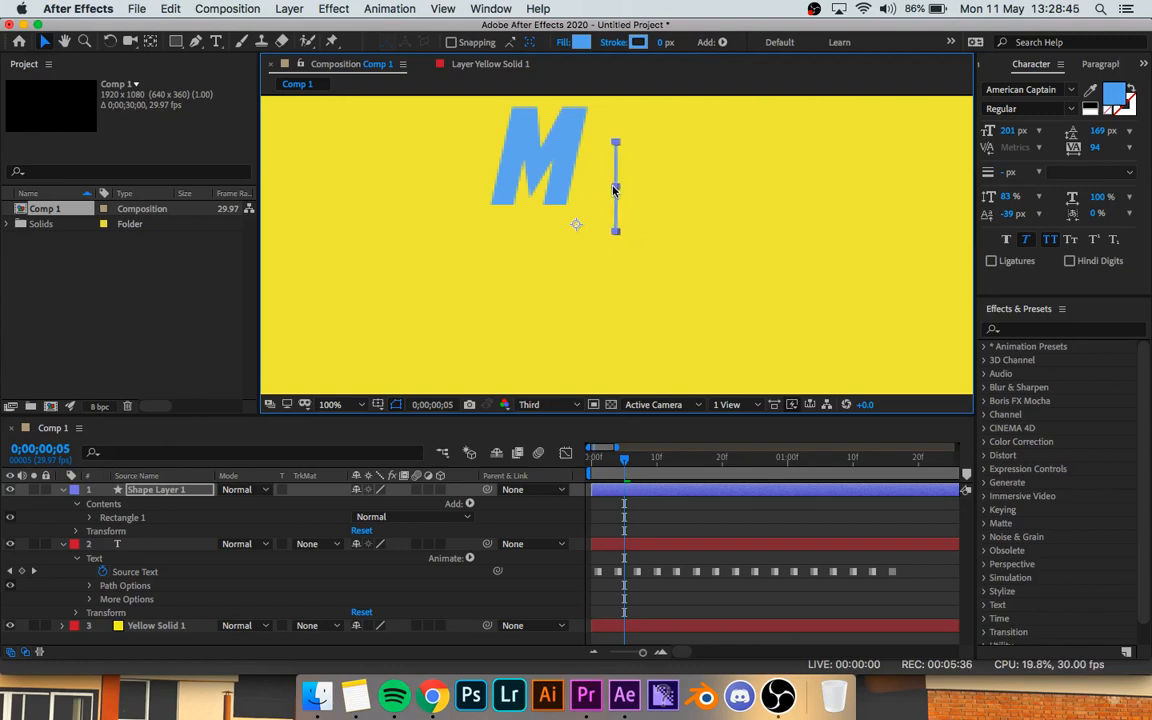
# - Widen the cursor bar to a horizontal scale of 162.3%, keeping 100% height, and move it beside the letter M at position 861, 501
pyautogui.click(76, 532)
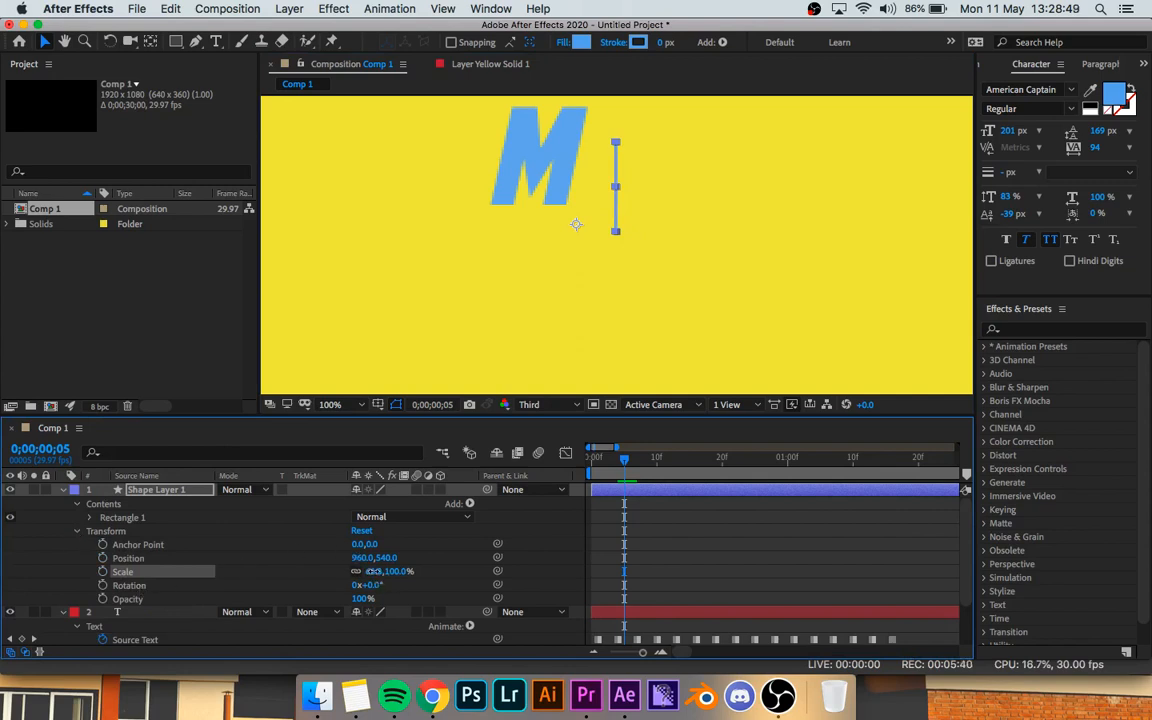
pyautogui.moveTo(368, 571); pyautogui.dragTo(442, 565)
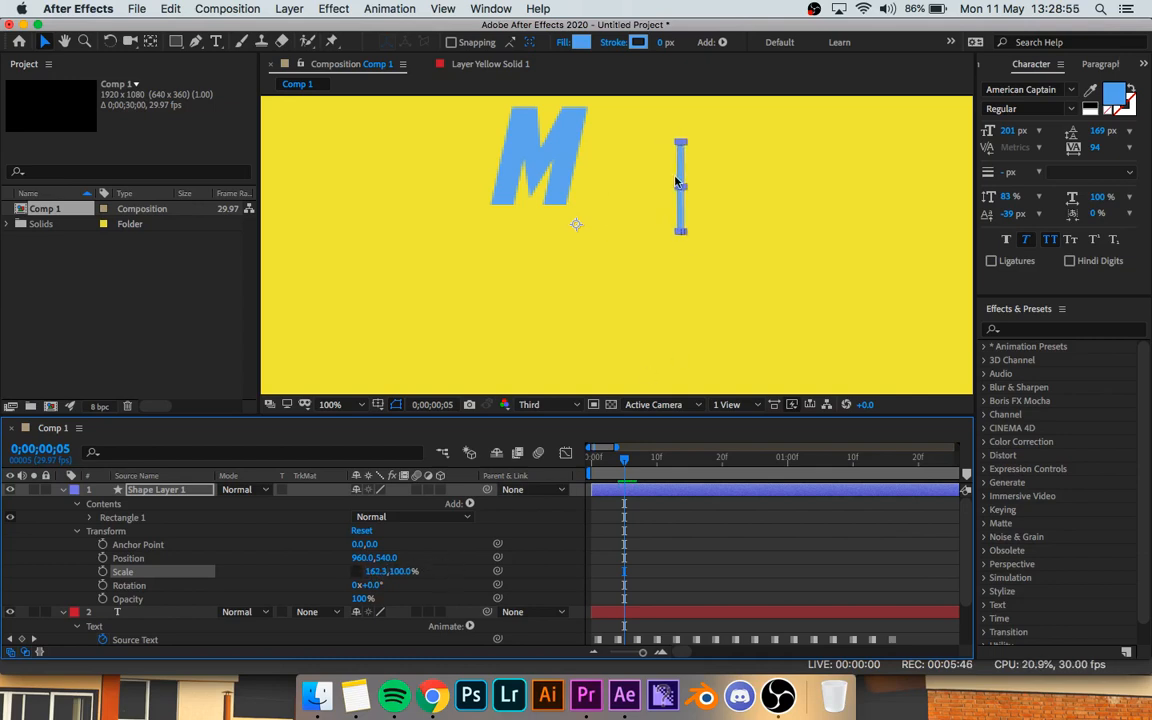
pyautogui.moveTo(683, 210); pyautogui.dragTo(604, 179)
pyautogui.scroll(-6, 512, 301)
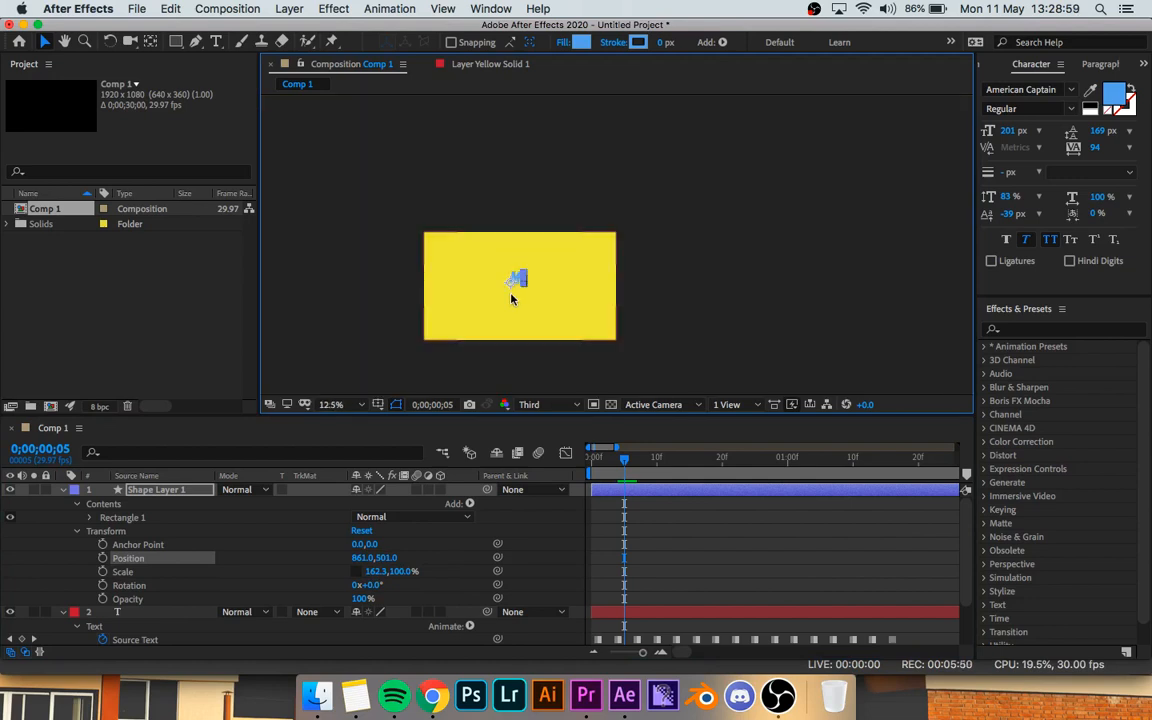
pyautogui.click(662, 216)
pyautogui.scroll(6, 542, 265)
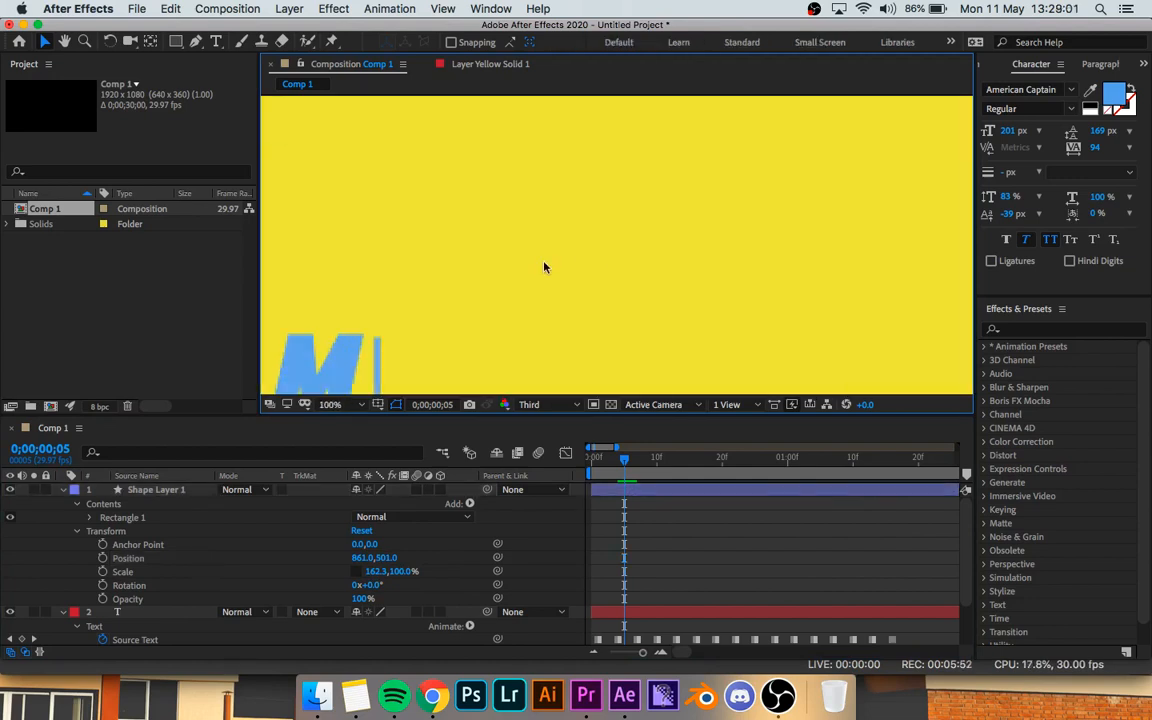
pyautogui.scroll(-4, 543, 268)
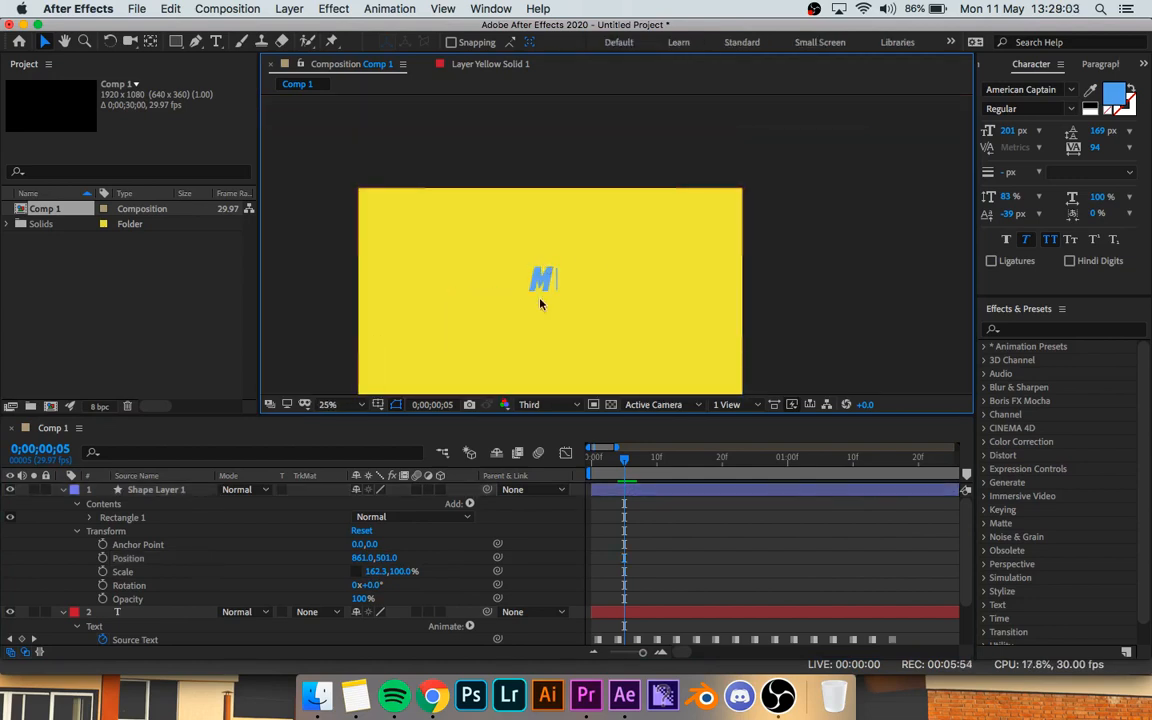
# - Shift the cursor bar's anchor point to 90, 0 so it sits before the M, and start Position keyframes at 0;00;00;00
pyautogui.press('h')
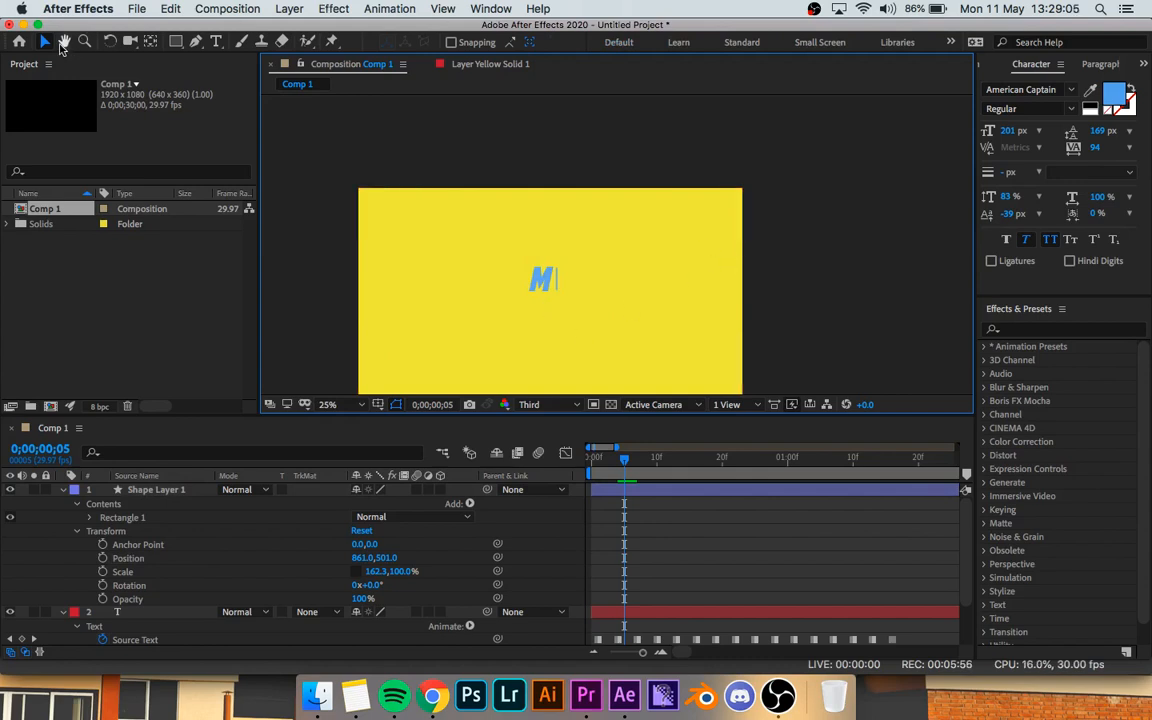
pyautogui.moveTo(373, 218); pyautogui.dragTo(429, 165)
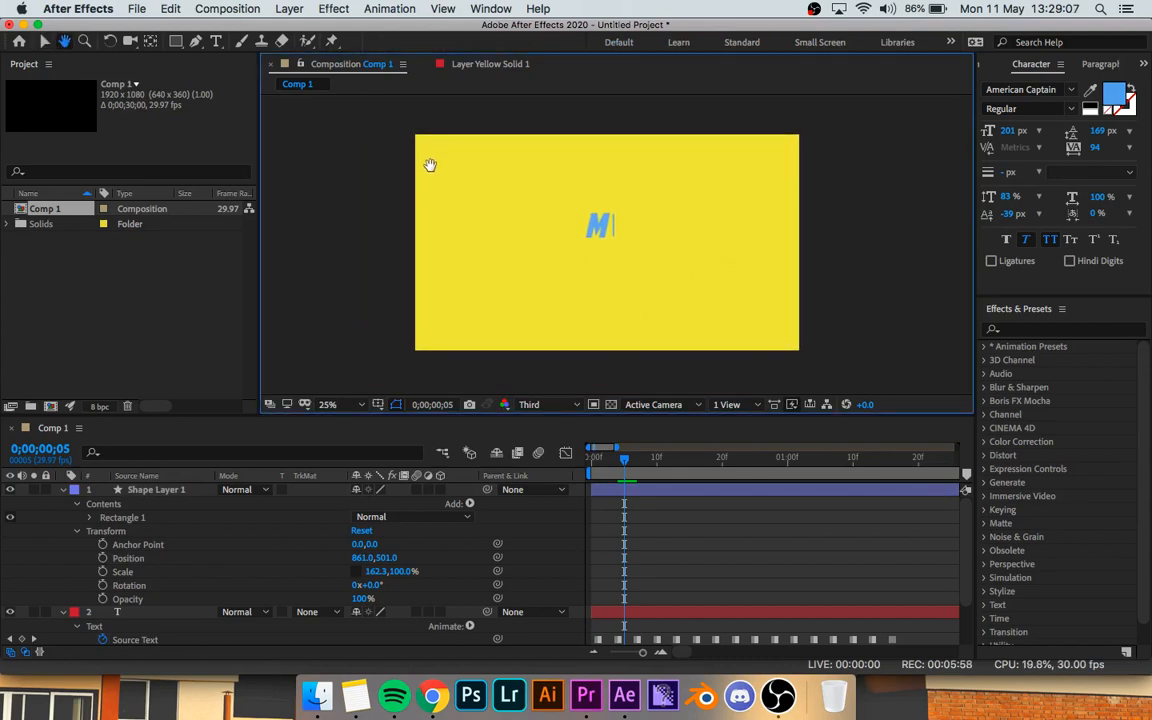
pyautogui.scroll(3, 660, 265)
pyautogui.scroll(-3, 660, 265)
pyautogui.click(44, 41)
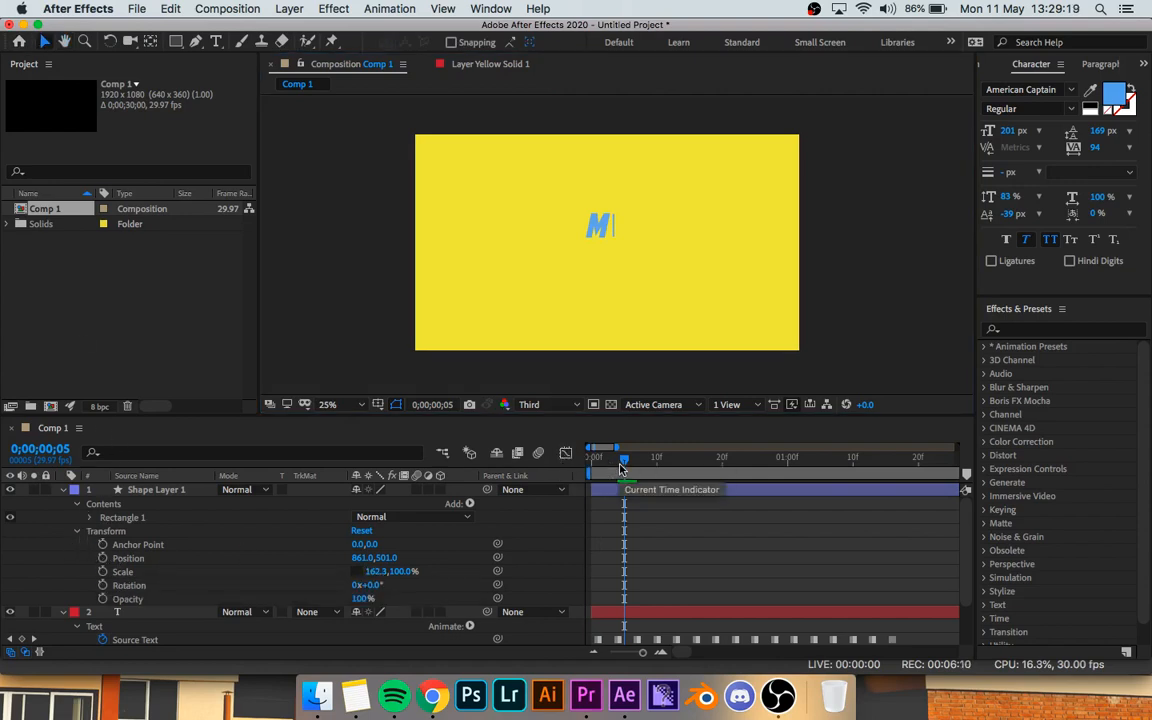
pyautogui.moveTo(624, 466)
pyautogui.mouseDown()
pyautogui.moveTo(602, 469)
pyautogui.moveTo(617, 469)
pyautogui.mouseUp()
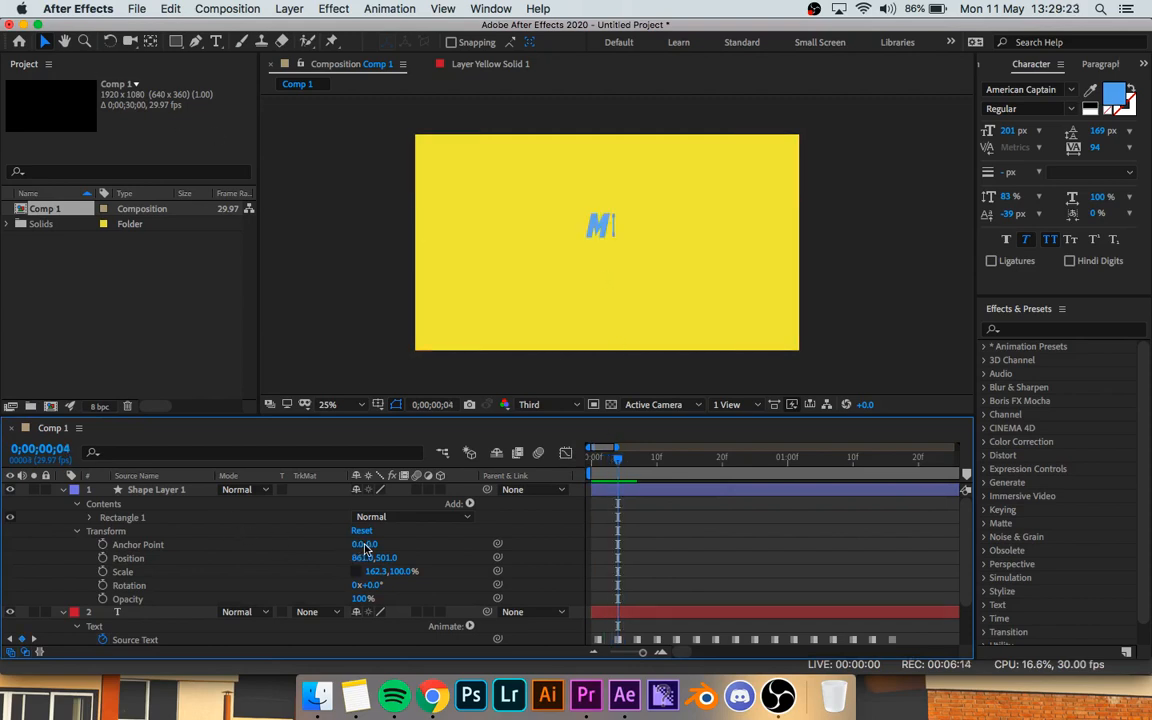
pyautogui.moveTo(358, 544); pyautogui.dragTo(429, 542)
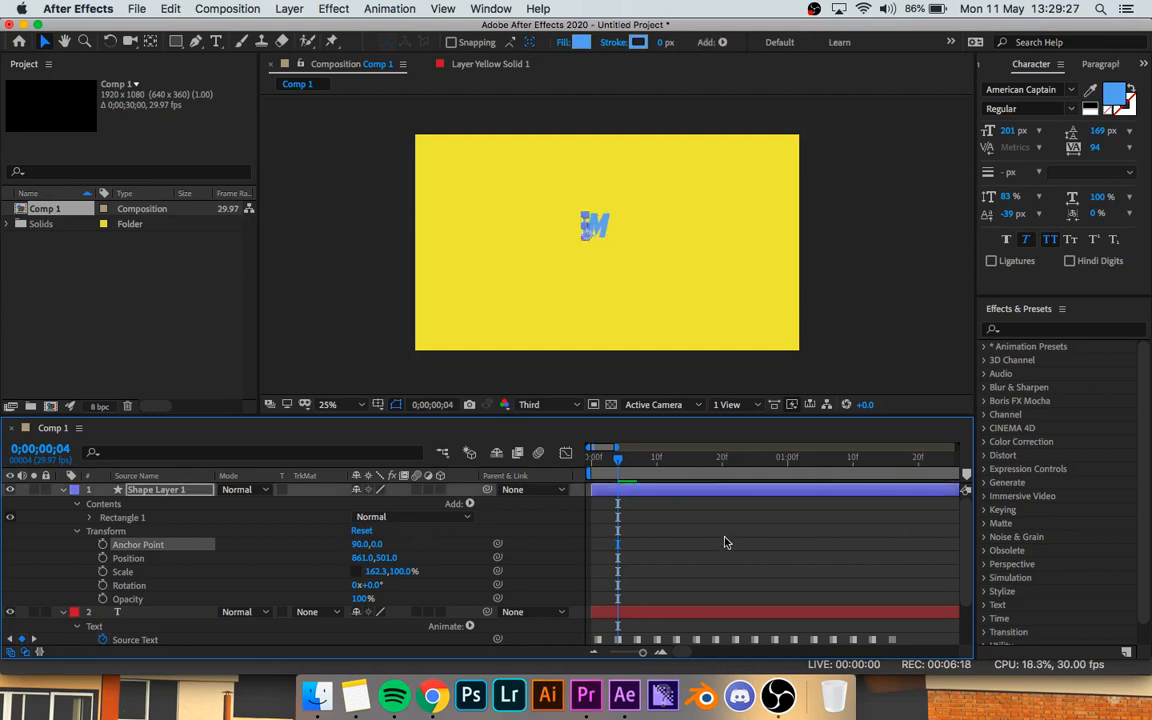
pyautogui.moveTo(617, 459); pyautogui.dragTo(590, 459)
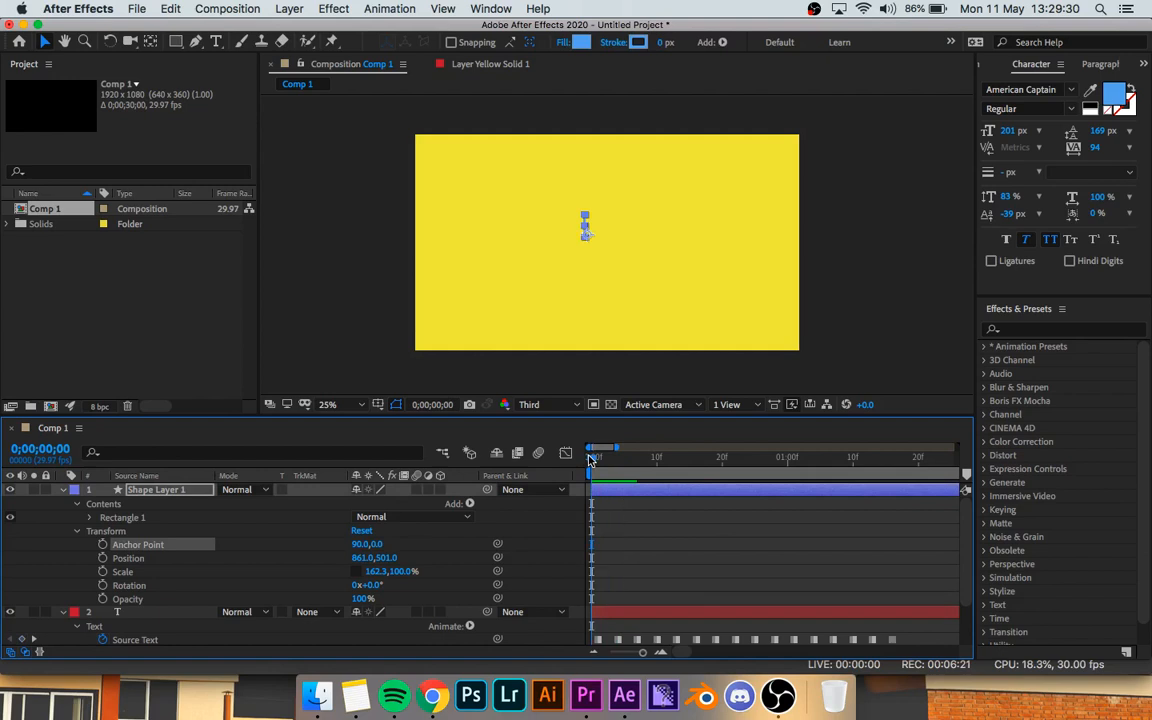
pyautogui.click(102, 558)
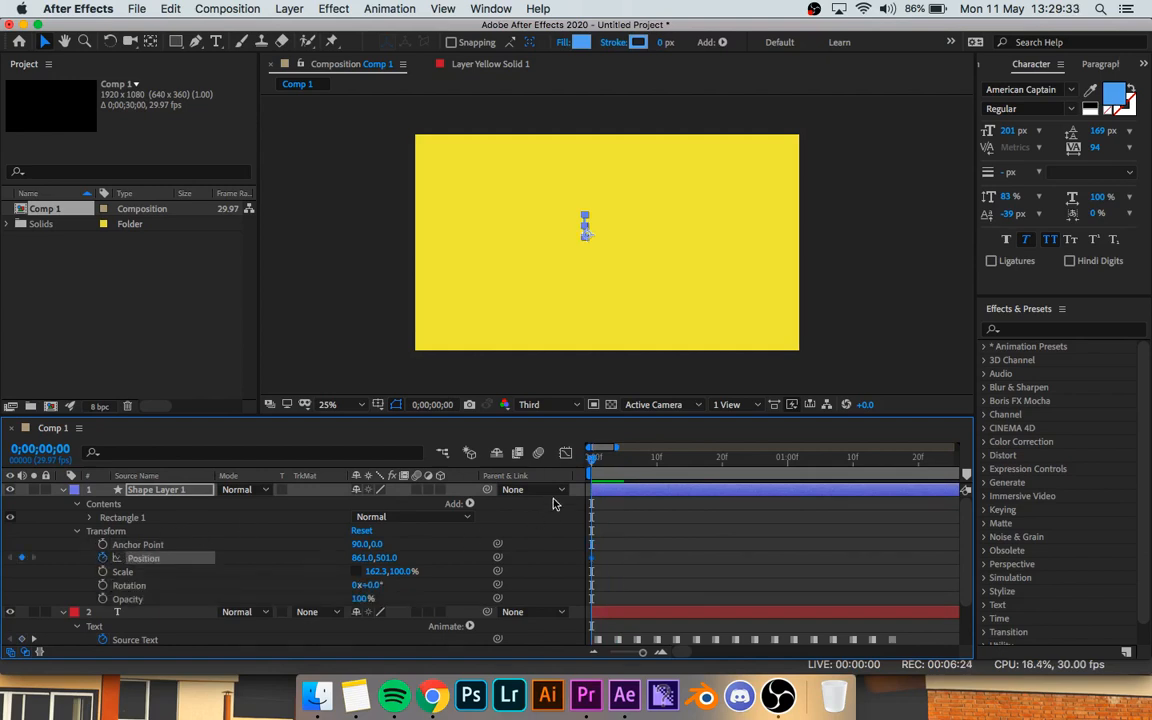
pyautogui.moveTo(594, 460); pyautogui.dragTo(606, 460)
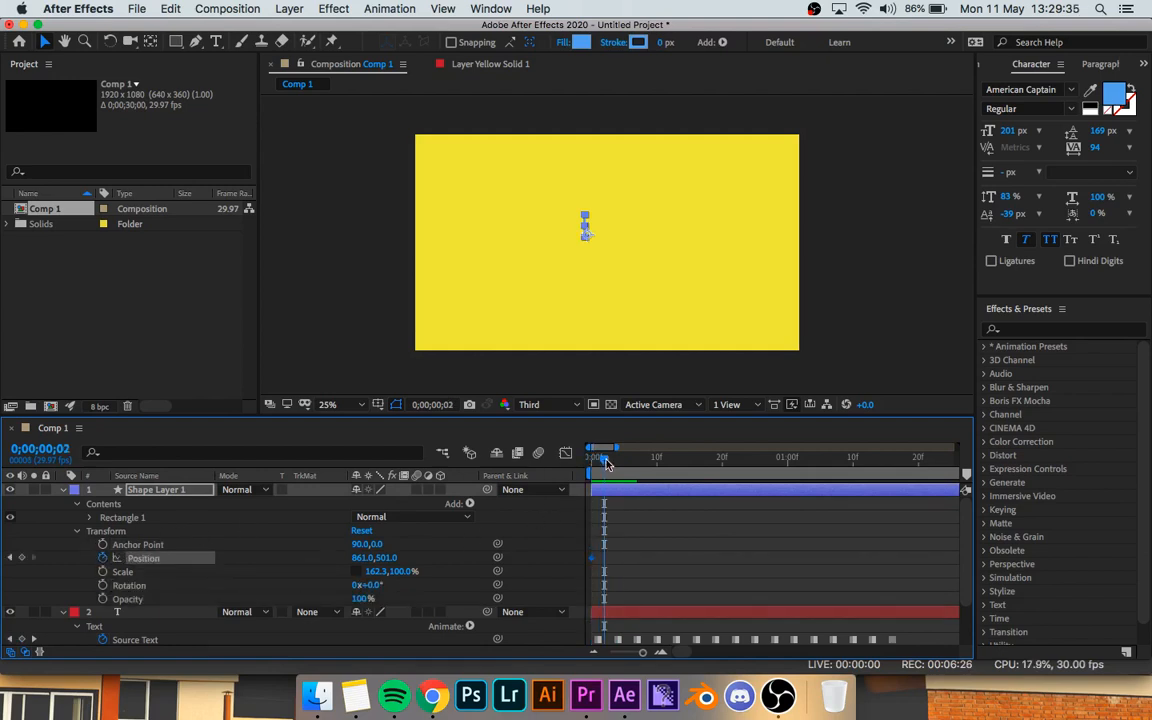
pyautogui.moveTo(366, 558); pyautogui.dragTo(438, 556)
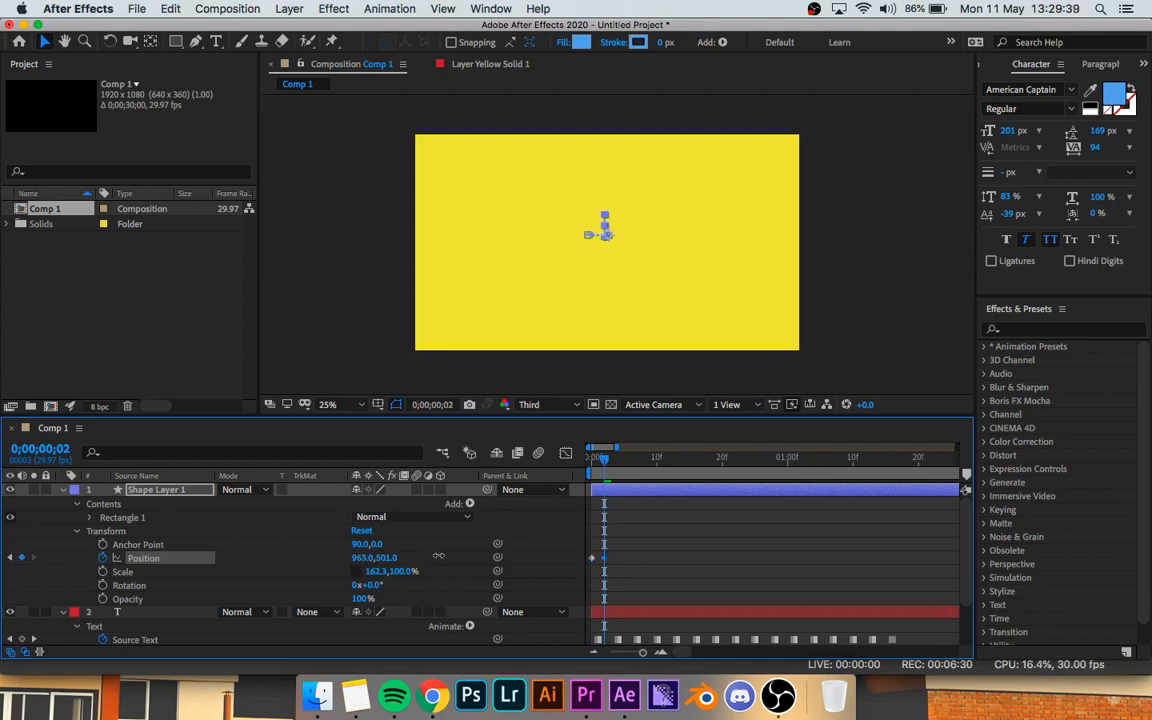
pyautogui.moveTo(604, 460); pyautogui.dragTo(626, 460)
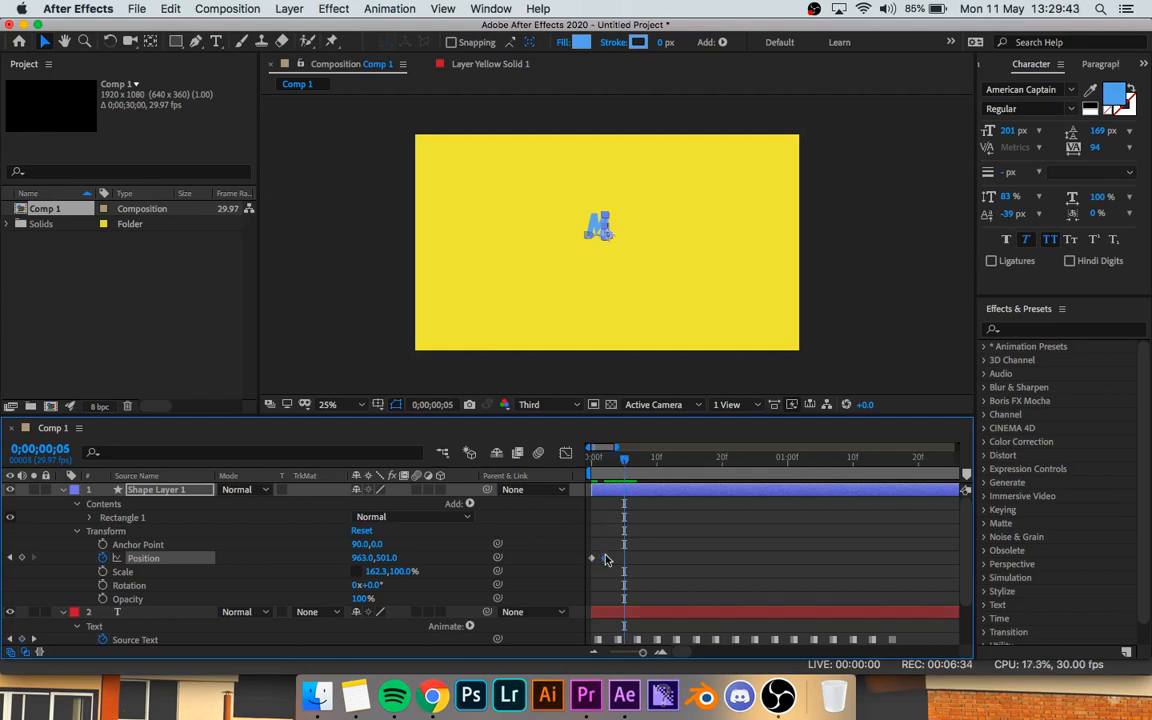
pyautogui.hotkey('alt', 'shift', 'p')
pyautogui.press('super+z')
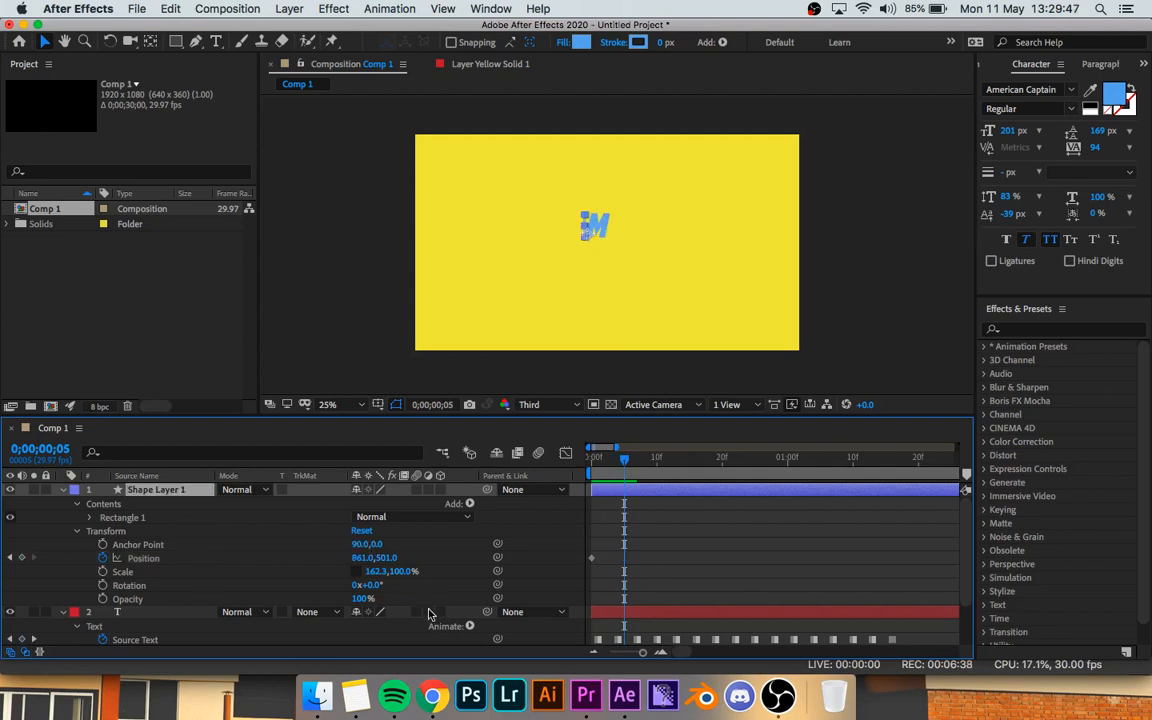
# - Keyframe the cursor's X position after each letter: 1004 at 0;00;00;05, 1049 at 0;00;00;08, and just past the N at 0;00;00;11
pyautogui.moveTo(359, 558); pyautogui.dragTo(467, 554)
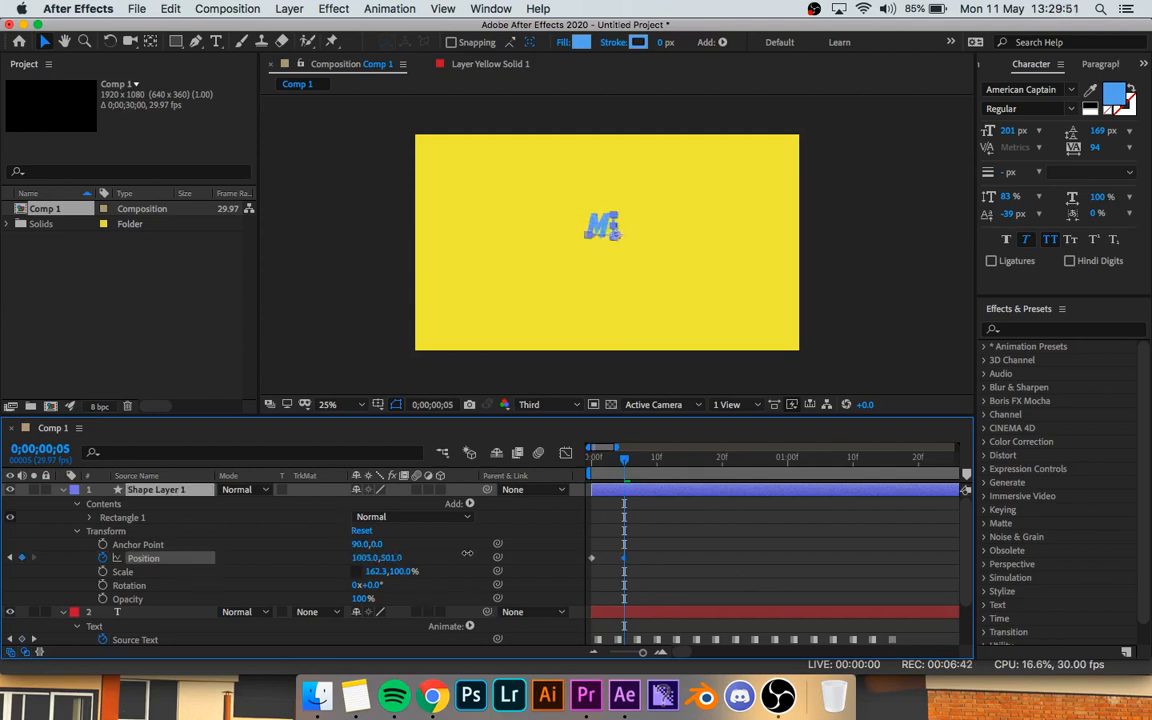
pyautogui.moveTo(627, 462); pyautogui.dragTo(643, 462)
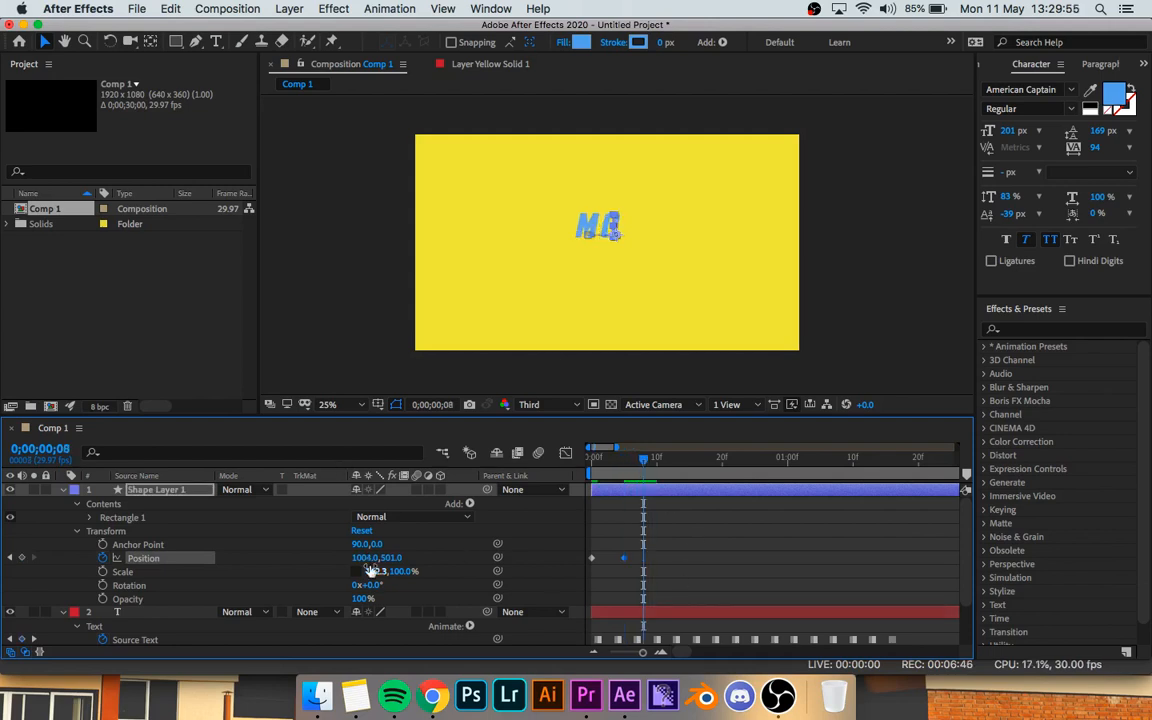
pyautogui.moveTo(360, 557); pyautogui.dragTo(400, 557)
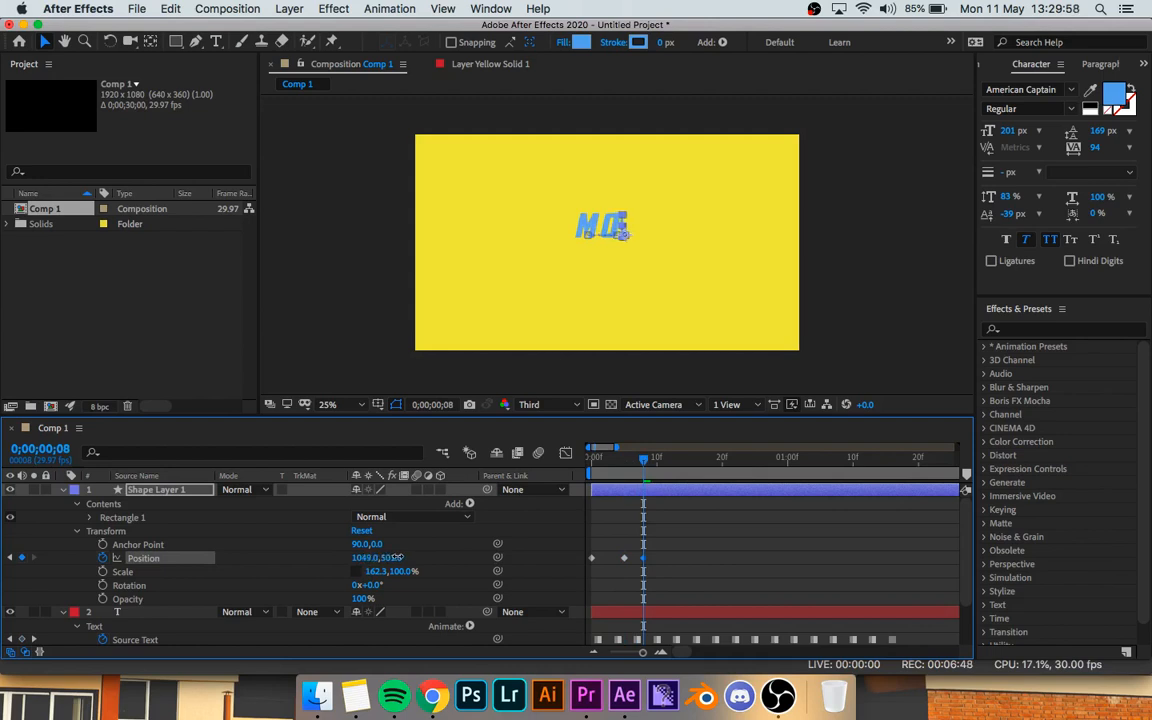
pyautogui.click(662, 458)
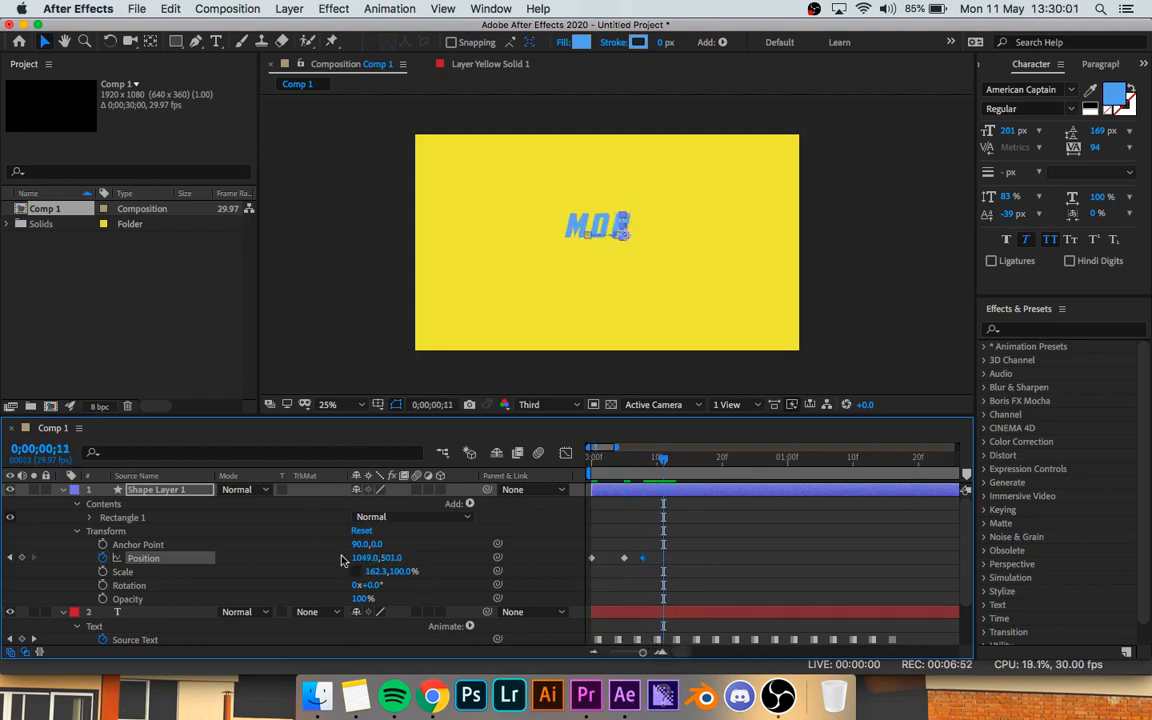
pyautogui.moveTo(355, 558); pyautogui.dragTo(415, 557)
# - Keyframe the cursor's position after the last letter every three frames, from X 1195 at 0;00;00;14 through 1277 at 0;00;00;20 to 1533 at 0;00;01;02
pyautogui.click(682, 458)
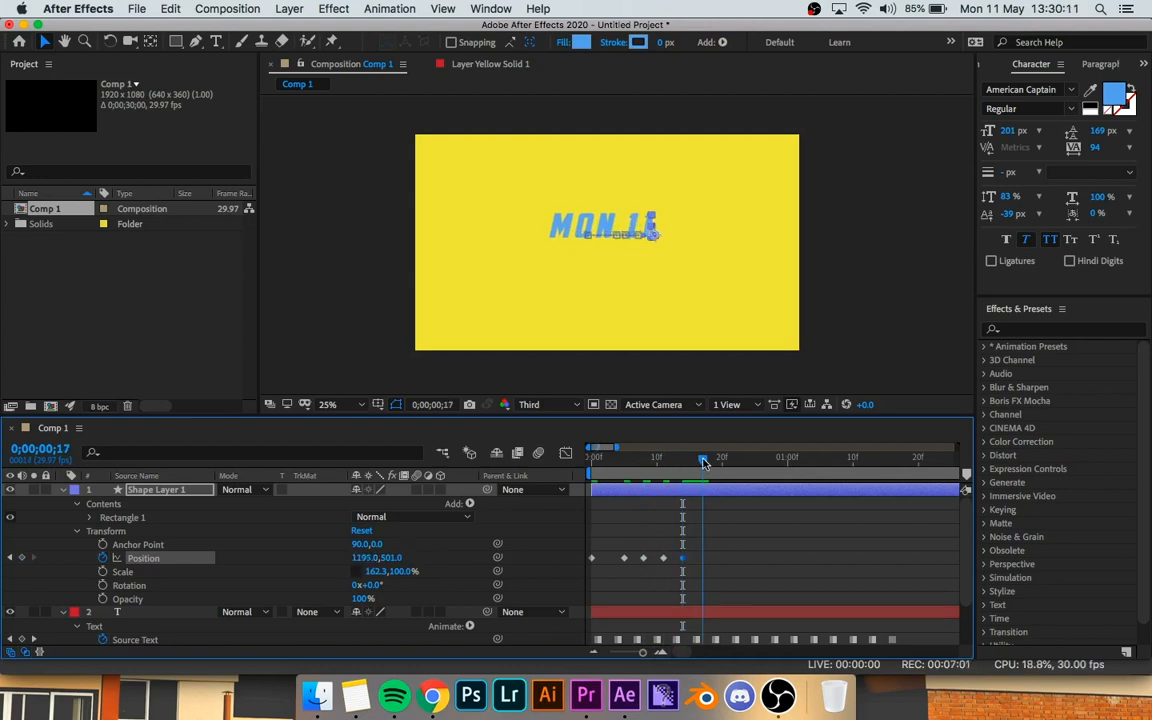
pyautogui.click(704, 459)
pyautogui.click(722, 458)
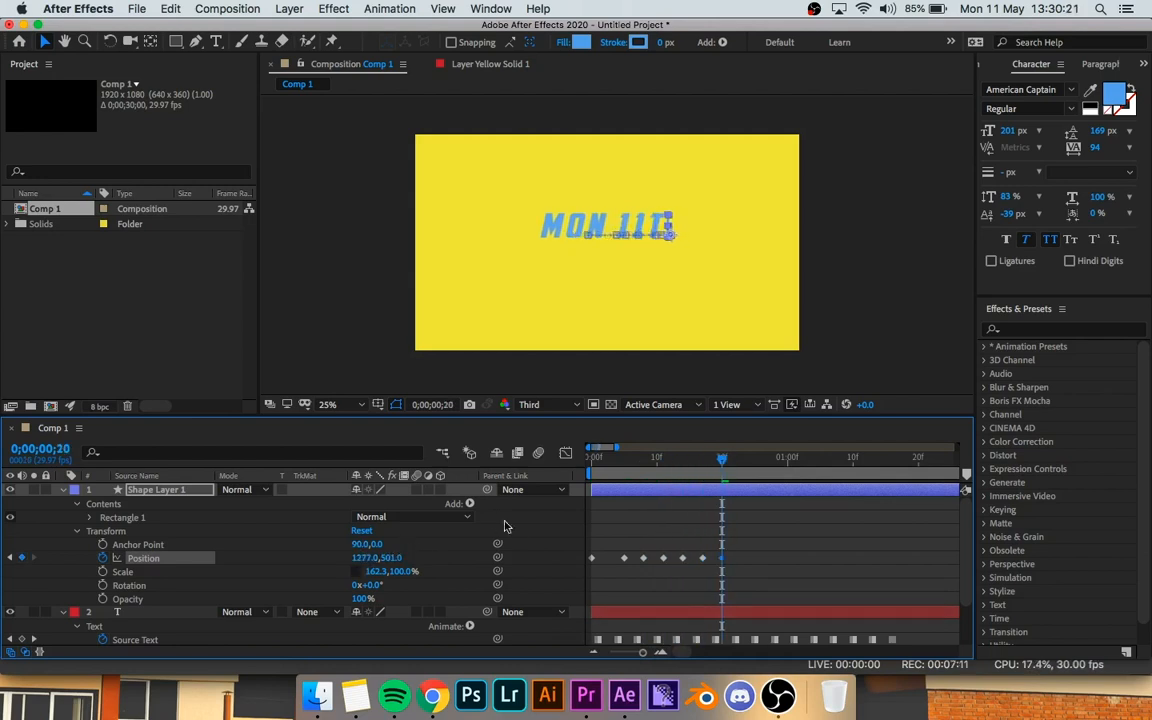
pyautogui.click(741, 458)
pyautogui.moveTo(357, 557); pyautogui.dragTo(398, 557)
pyautogui.click(761, 458)
pyautogui.click(781, 458)
pyautogui.click(801, 458)
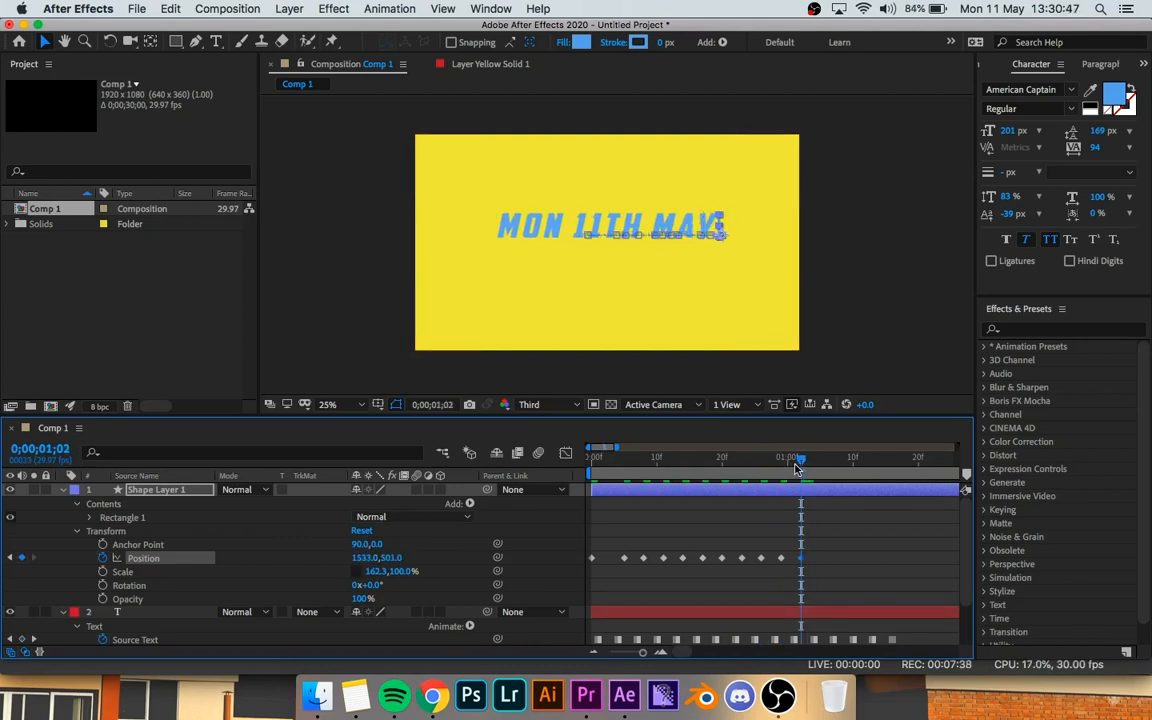
# - Split the cursor shape layer at 0;00;01;04 and move the new segment's bar down beside the 1 on the second line
pyautogui.moveTo(806, 461); pyautogui.dragTo(822, 459)
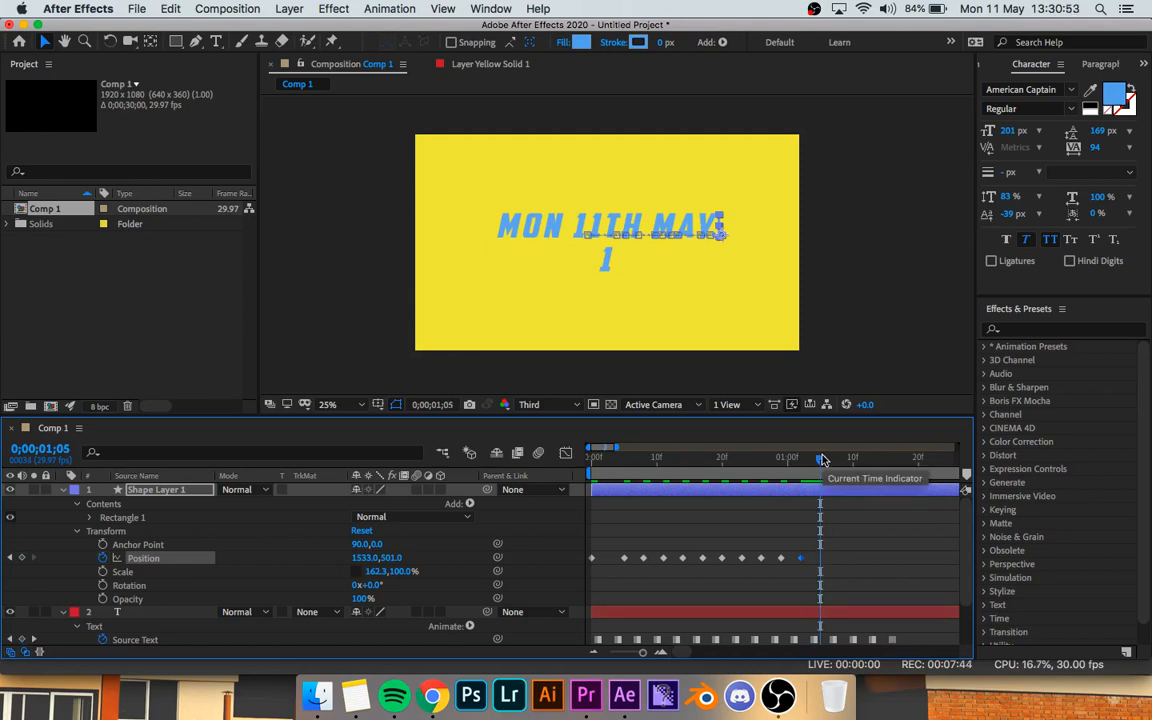
pyautogui.moveTo(821, 459); pyautogui.dragTo(816, 459)
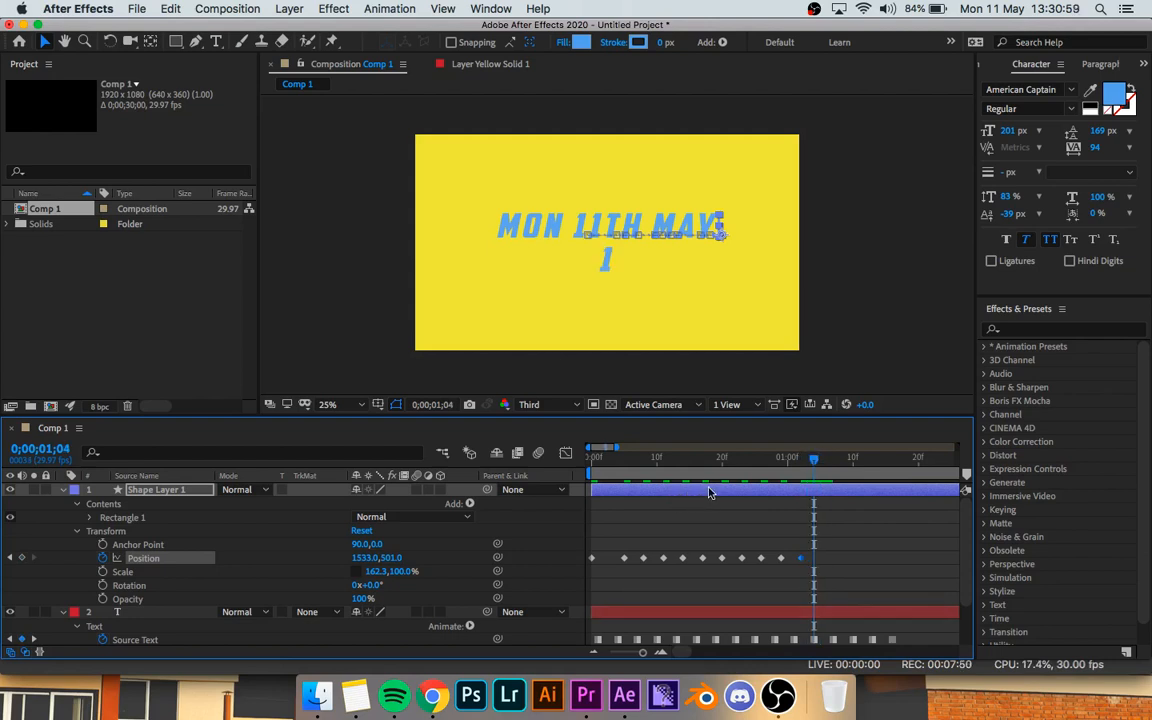
pyautogui.click(170, 9)
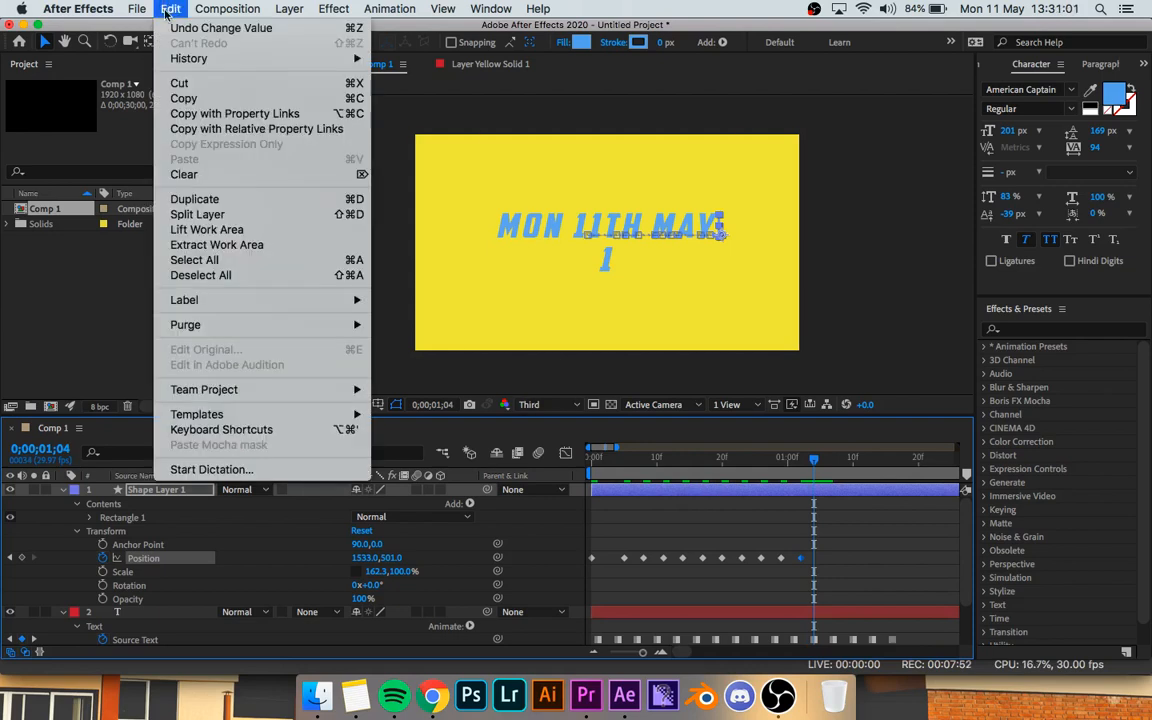
pyautogui.click(189, 214)
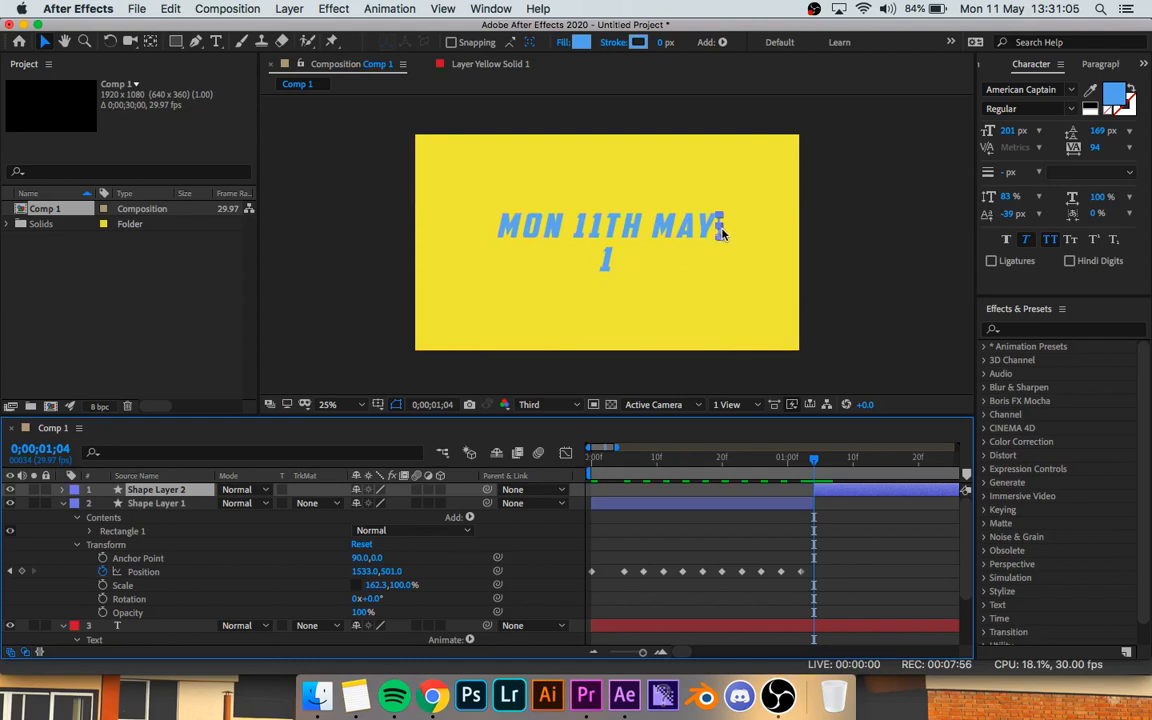
pyautogui.moveTo(720, 232); pyautogui.dragTo(598, 265)
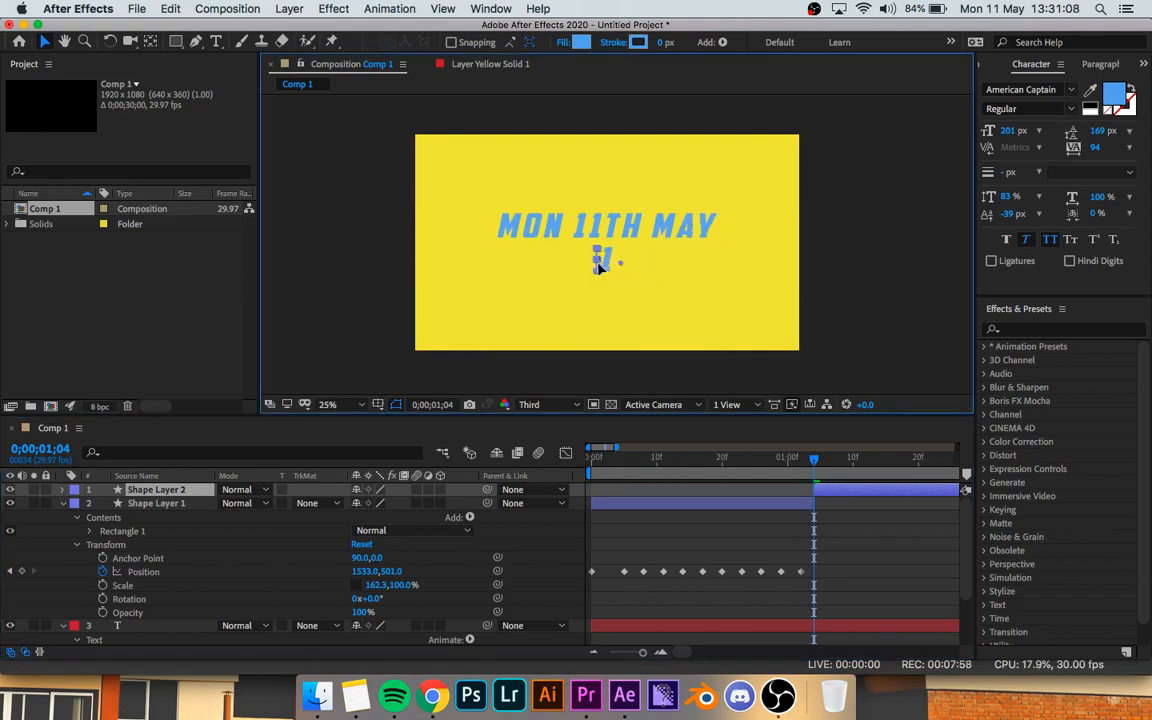
# - Play the animation from the start to check how the cursor follows the text across both lines
pyautogui.click(800, 462)
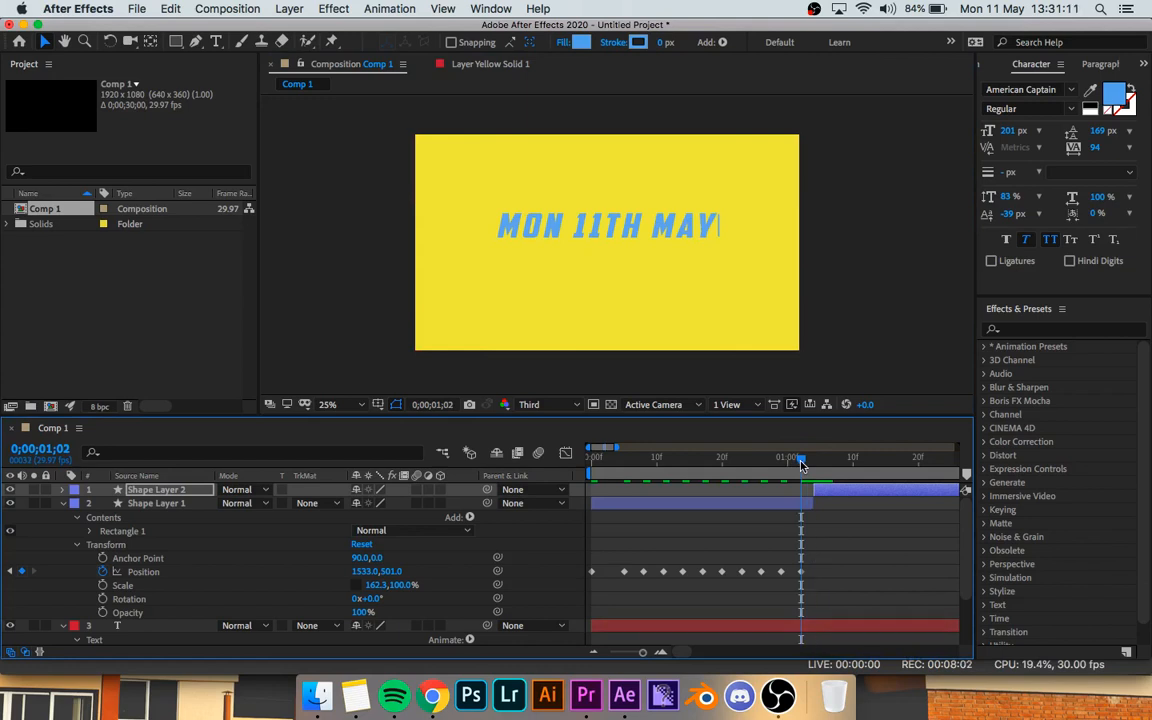
pyautogui.moveTo(800, 462); pyautogui.dragTo(537, 453)
pyautogui.press('space')
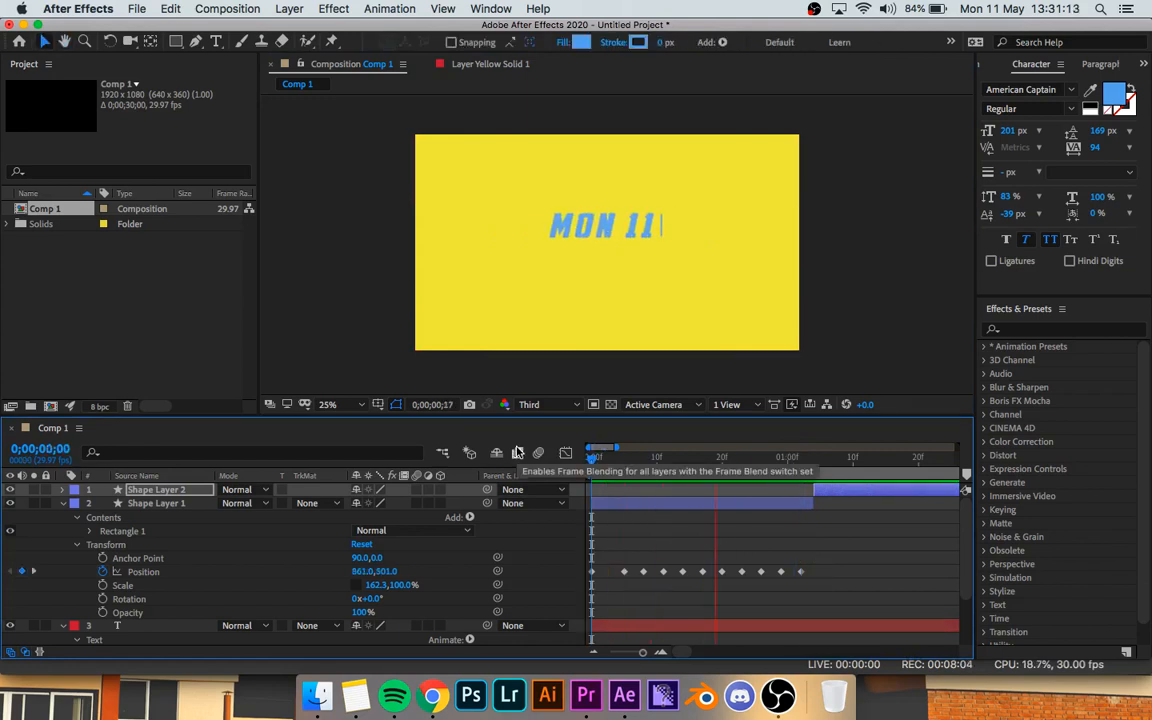
pyautogui.press('space')
pyautogui.press('space')
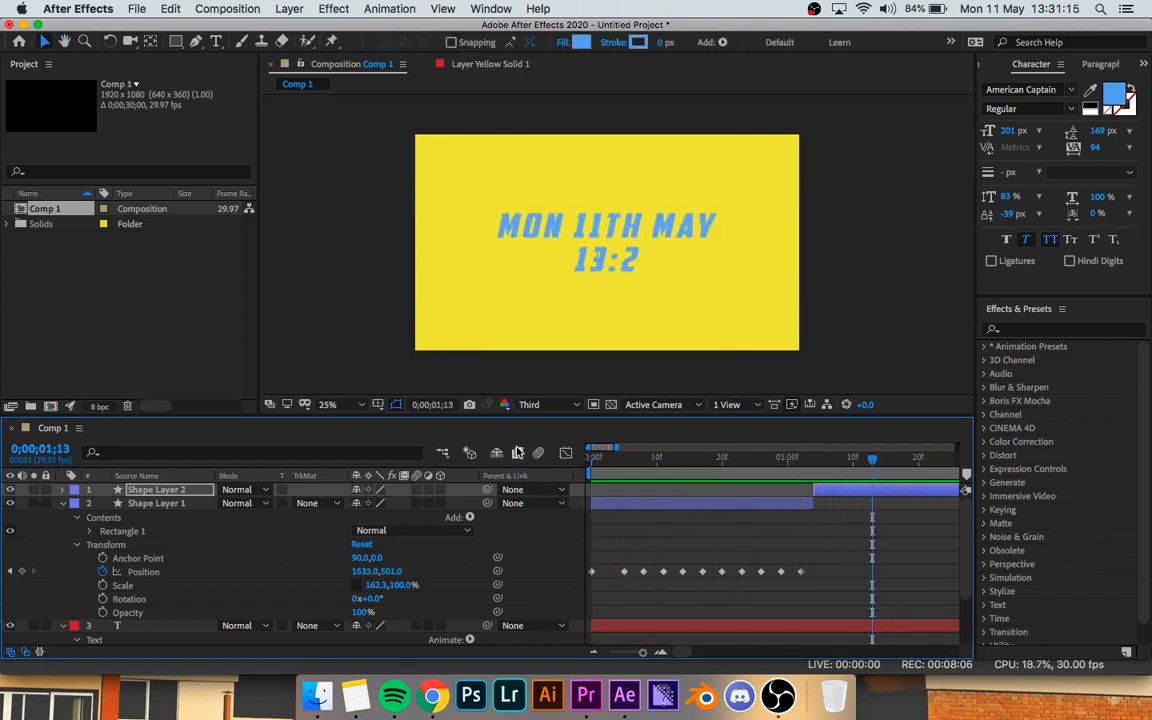
pyautogui.press('space')
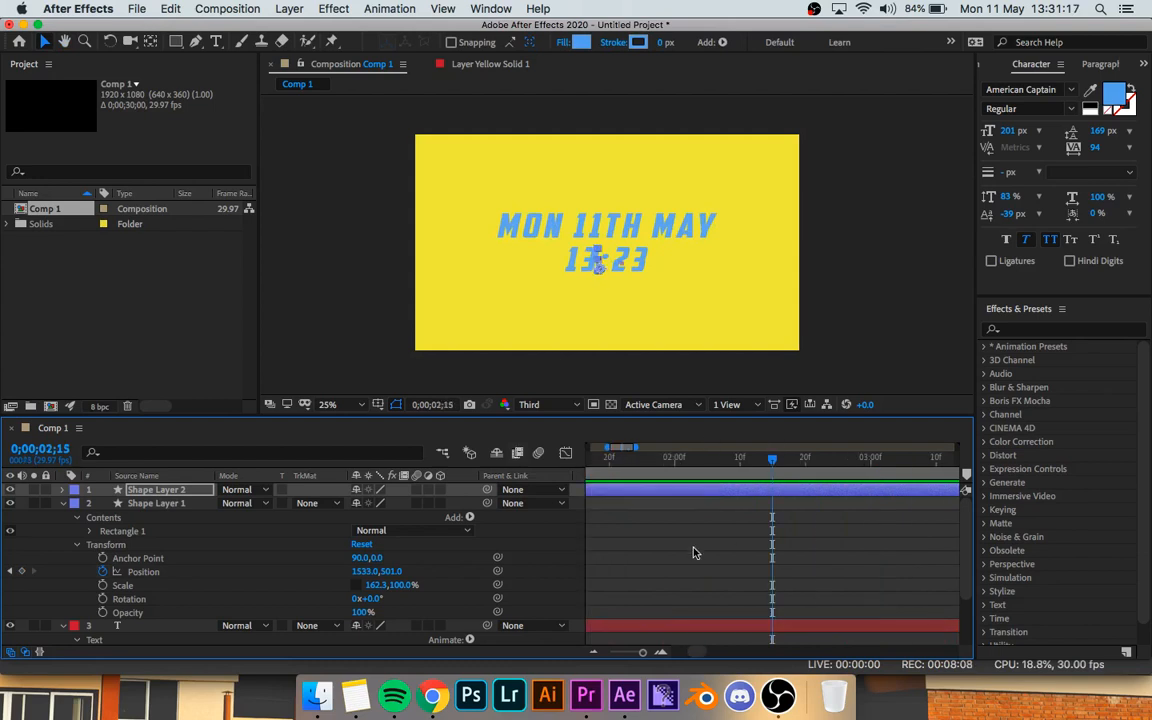
# - Trim the end of the first cursor layer and the start of the split-off layer to meet at 0;00;01;03
pyautogui.moveTo(772, 452); pyautogui.dragTo(808, 467)
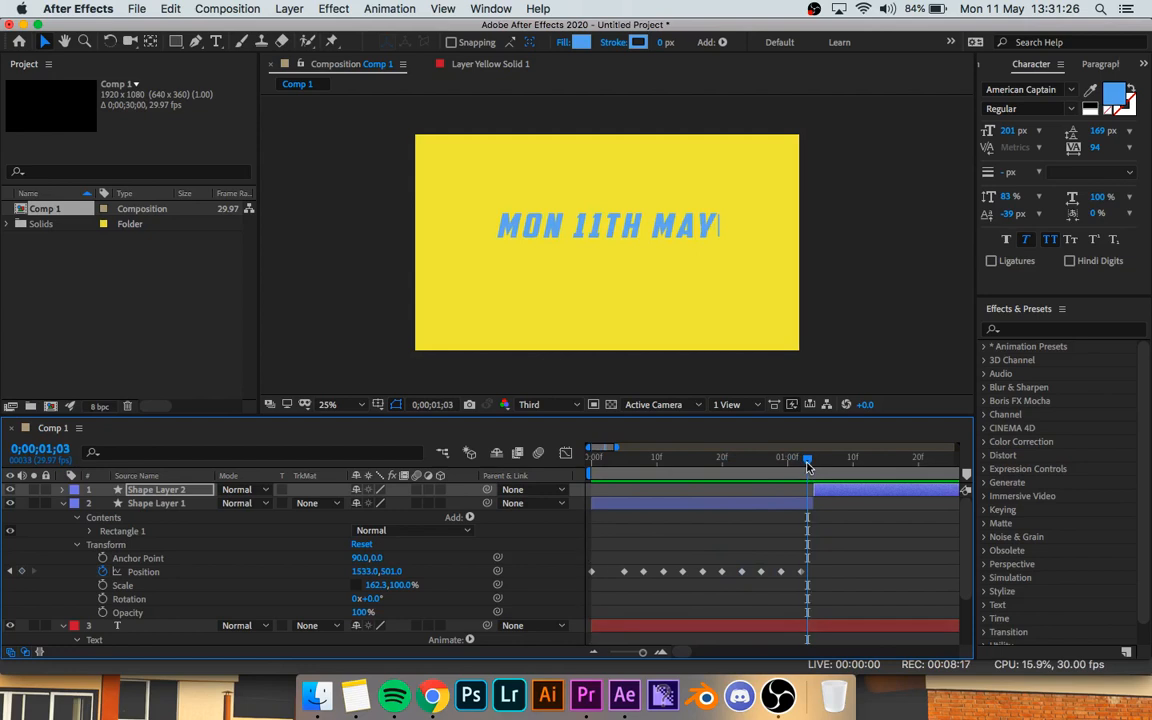
pyautogui.click(813, 515)
pyautogui.click(810, 499)
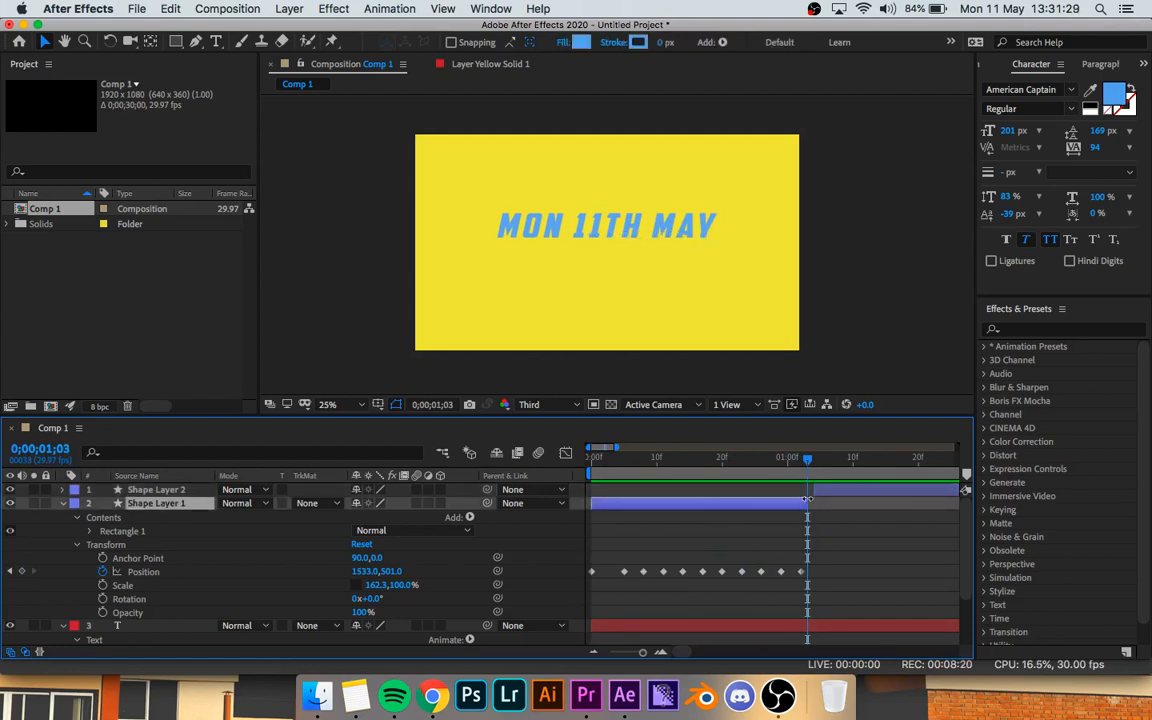
pyautogui.click(813, 490)
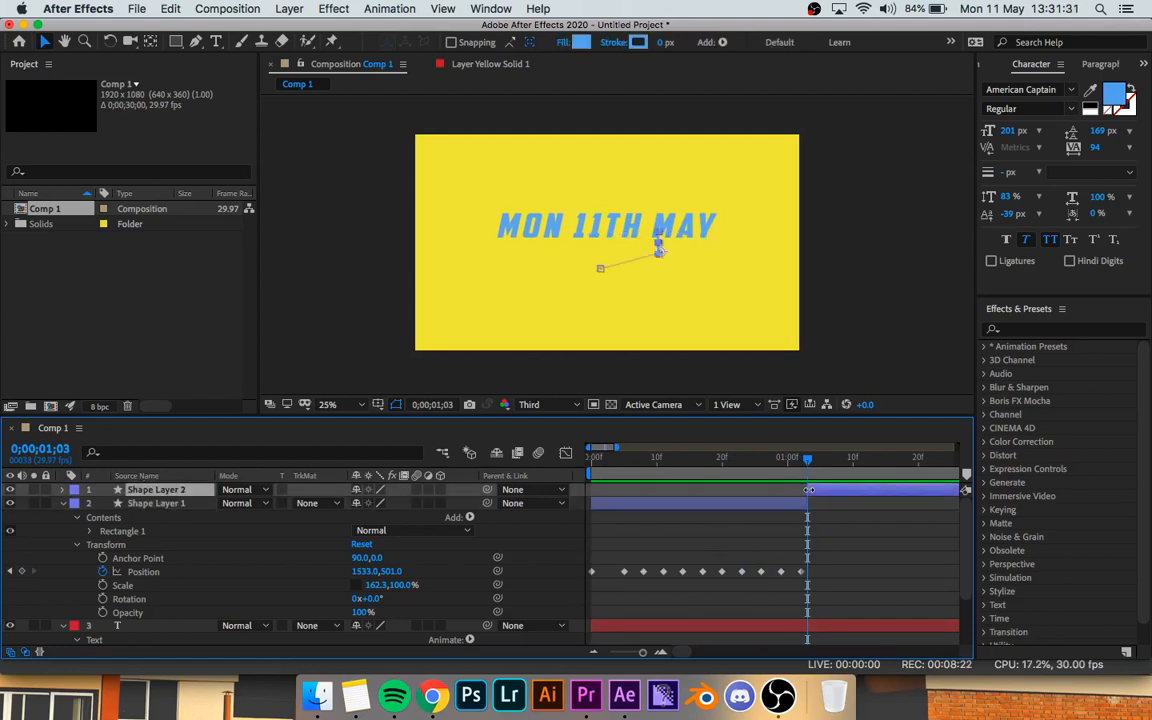
# - Play the animation from 0;00;01;00 to check the cursor's jump from the first line to the second
pyautogui.click(790, 470)
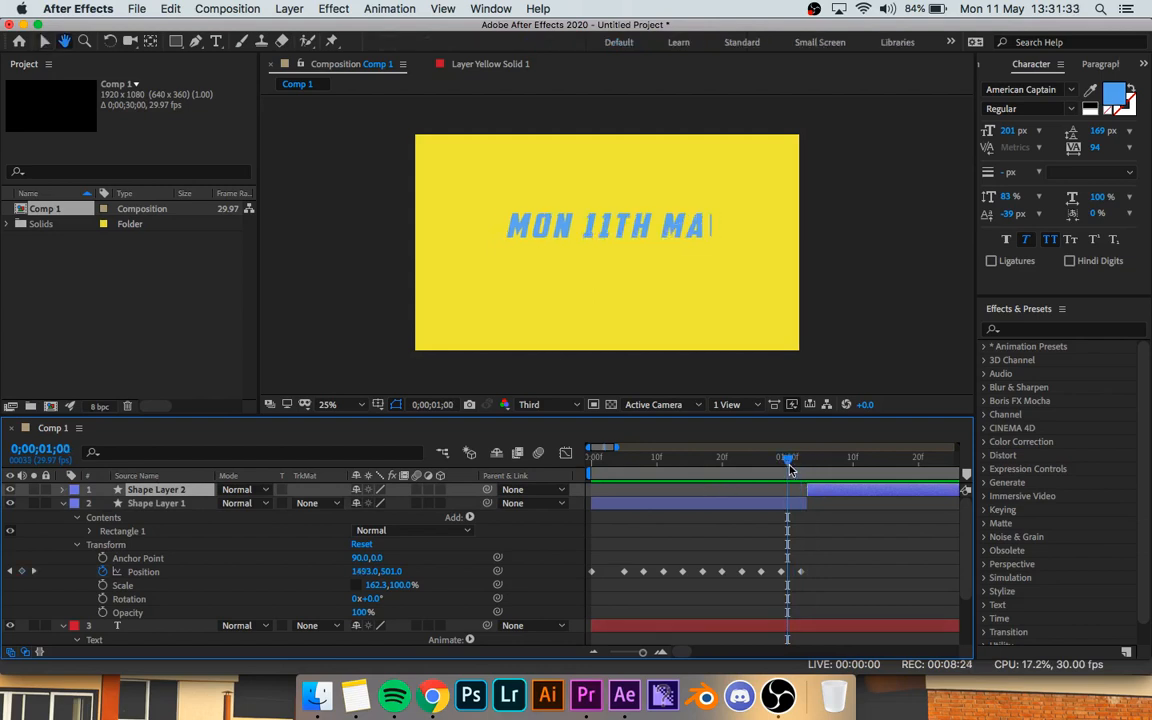
pyautogui.press('space')
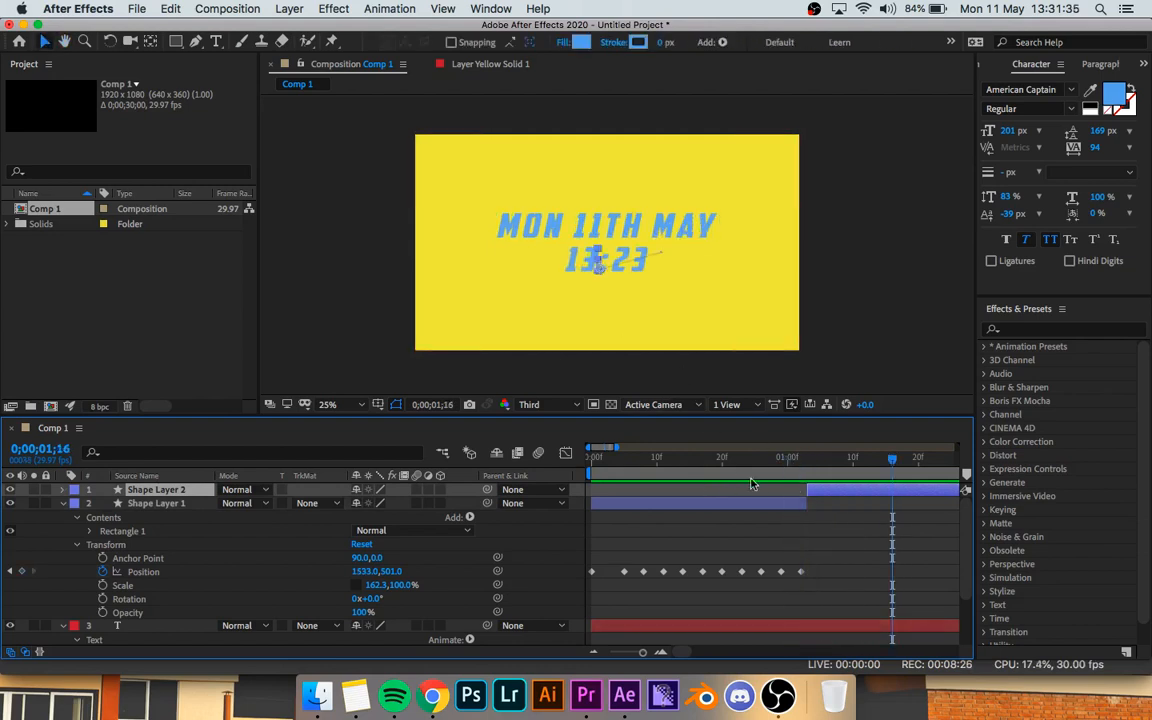
# - Keyframe the second cursor layer's position at 0;00;01;06 with X 1010, after the 1 on the second line
pyautogui.click(866, 460)
pyautogui.moveTo(866, 460); pyautogui.dragTo(826, 460)
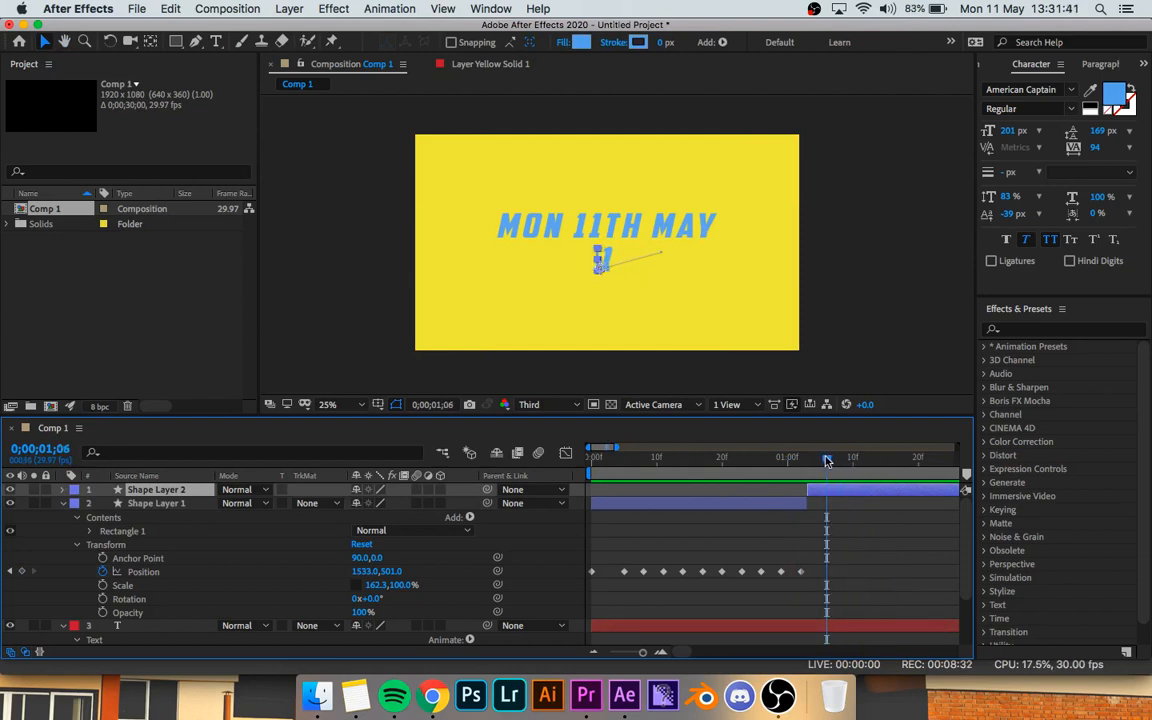
pyautogui.scroll(-3, 795, 571)
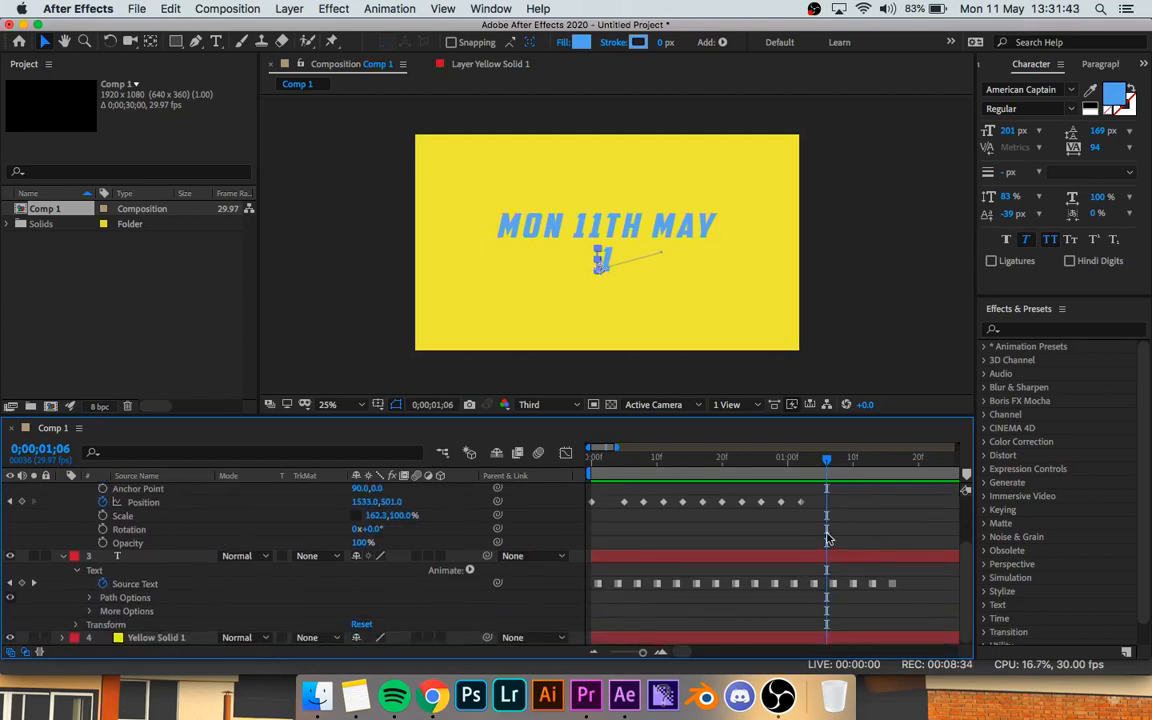
pyautogui.scroll(1, 827, 538)
pyautogui.press('super+shift+d')
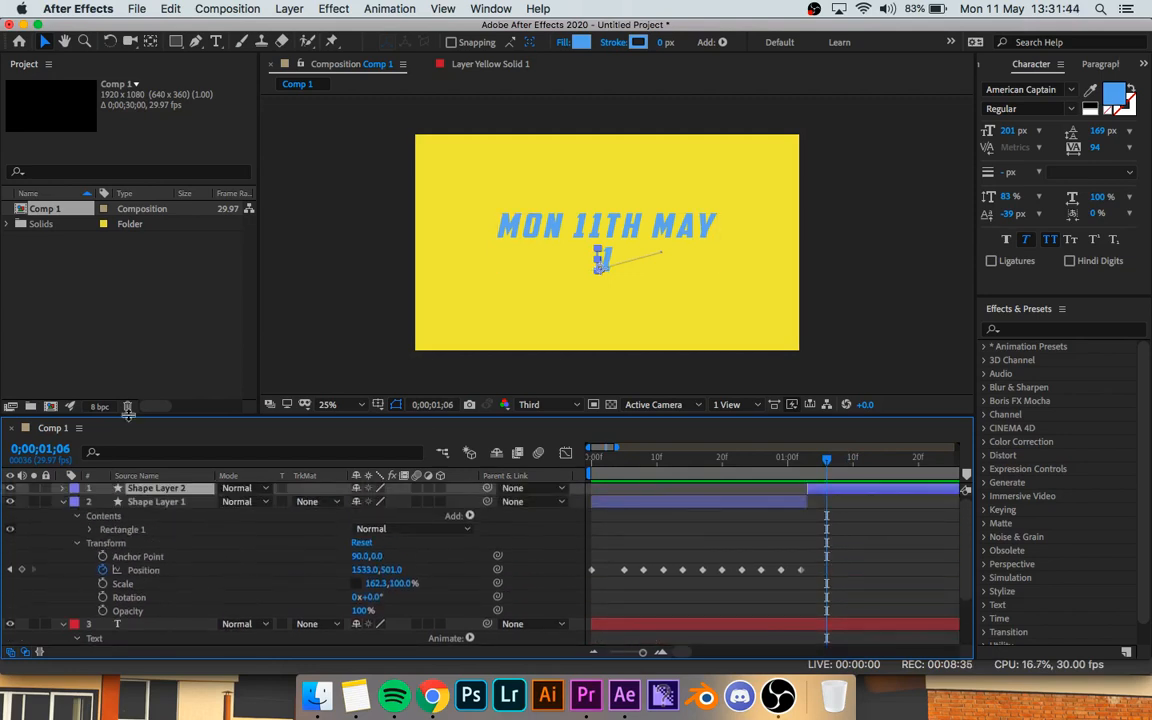
pyautogui.click(63, 504)
pyautogui.click(63, 490)
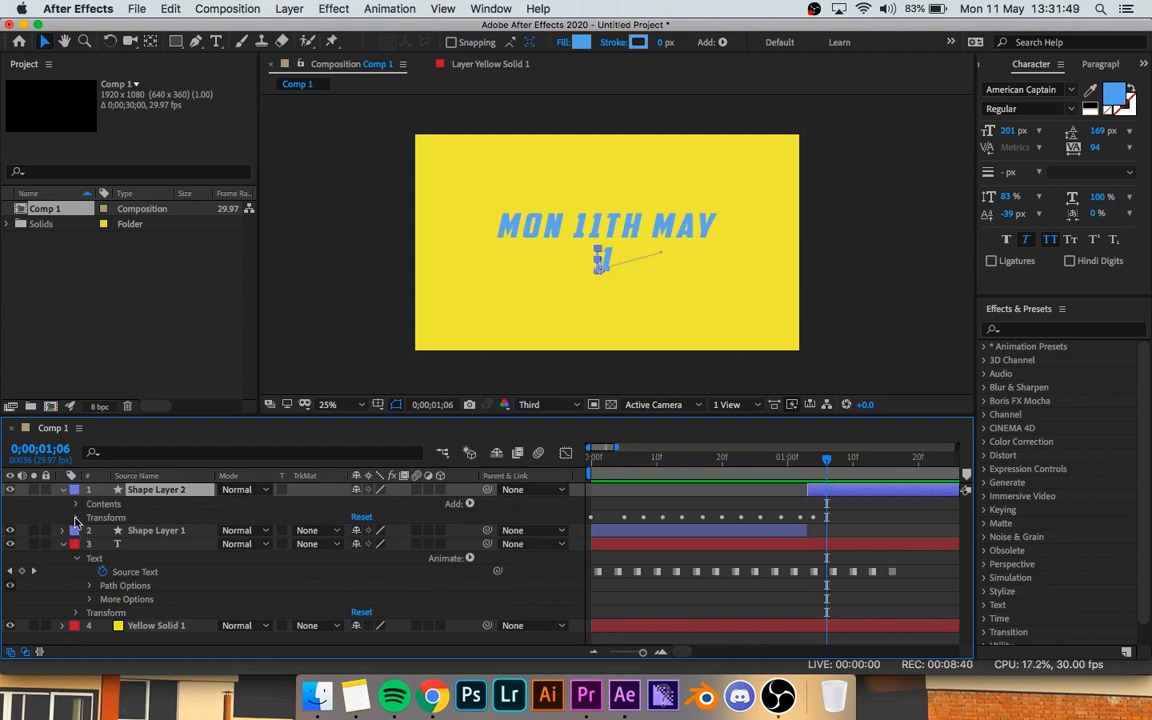
pyautogui.click(75, 518)
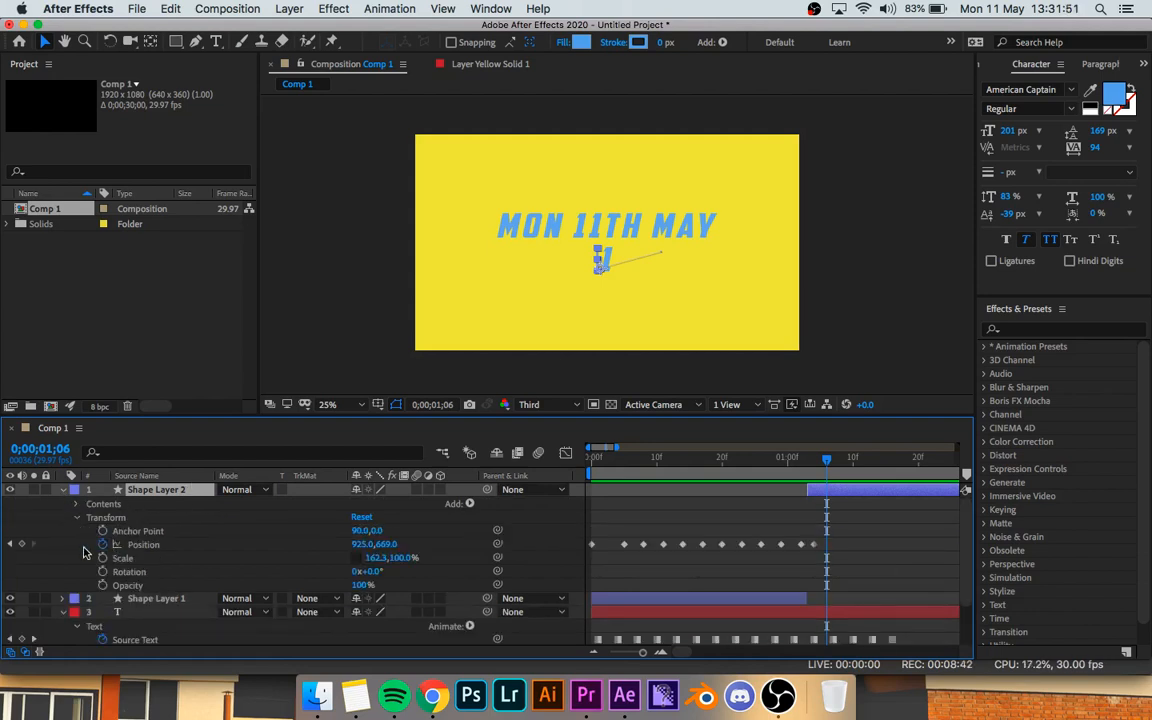
pyautogui.click(23, 544)
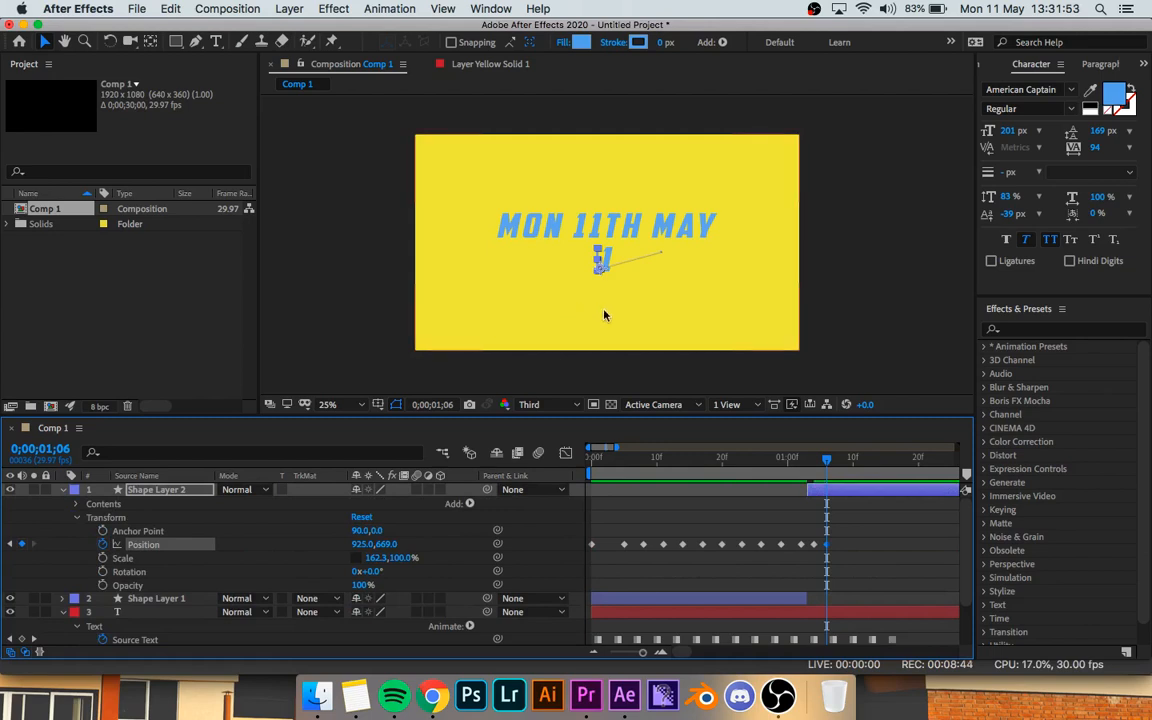
pyautogui.moveTo(358, 544); pyautogui.dragTo(375, 544)
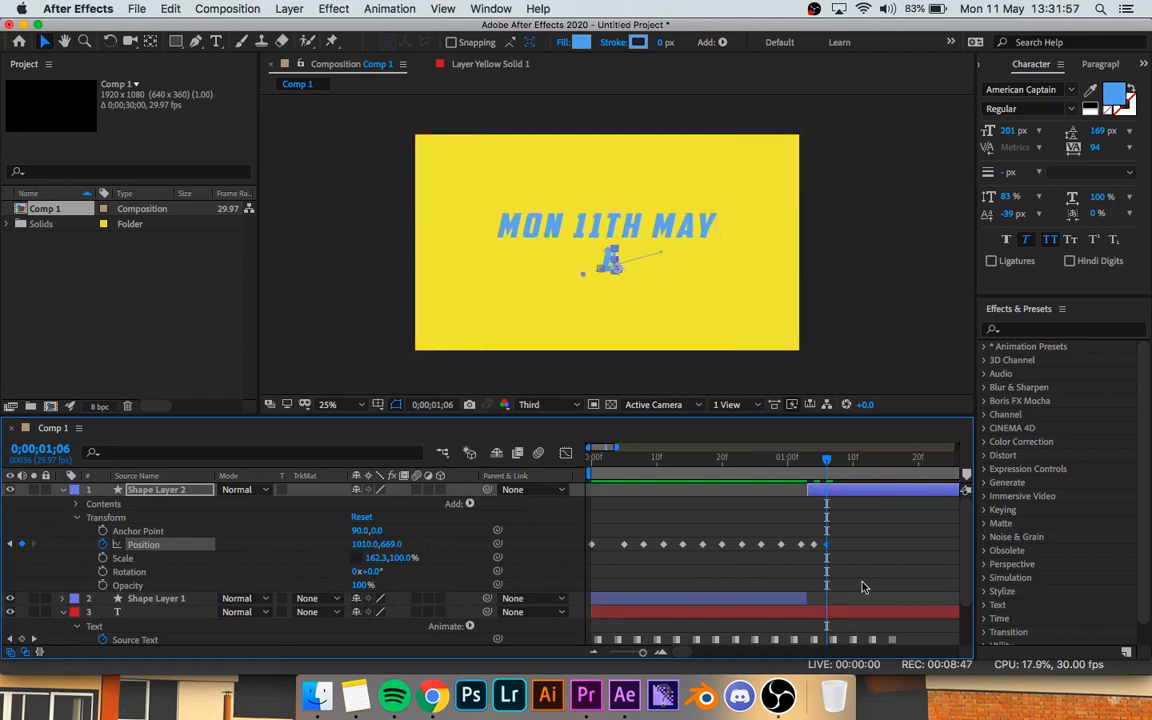
# - Keyframe the second cursor layer's X position about every three frames after each new time character, ending at X 1181 at 0;00;01;17
pyautogui.scroll(-2, 864, 589)
pyautogui.click(843, 460)
pyautogui.moveTo(357, 491); pyautogui.dragTo(366, 491)
pyautogui.moveTo(841, 461); pyautogui.dragTo(860, 463)
pyautogui.moveTo(357, 491); pyautogui.dragTo(368, 491)
pyautogui.moveTo(861, 462); pyautogui.dragTo(882, 464)
pyautogui.moveTo(362, 491); pyautogui.dragTo(374, 491)
pyautogui.moveTo(880, 462); pyautogui.dragTo(899, 463)
pyautogui.moveTo(364, 491); pyautogui.dragTo(386, 490)
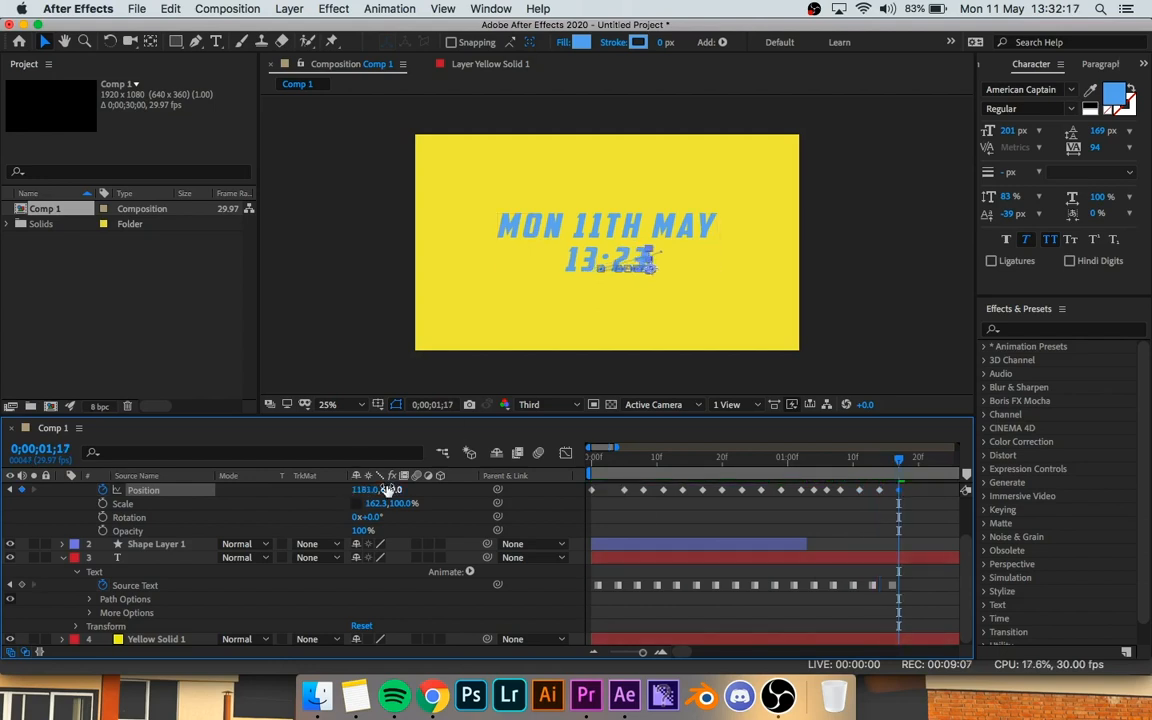
# - Play the animation from 0;00;00;00 to check the cursor's movement along both lines of text
pyautogui.moveTo(899, 462); pyautogui.dragTo(593, 463)
pyautogui.press('space')
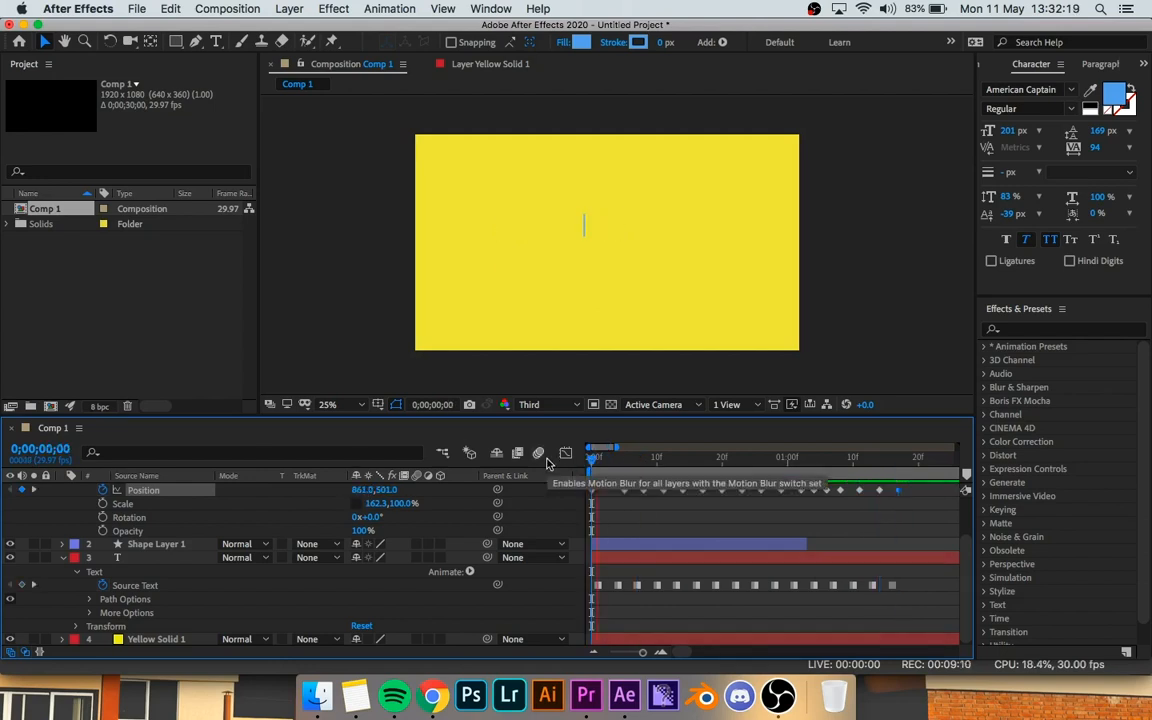